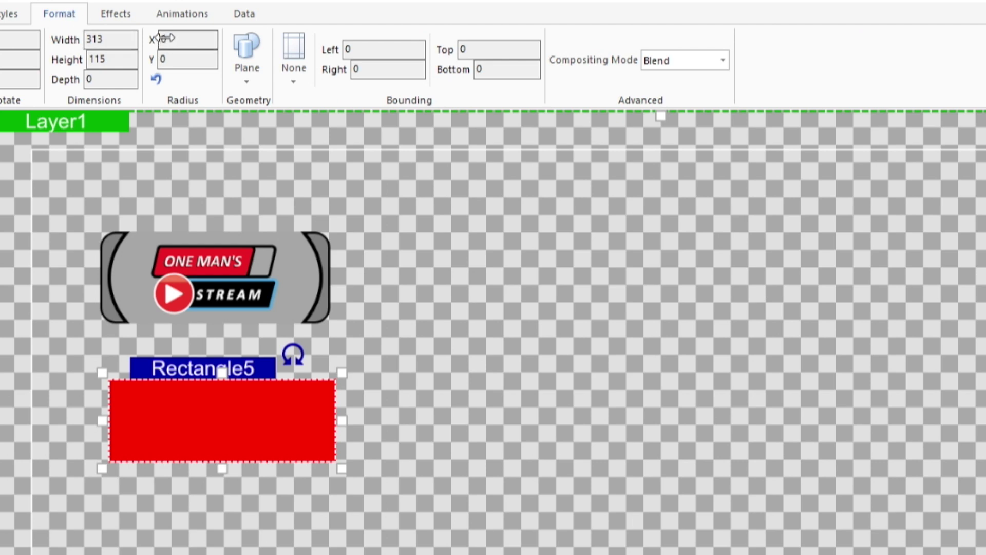
Round the red rectangle's corners by setting its X and Y radius to 30.
click(170, 40)
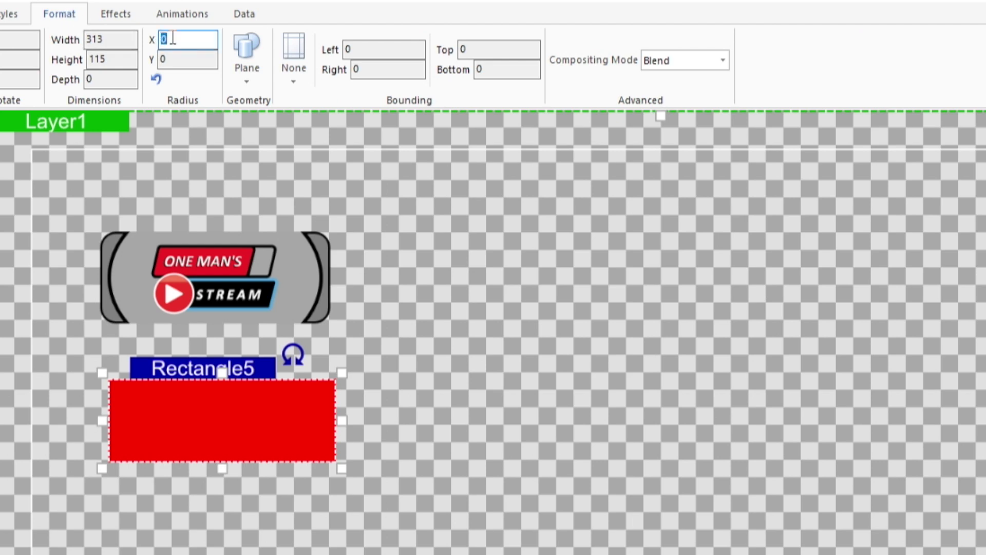
text(30)
click(170, 59)
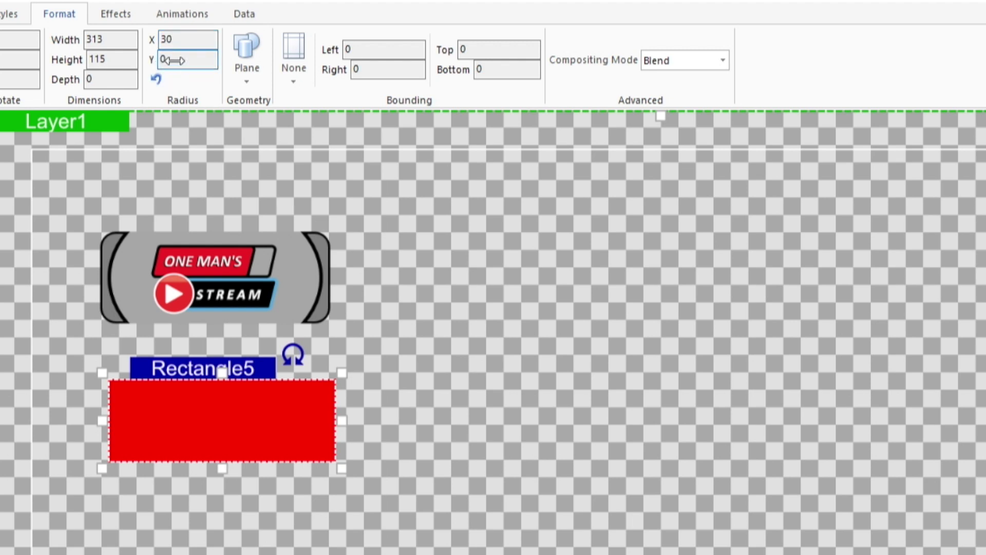
text(30)
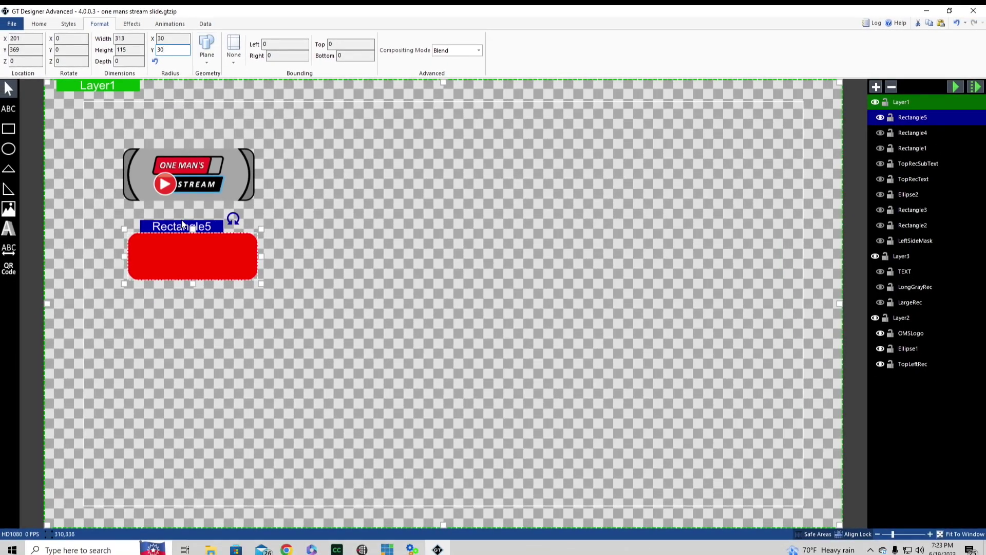
click(352, 287)
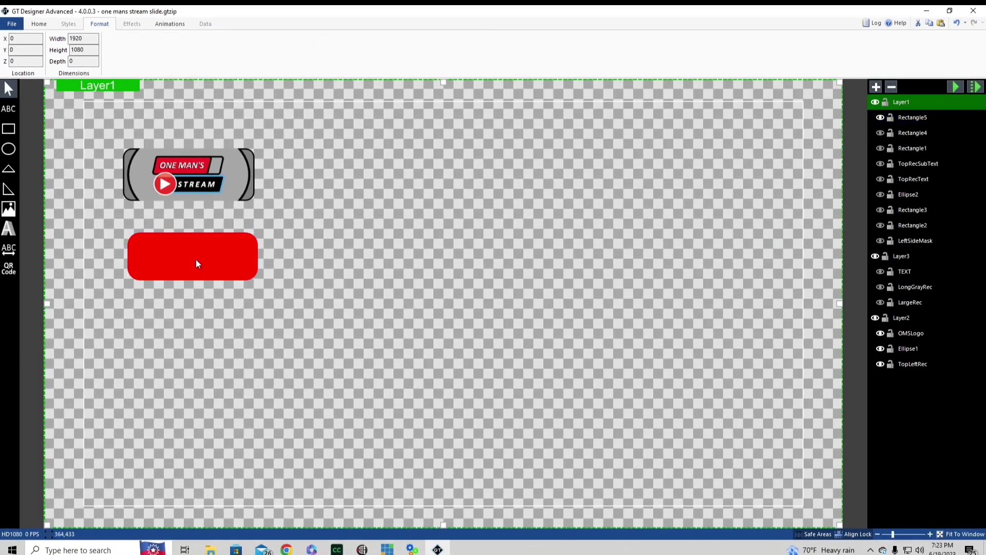
Change the rounded rectangle's fill colour to Black, Lighter 50%.
click(196, 260)
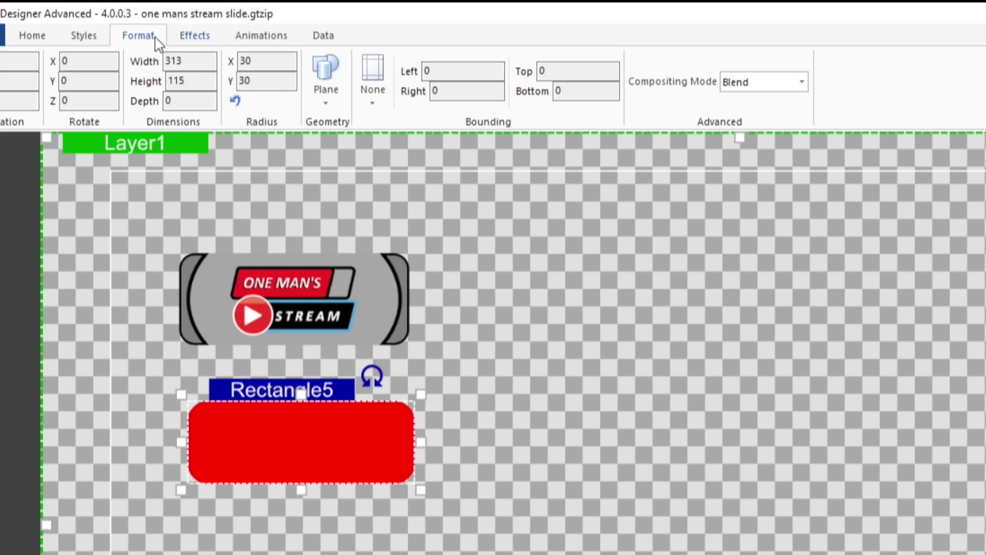
click(29, 36)
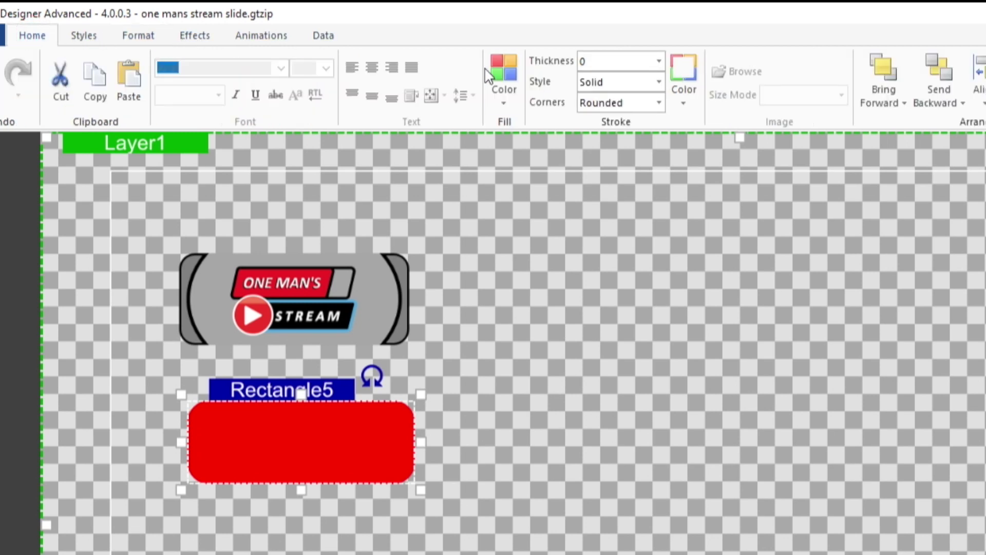
click(507, 94)
click(646, 154)
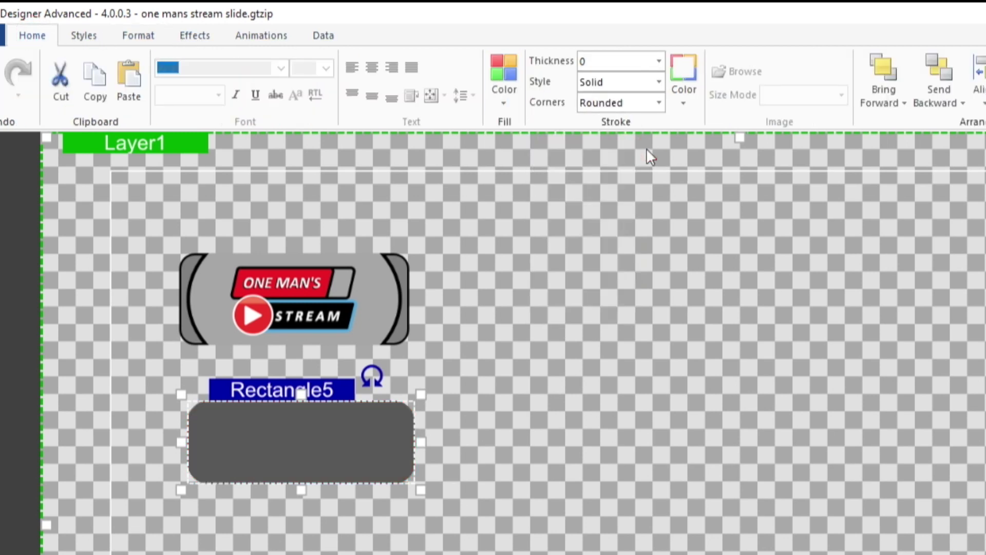
click(506, 107)
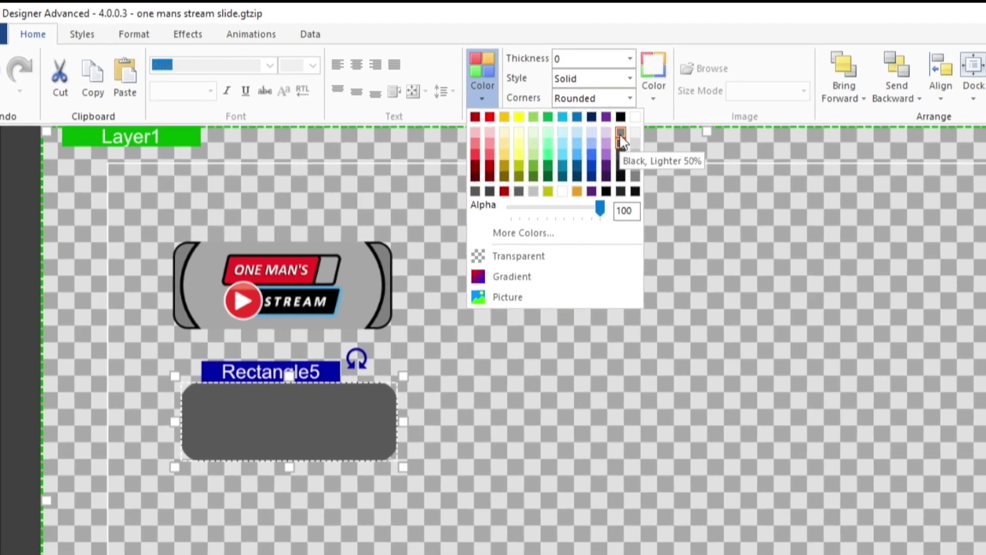
click(620, 134)
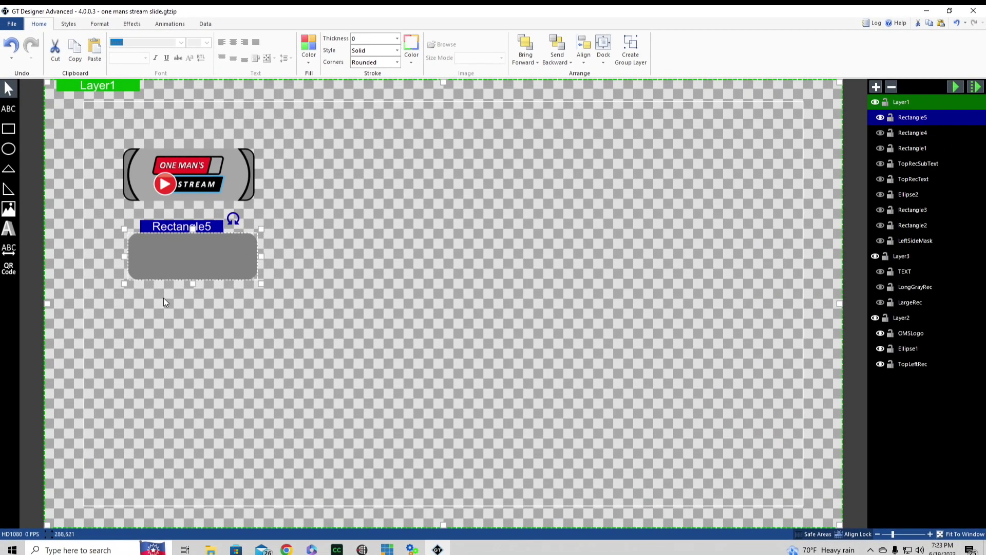
click(163, 298)
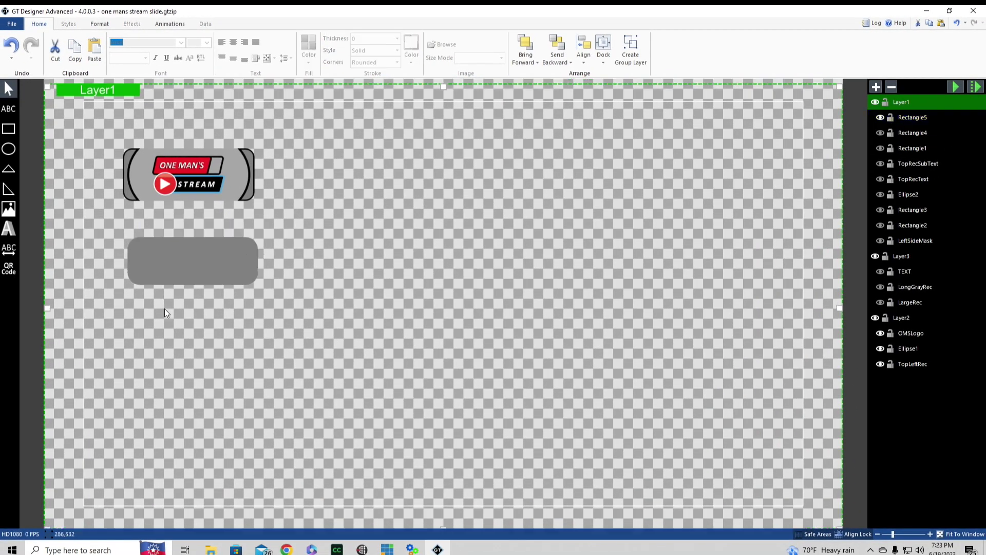
Give the gray rounded rectangle a black stroke with a thickness of 3.
click(191, 263)
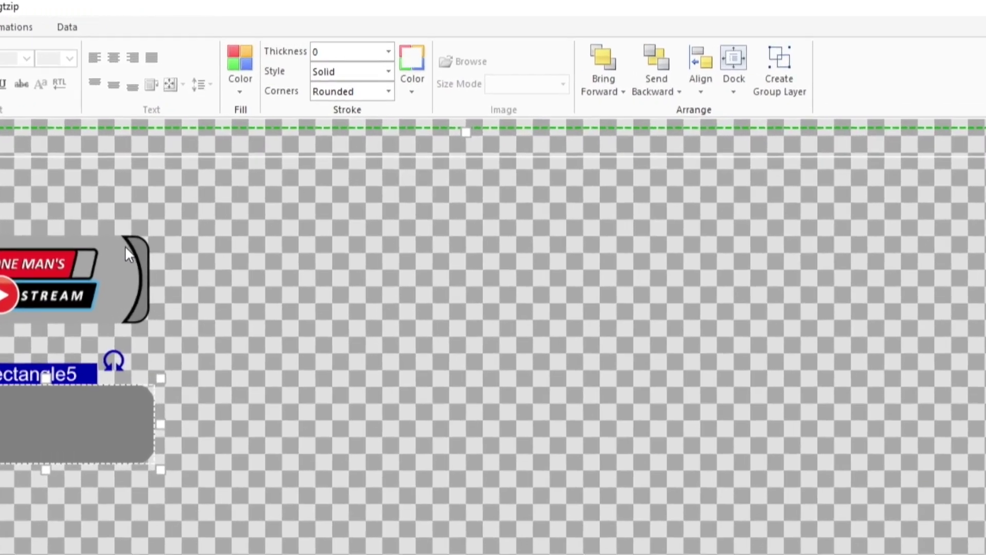
click(411, 44)
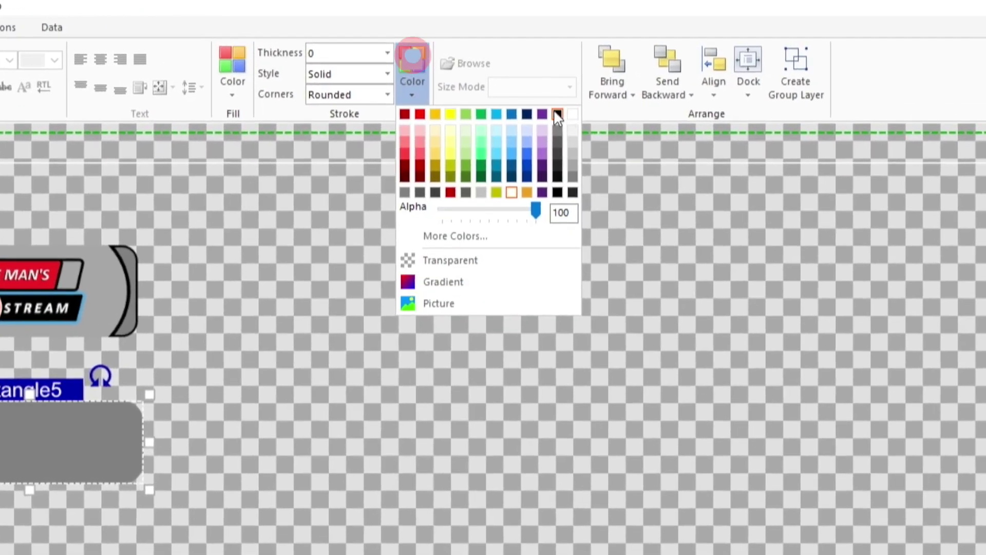
click(557, 114)
click(387, 53)
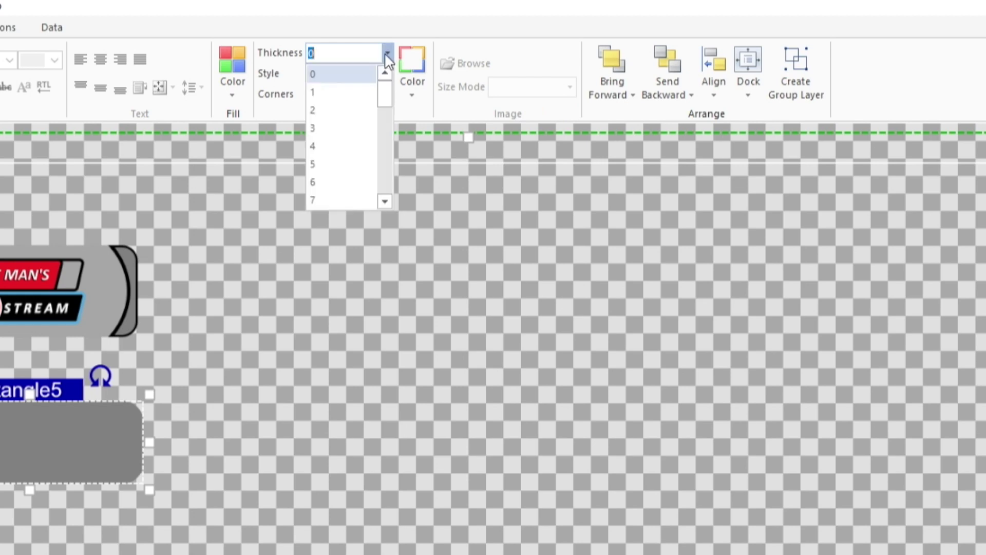
click(333, 128)
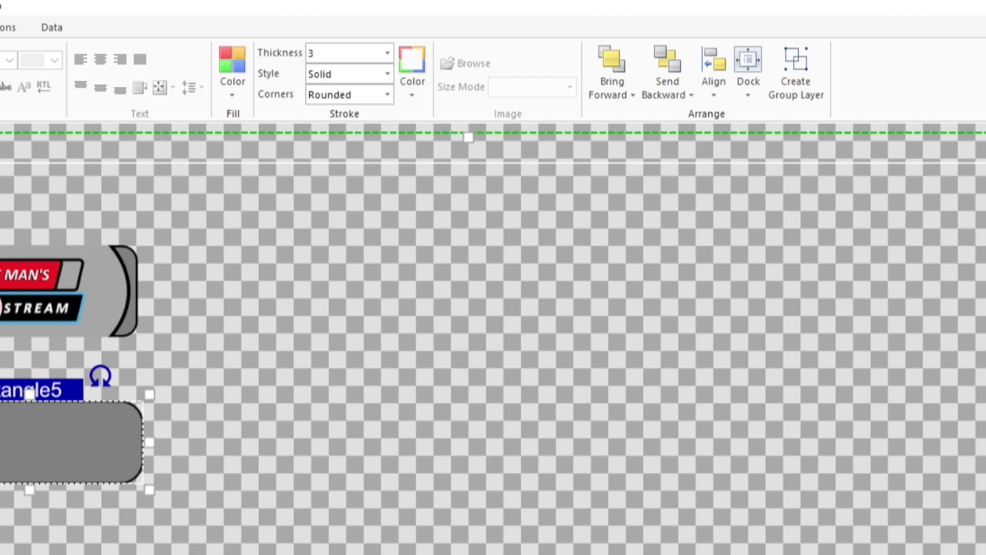
key(Escape)
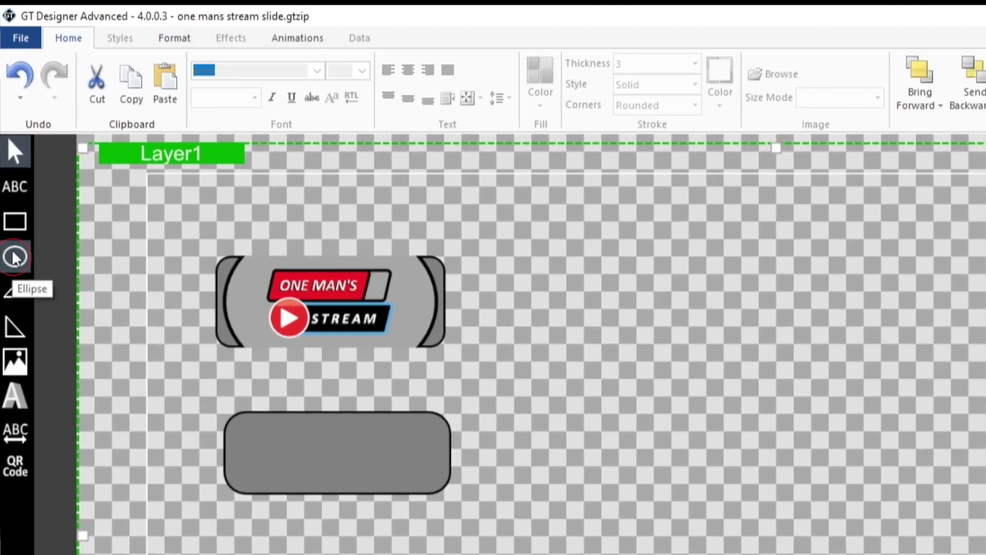
Draw an ellipse over the gray rounded rectangle, overlapping its upper and lower edges, and nudge it slightly up and to the left.
click(14, 256)
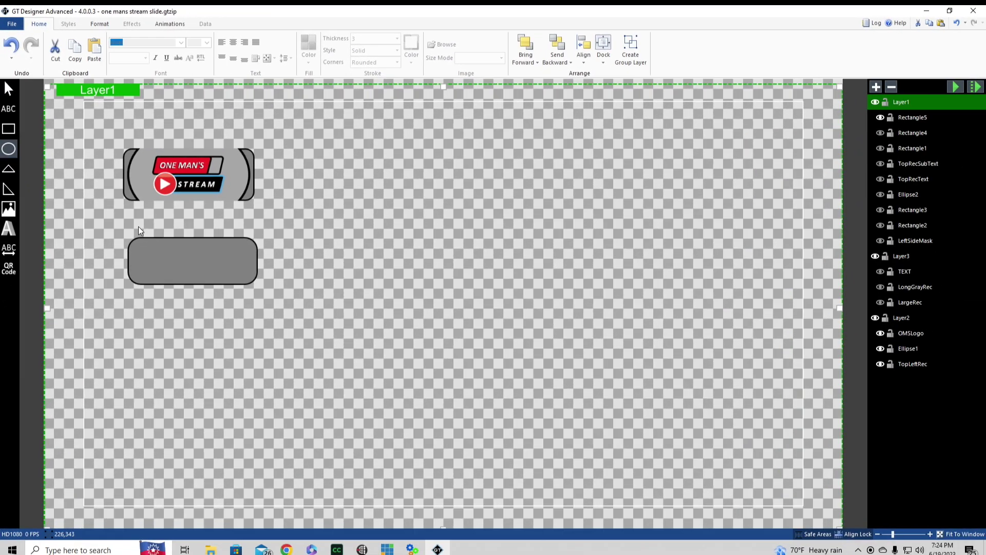
mouse_move(135, 222)
mouse_down()
mouse_move(214, 236)
mouse_move(242, 261)
mouse_move(248, 303)
mouse_up()
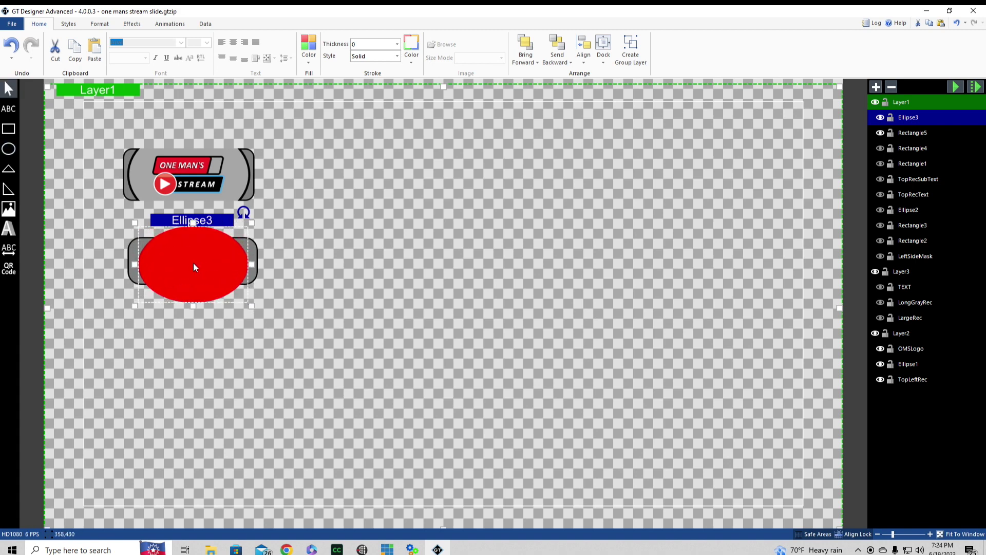
drag(193, 264, 191, 263)
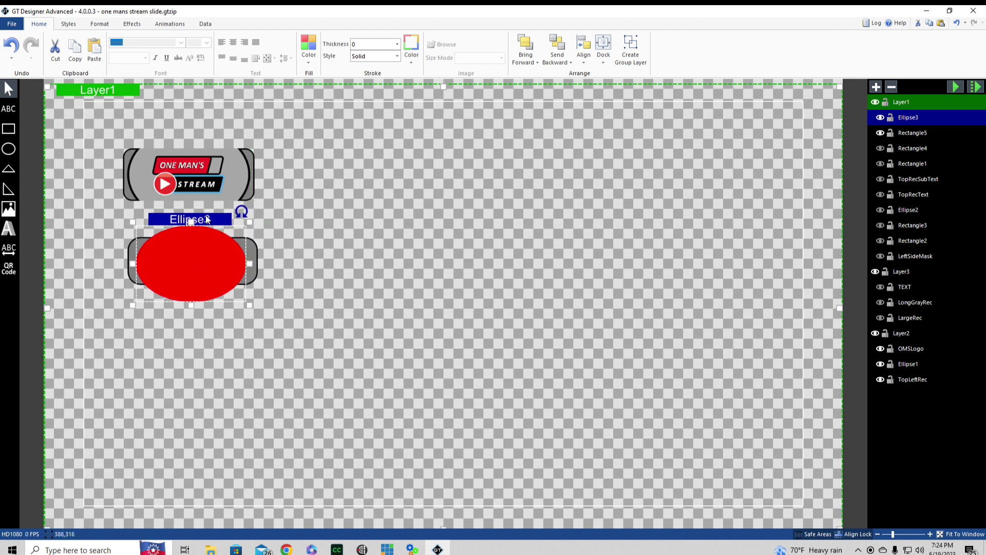
key(Up)
key(Up)
key(Up)
key(Up)
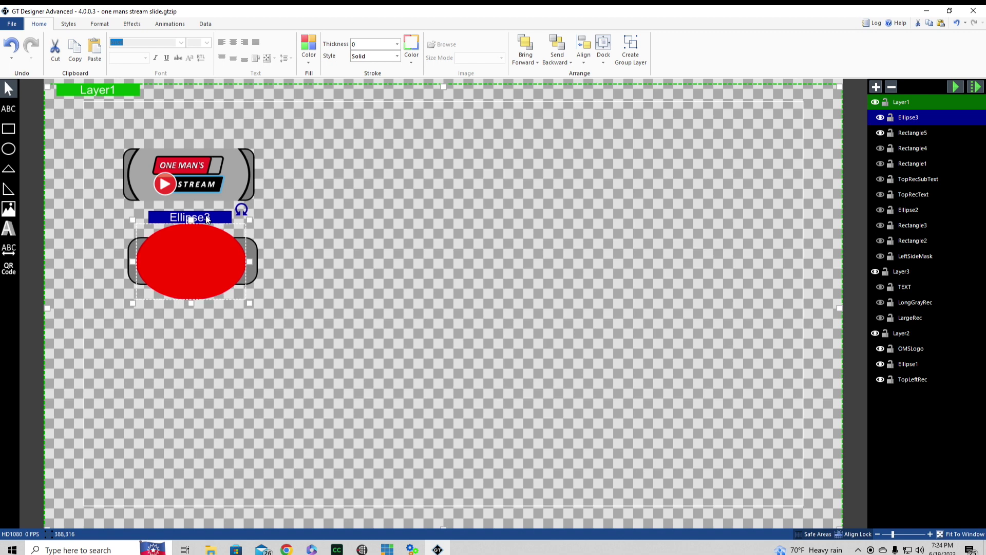
key(Left)
key(Left)
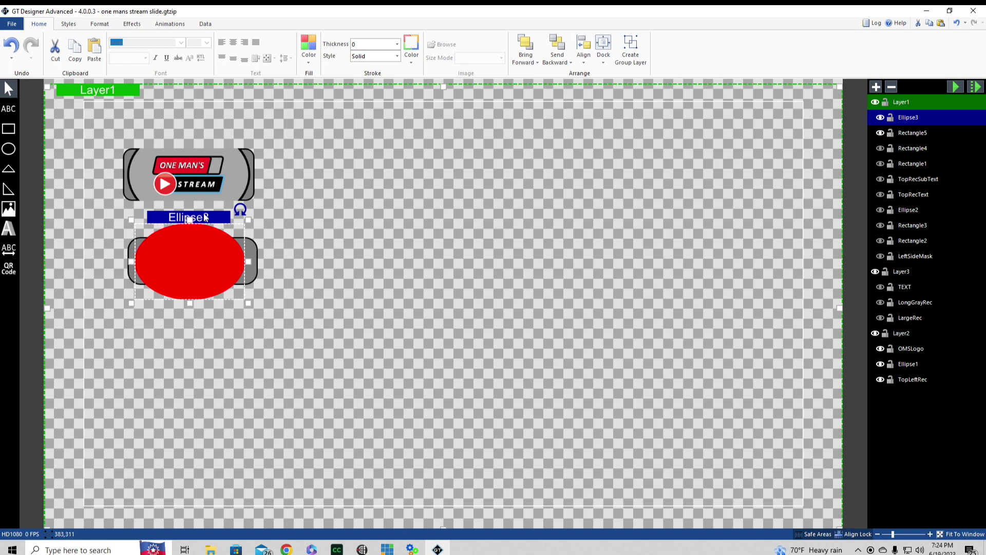
Fill the ellipse with light gray and outline it with a black stroke of thickness 3.
click(309, 66)
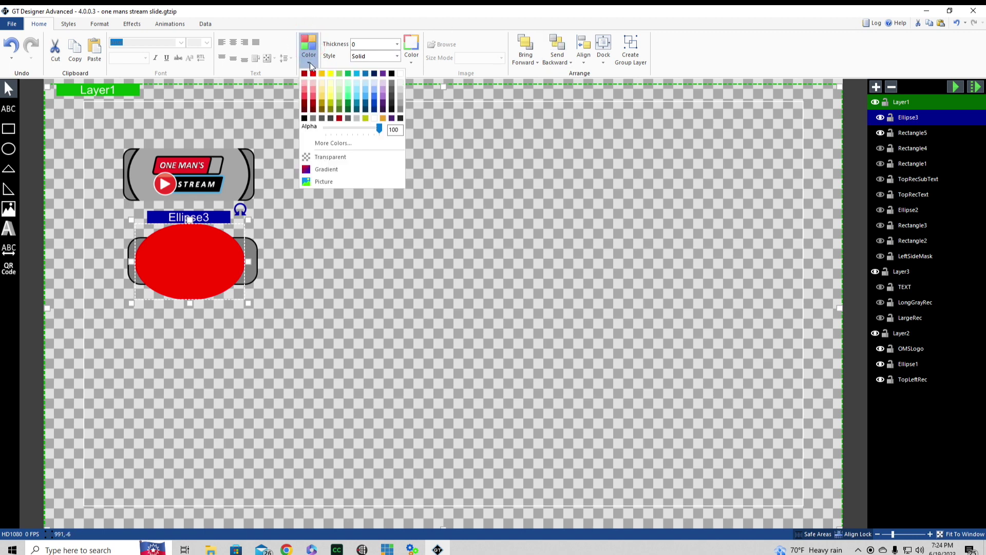
click(401, 97)
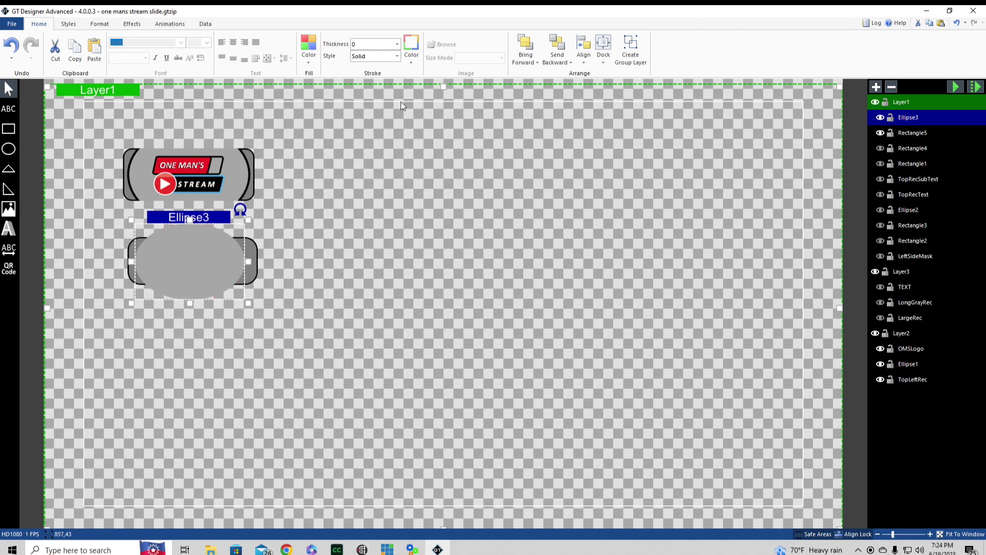
click(411, 59)
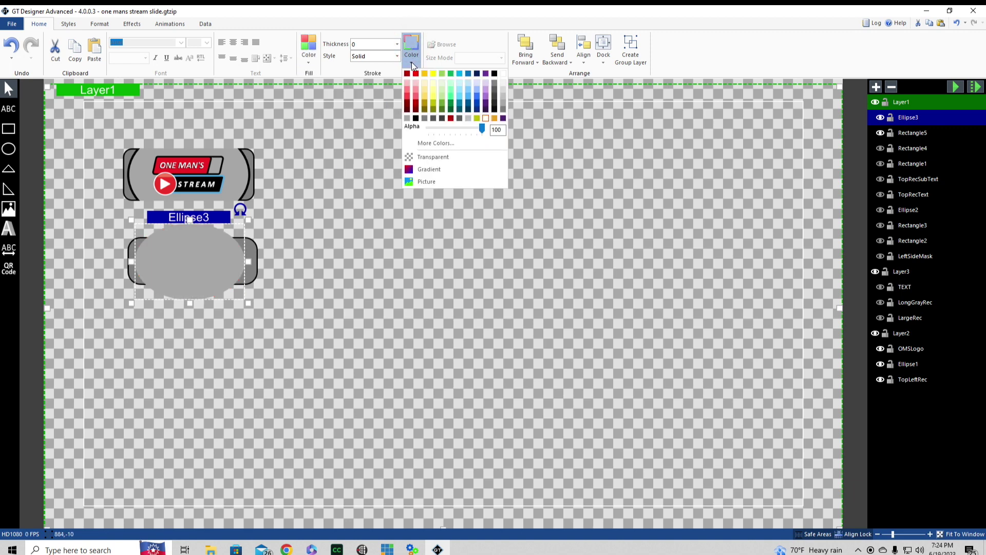
click(494, 74)
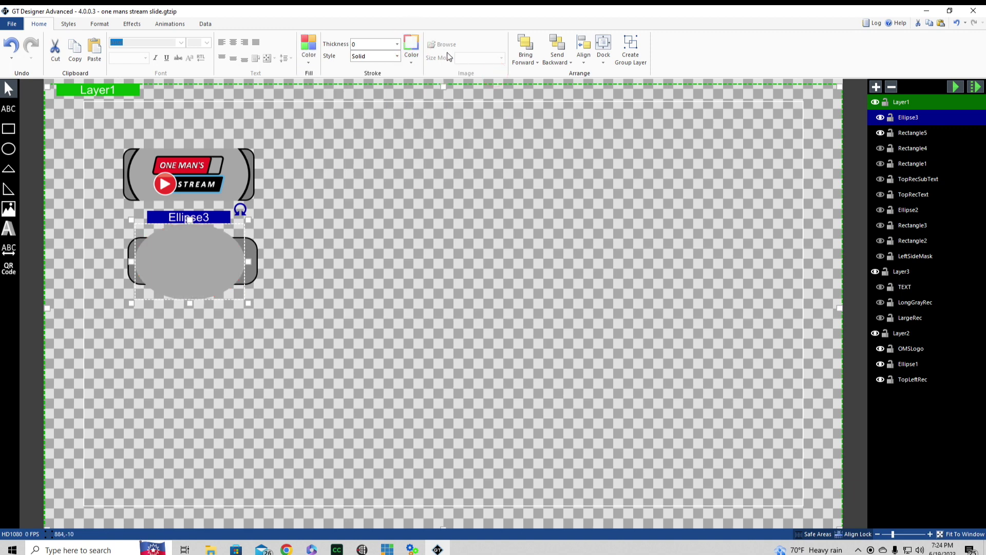
click(399, 45)
click(365, 83)
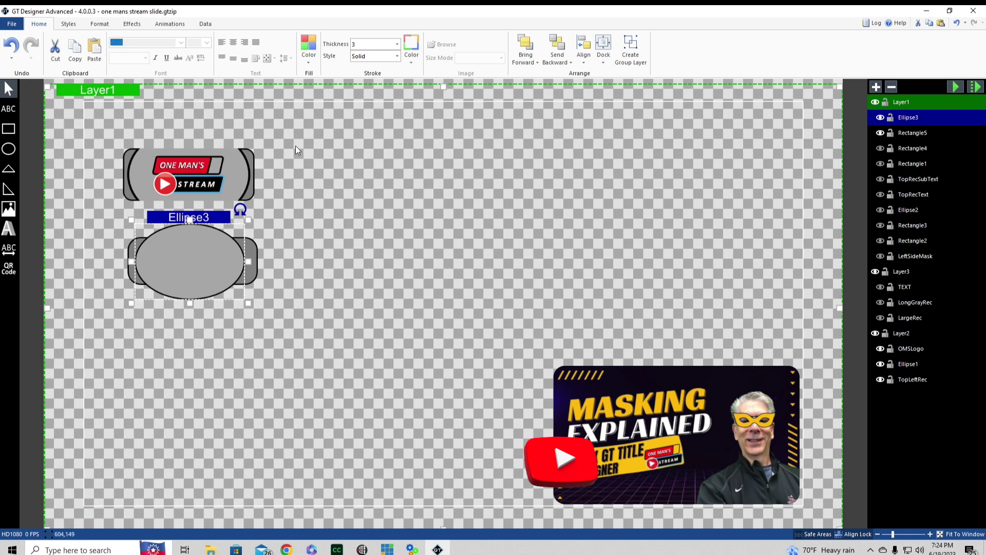
Mask the ellipse with Rectangle5, the rounded rectangle beneath it, and deselect it.
click(132, 24)
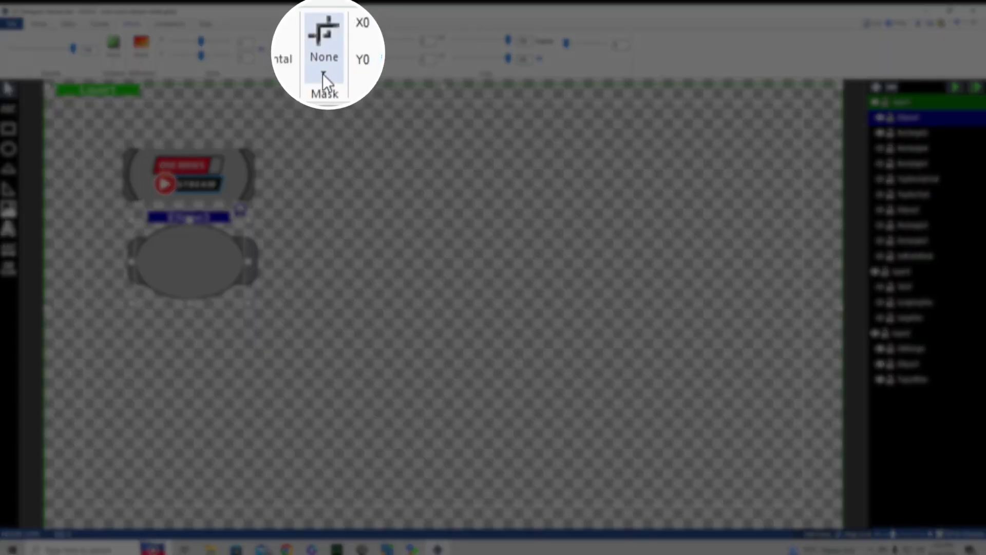
click(323, 73)
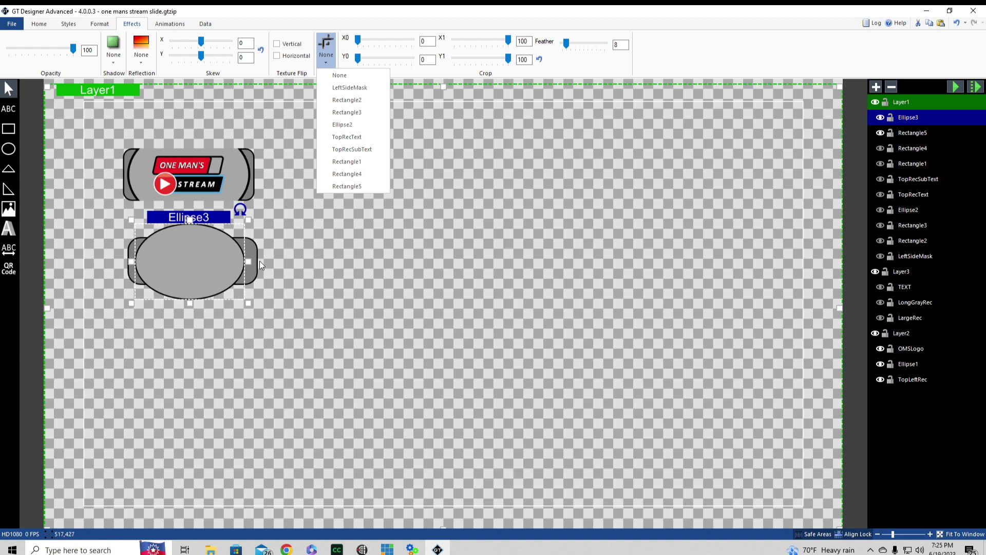
click(213, 241)
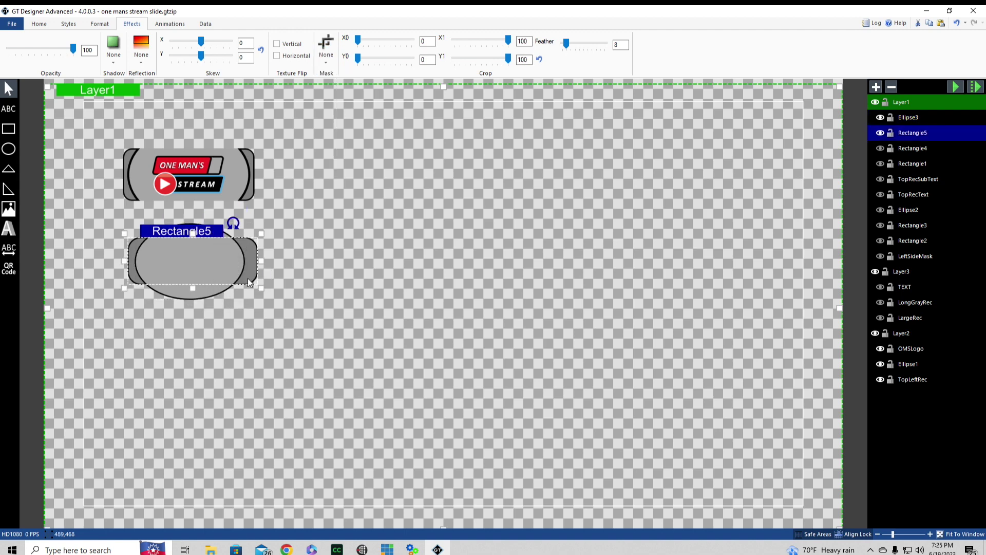
click(187, 263)
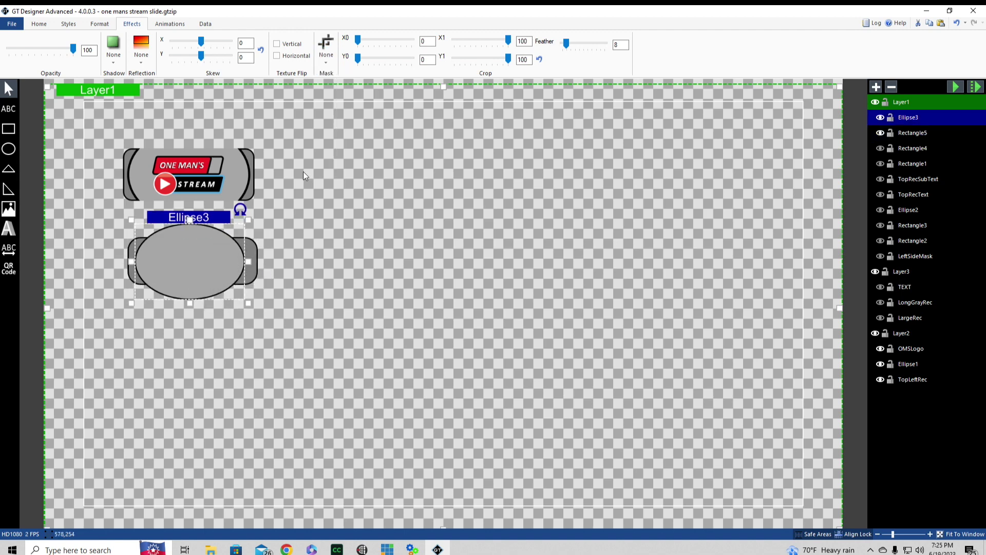
click(331, 65)
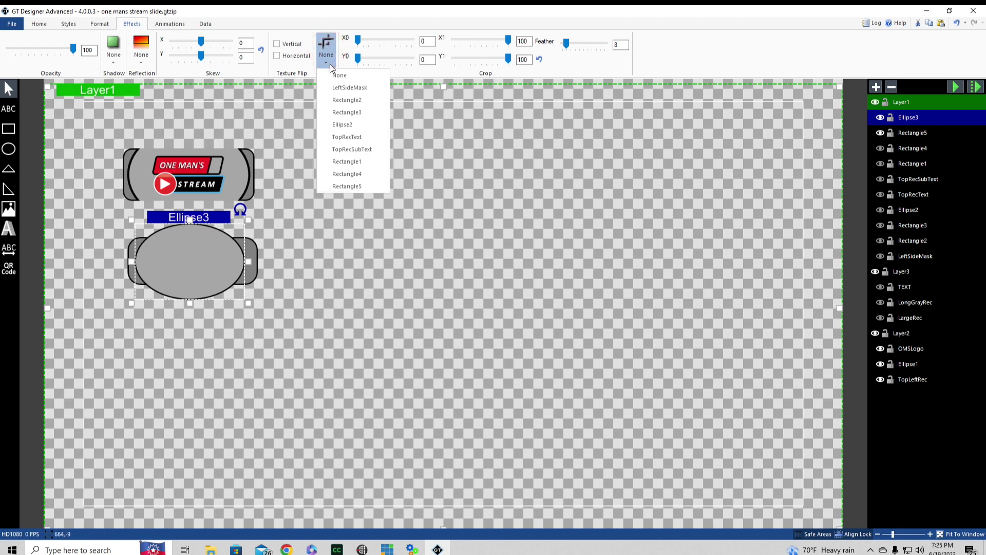
click(352, 186)
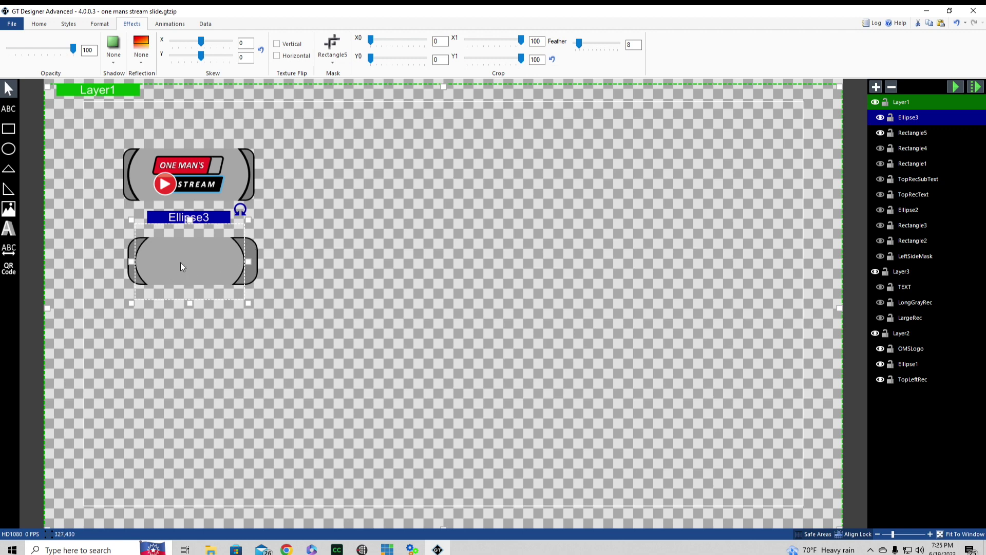
click(197, 402)
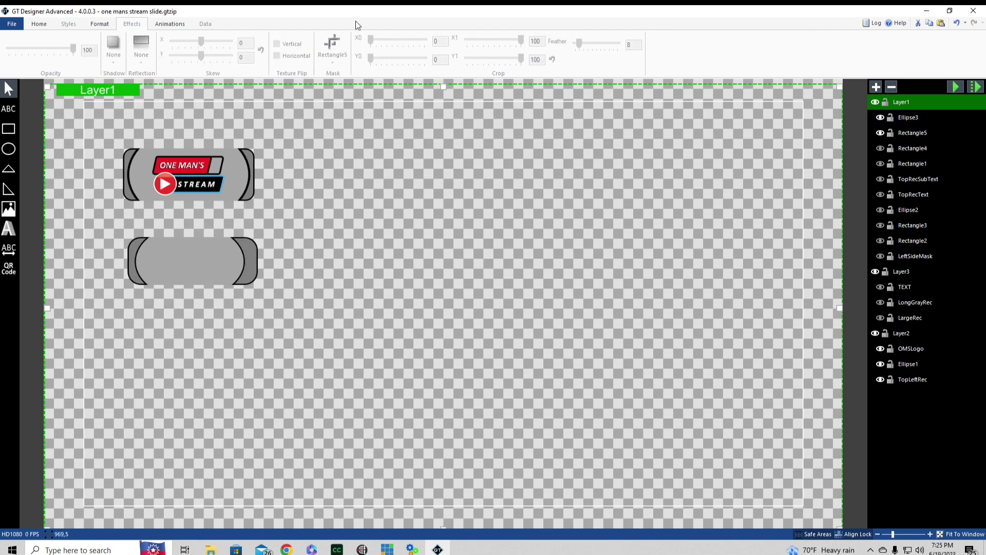
Insert the image GE Fights Logo_clipped_rev_1 from the Downloads folder.
click(9, 209)
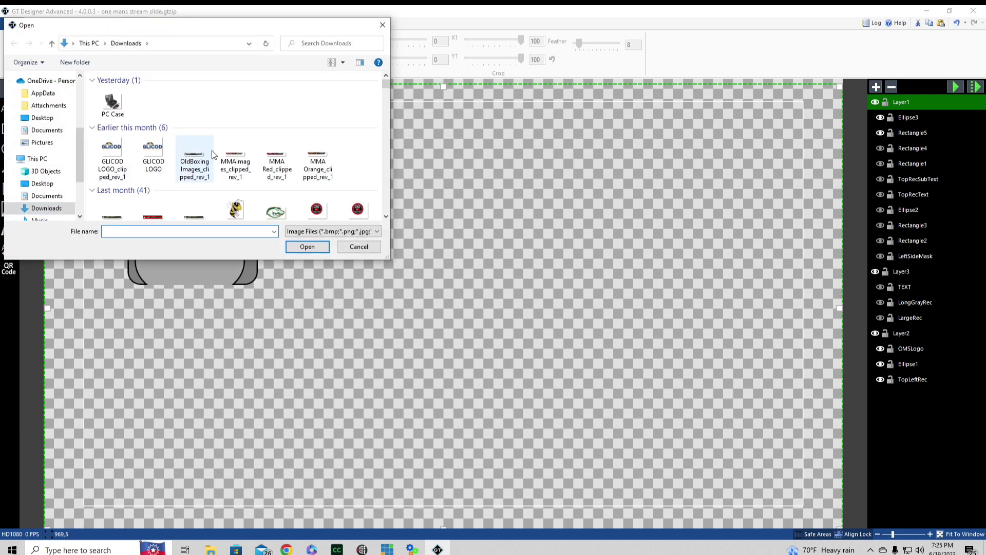
scroll(212, 154, down, 2)
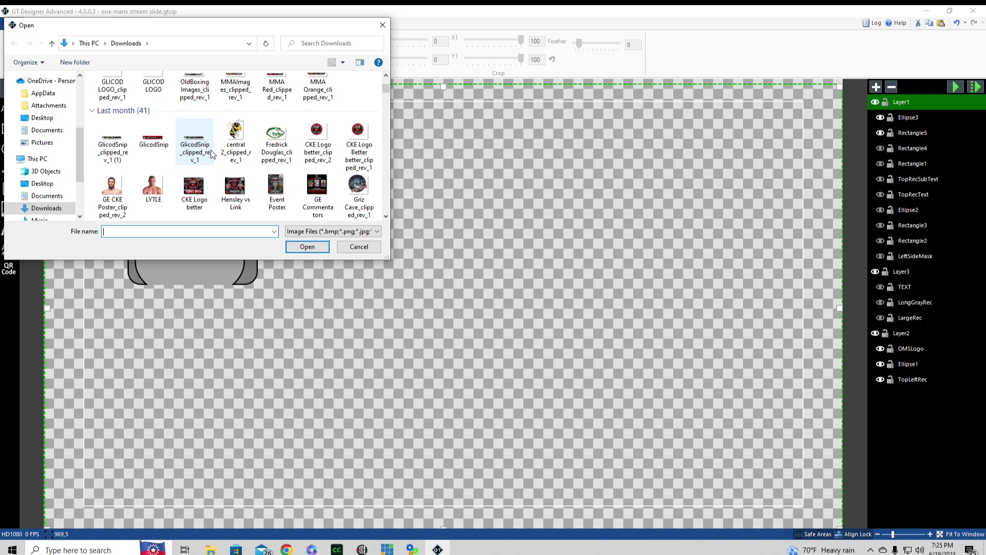
scroll(263, 139, down, 5)
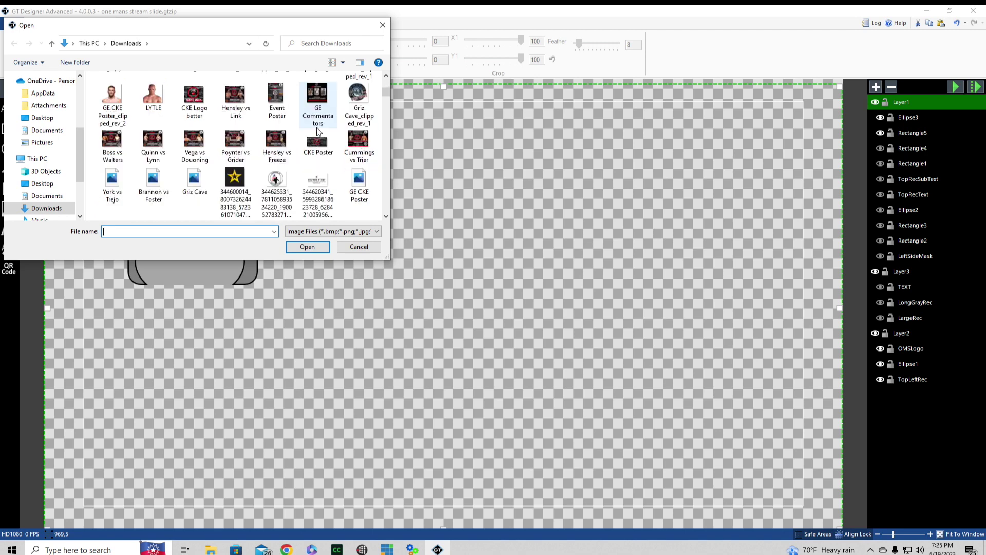
scroll(317, 131, down, 3)
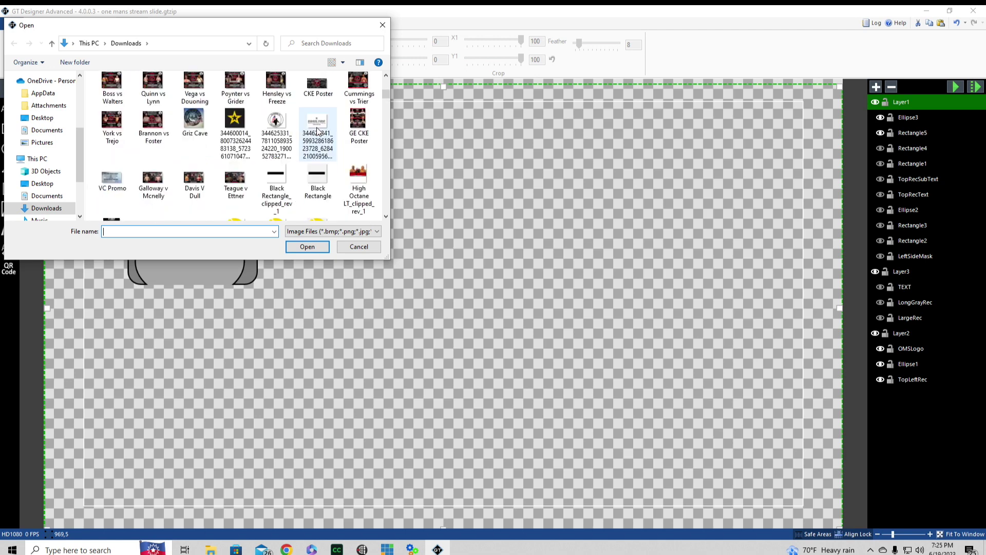
scroll(316, 131, down, 1)
scroll(317, 131, down, 3)
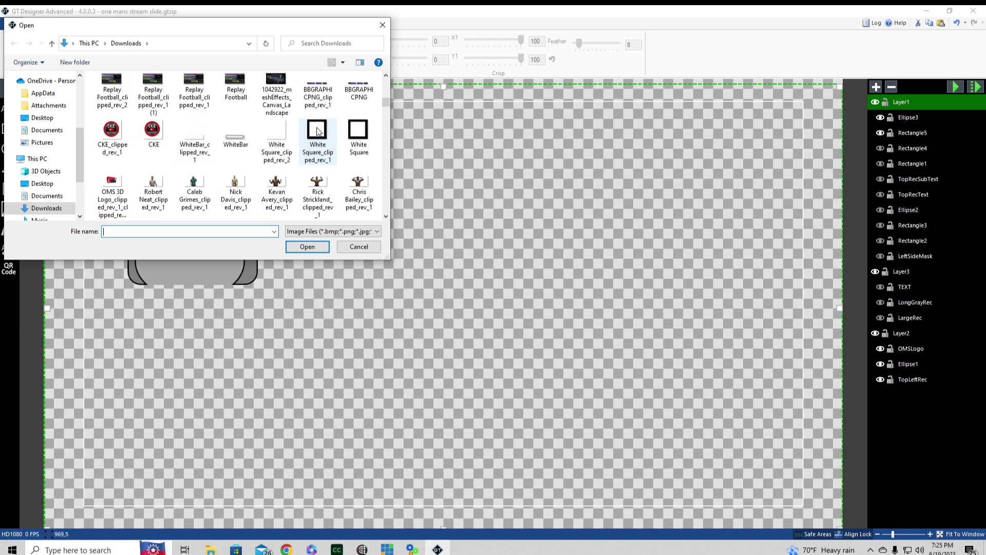
scroll(318, 131, down, 3)
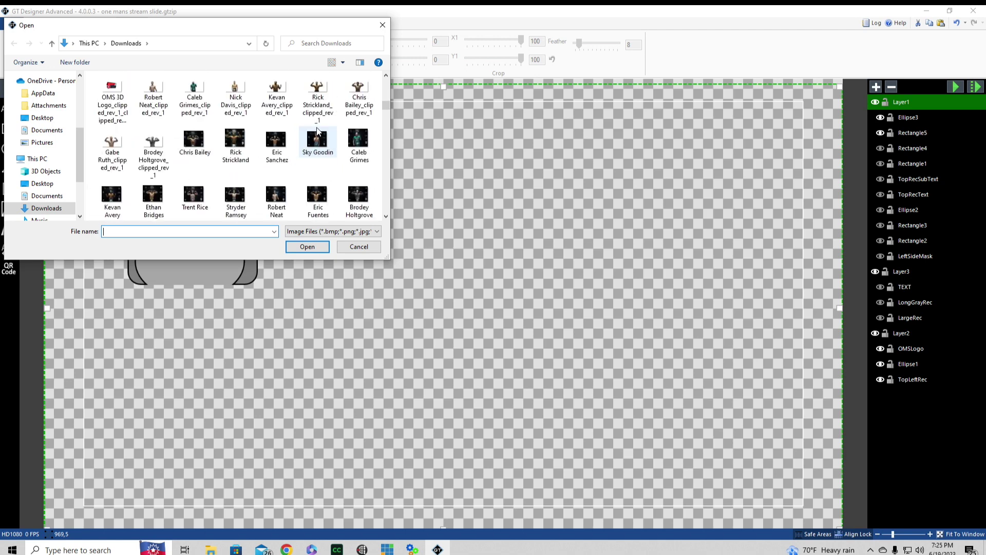
scroll(317, 132, down, 5)
scroll(317, 131, down, 3)
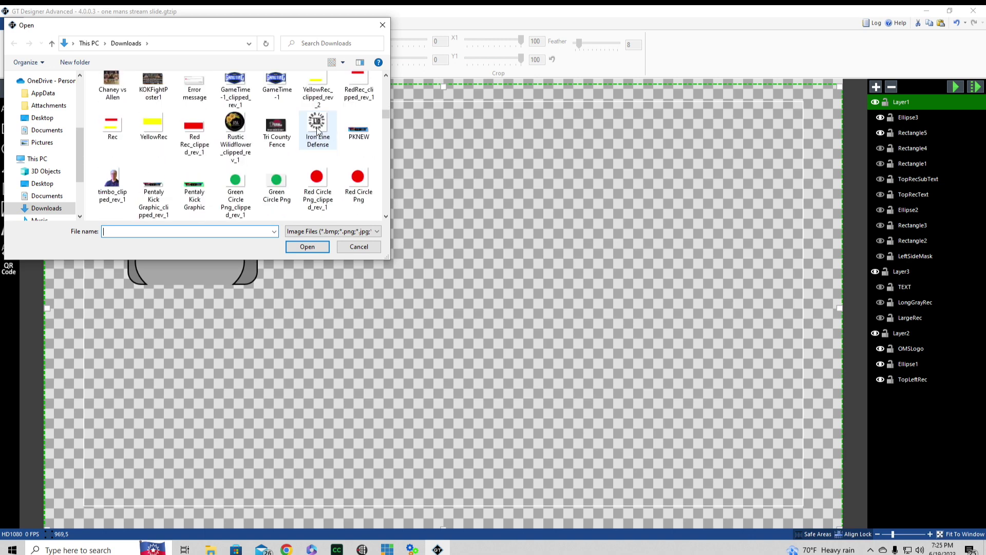
scroll(317, 132, down, 5)
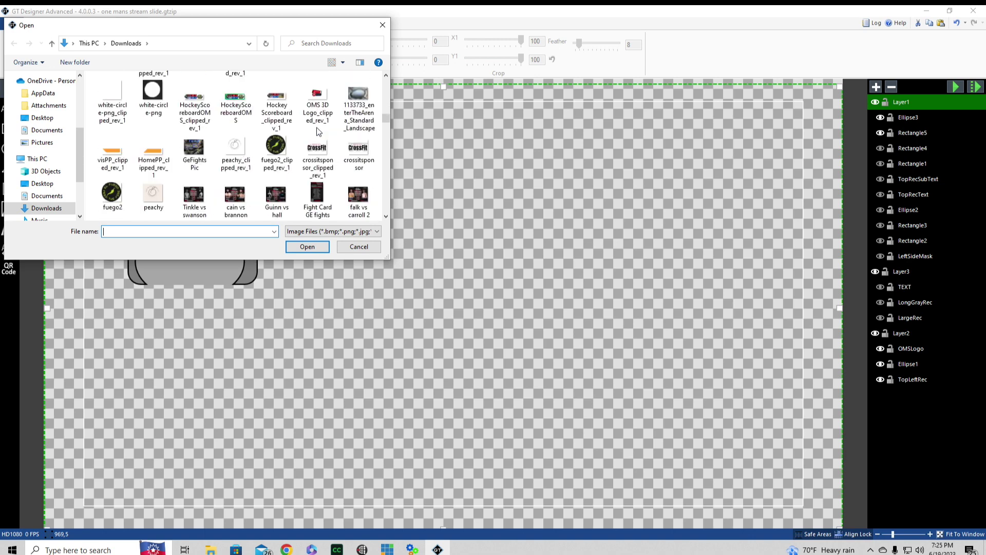
scroll(317, 132, down, 5)
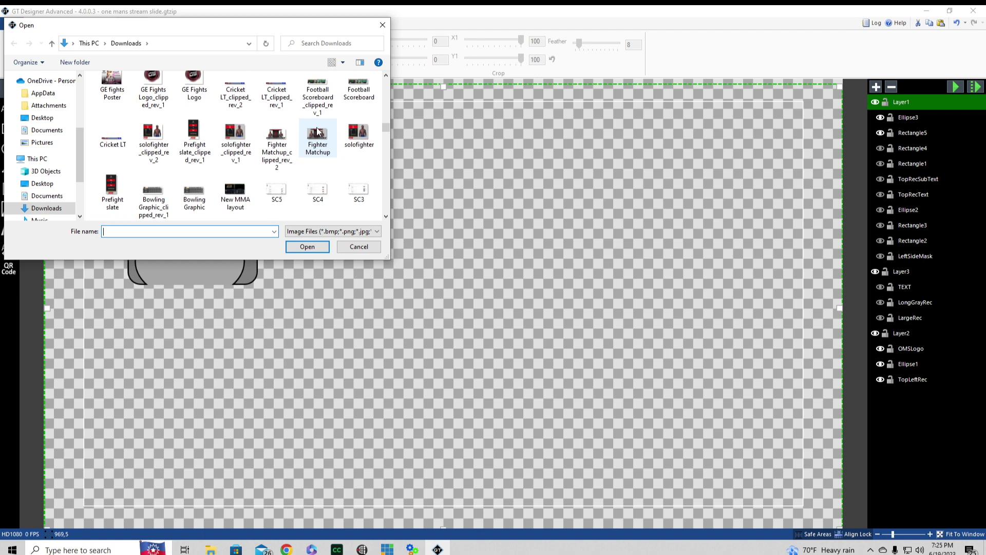
click(152, 86)
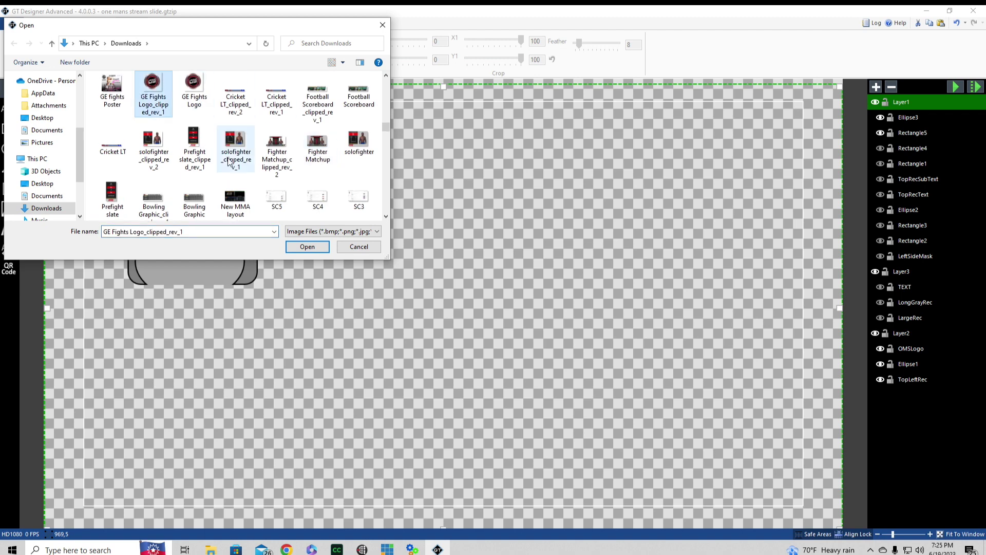
click(307, 247)
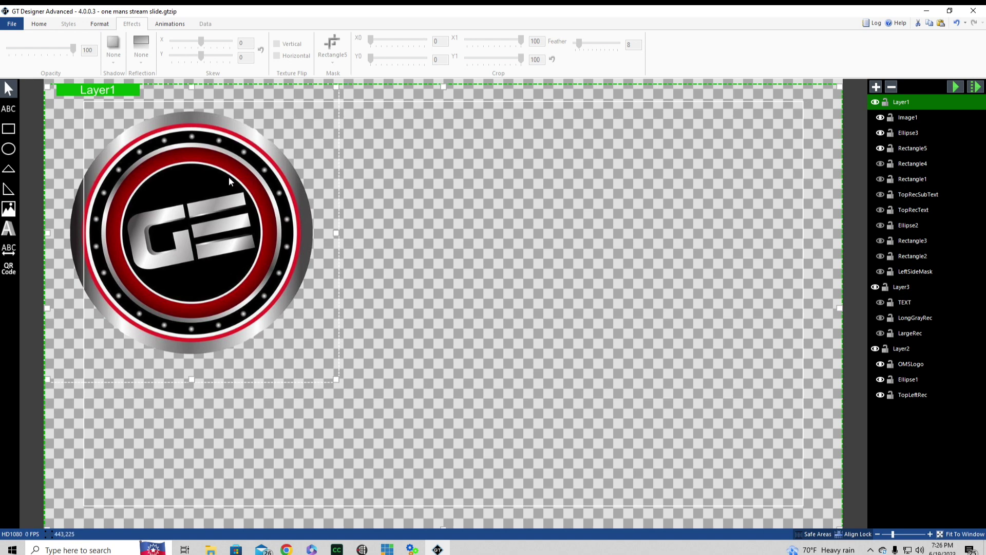
Shrink the GE logo image and center it over the lower badge, slightly overlapping its upper and lower edges, and deselect it.
click(211, 168)
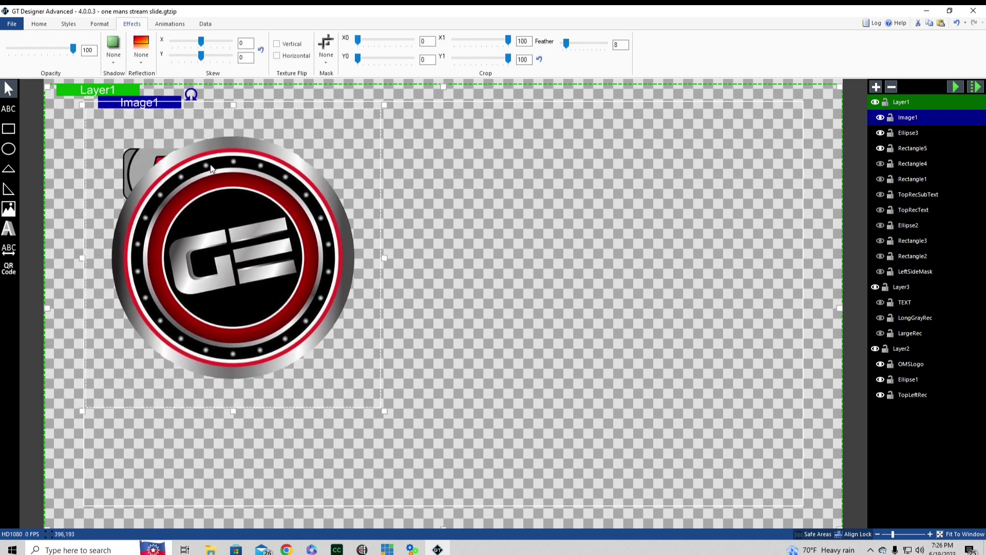
drag(211, 168, 335, 207)
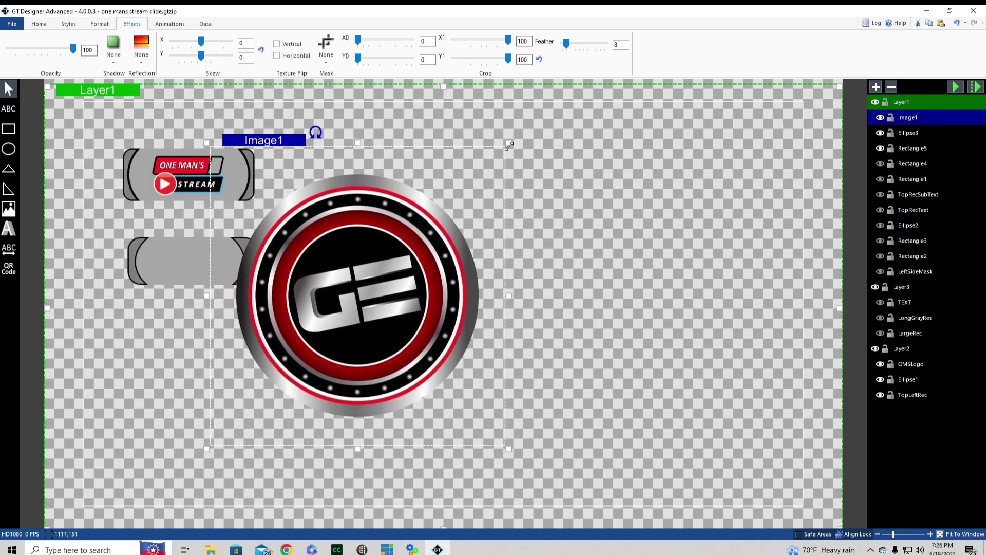
drag(509, 145, 303, 315)
drag(231, 381, 168, 264)
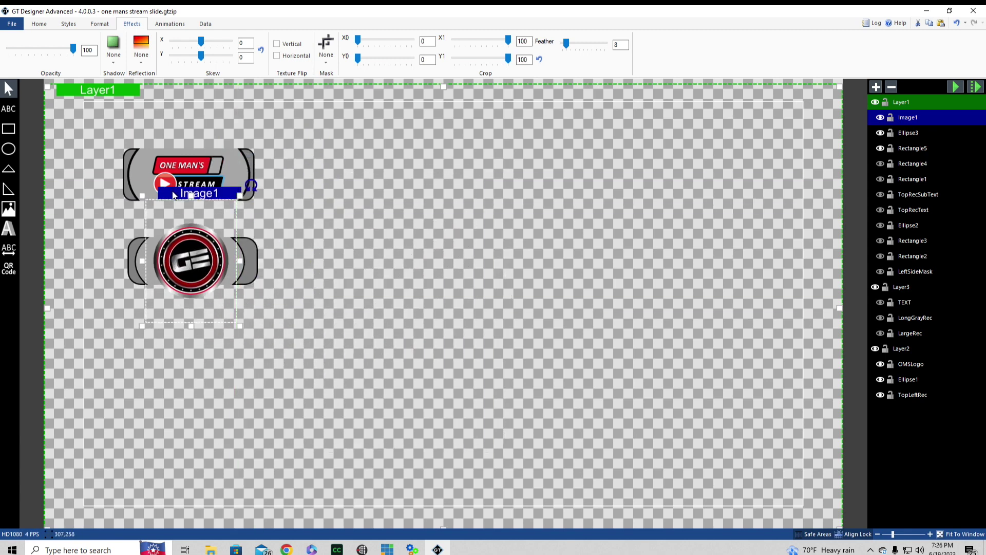
drag(173, 193, 173, 195)
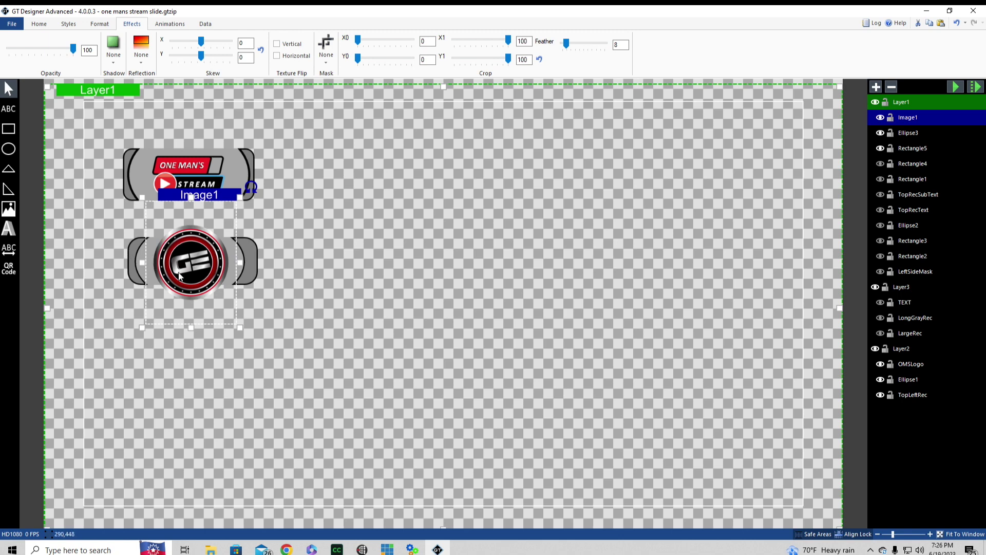
click(159, 227)
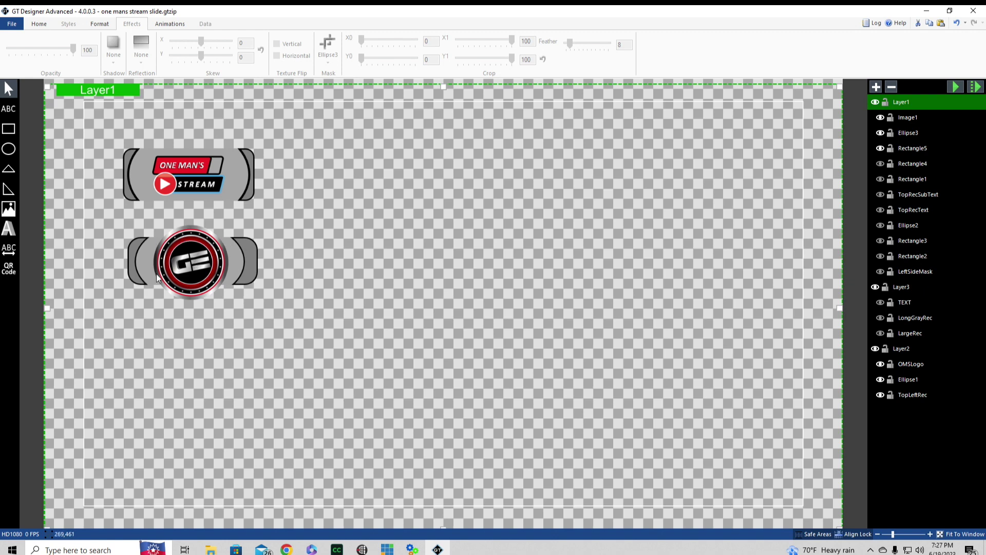
Draw a rectangle over the GE logo that spans the lower badge's height, and reduce its opacity to 1.
click(9, 130)
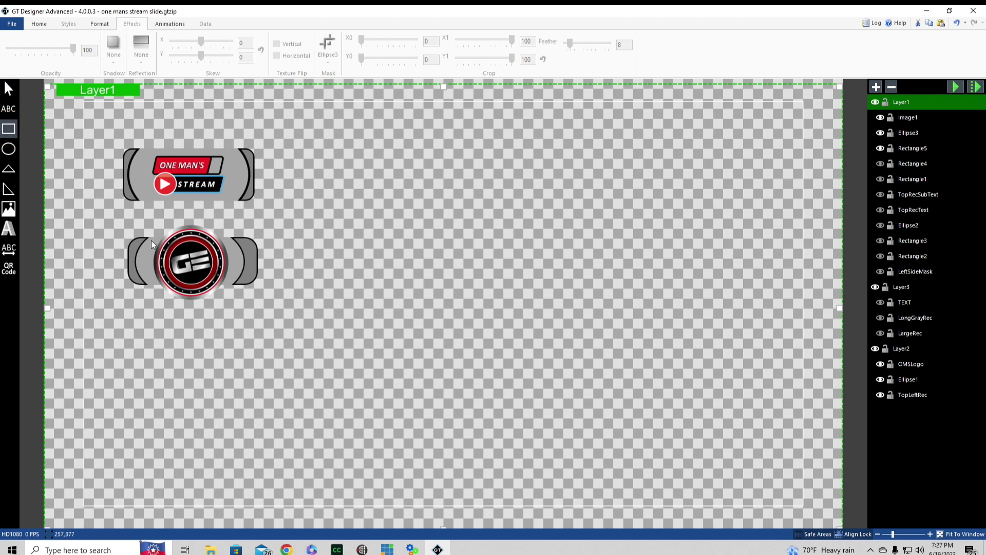
mouse_move(151, 239)
mouse_down()
mouse_move(227, 250)
mouse_move(233, 284)
mouse_up()
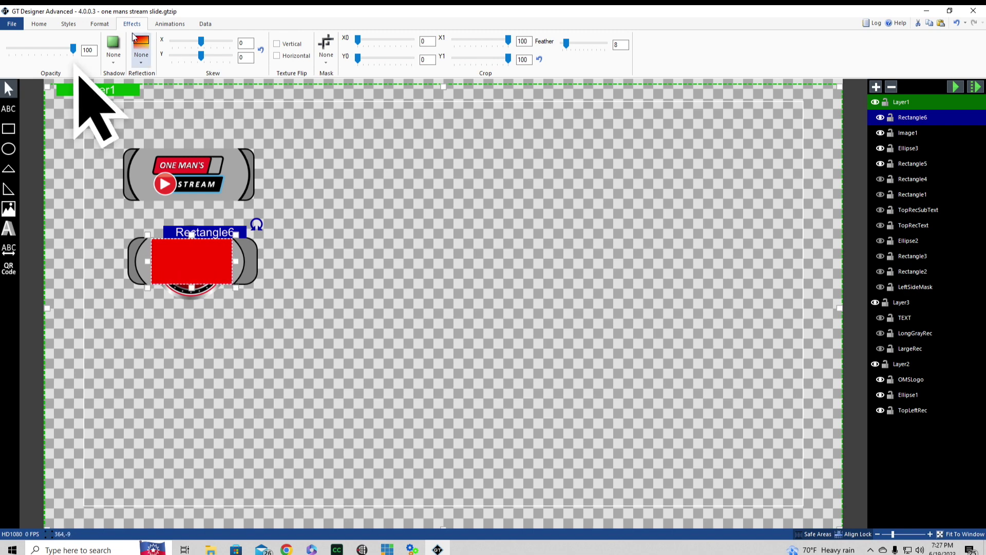
drag(74, 49, 8, 53)
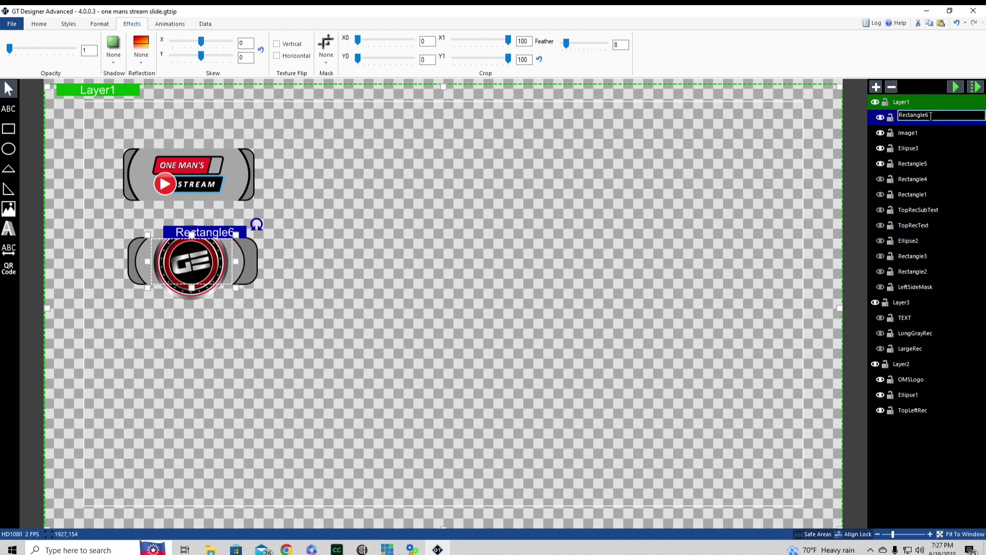
Rename the nearly transparent rectangle as GEMASK.
double_click(931, 116)
text(GEMASK)
click(201, 212)
Mask the GE logo image with GEMASK and deselect it.
click(188, 264)
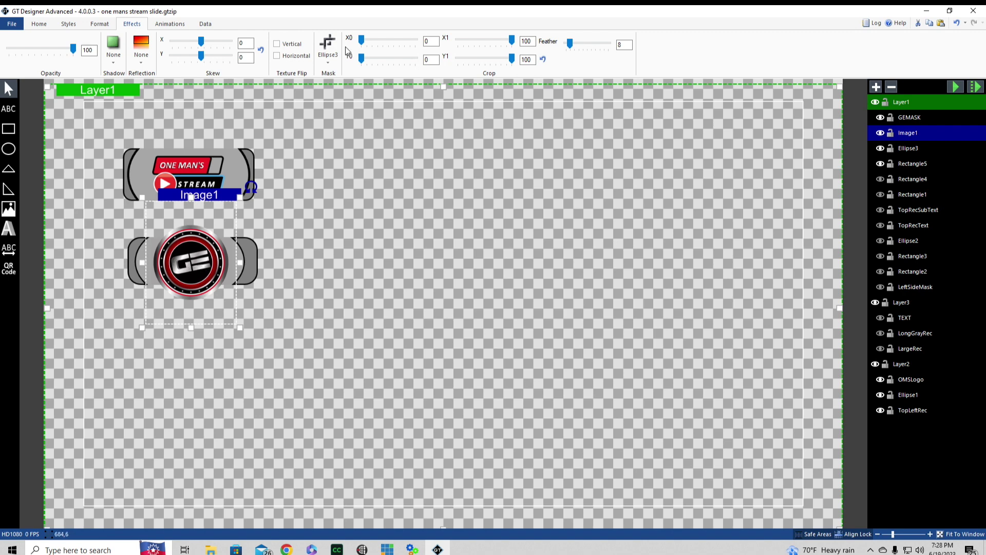
click(328, 66)
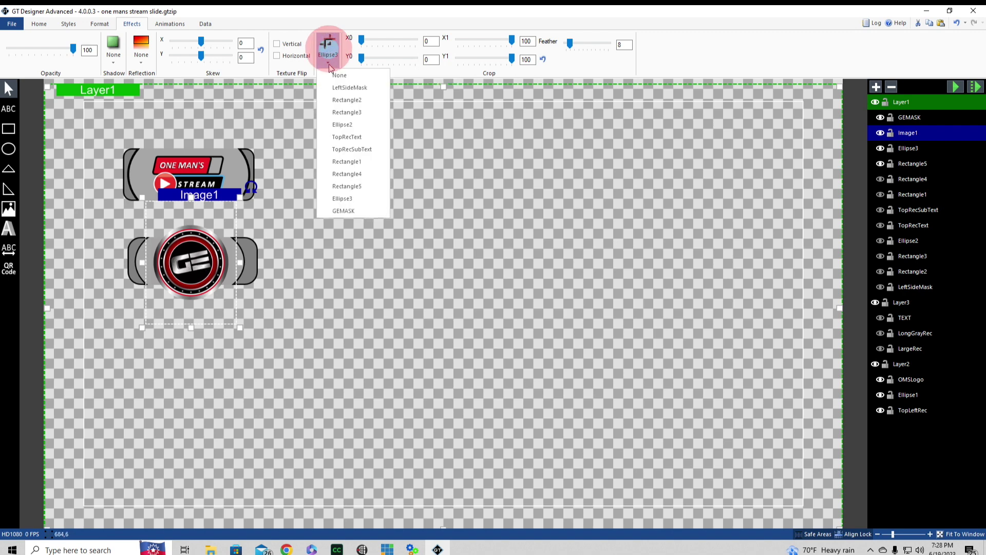
click(343, 211)
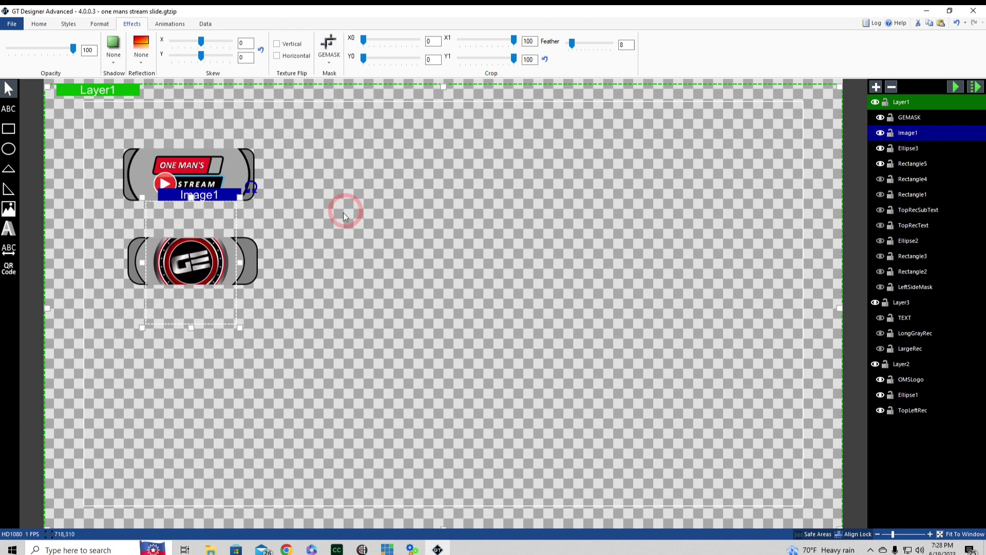
click(172, 387)
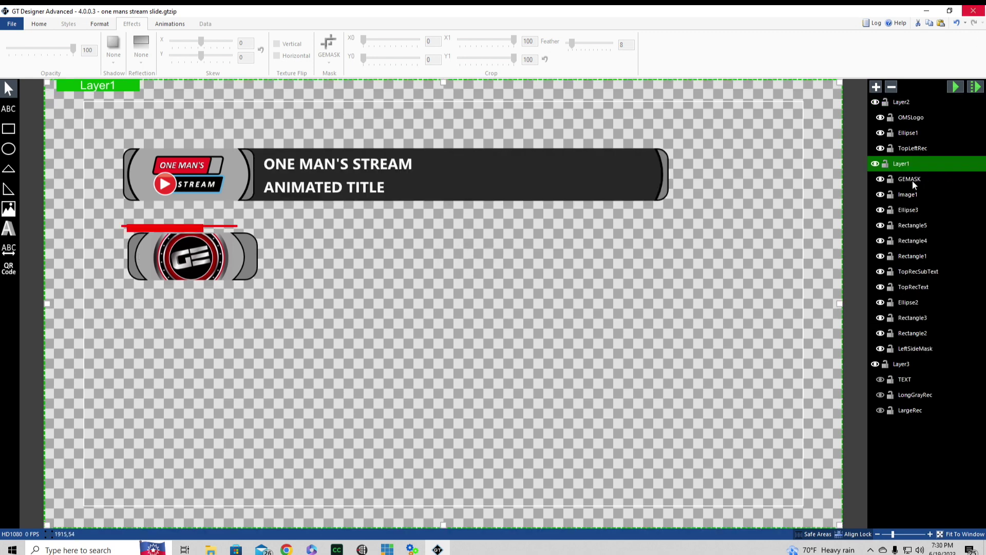
Preview the animation and draw a rectangle about 1098 wide and 116 high, extending right from the GE badge's ellipse edge.
click(956, 86)
click(8, 131)
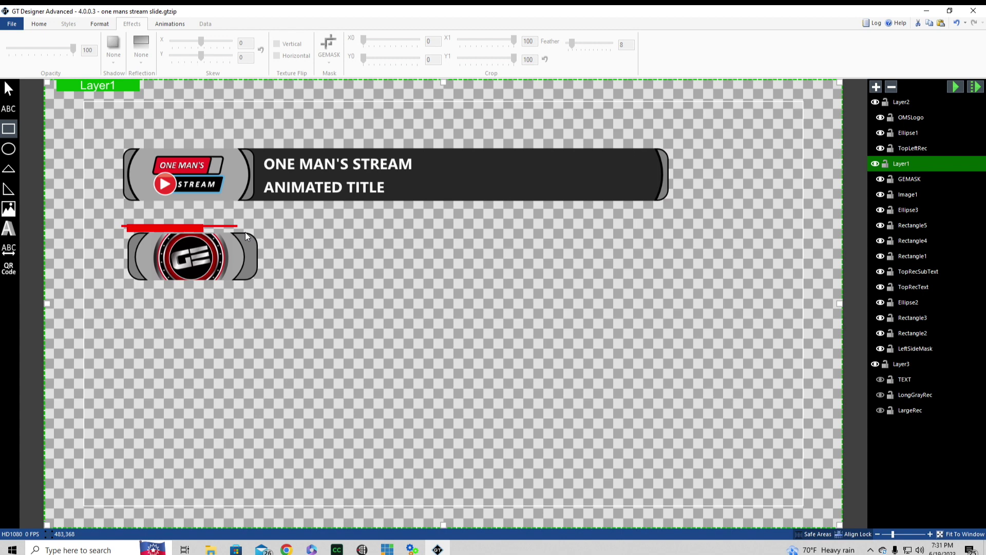
mouse_move(245, 232)
mouse_down()
mouse_move(660, 264)
mouse_move(702, 281)
mouse_up()
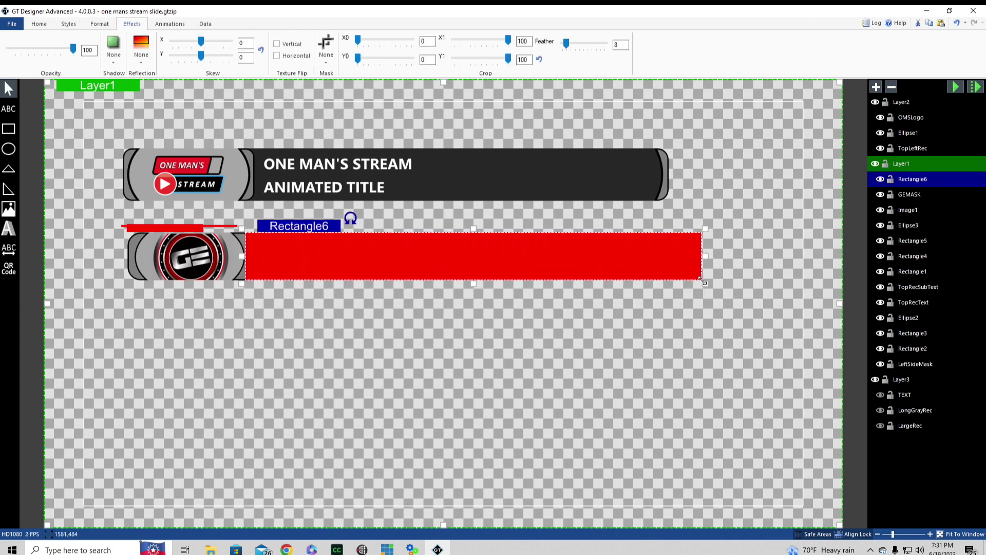
Check the height of the badge's rounded rectangle, set the long red rectangle's height to 115, and deselect it.
click(137, 237)
click(131, 242)
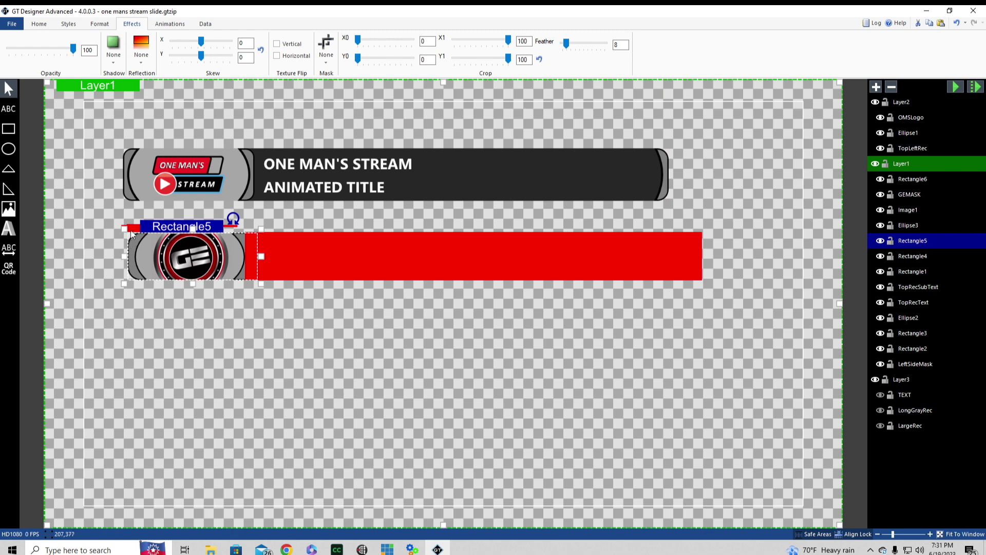
click(100, 25)
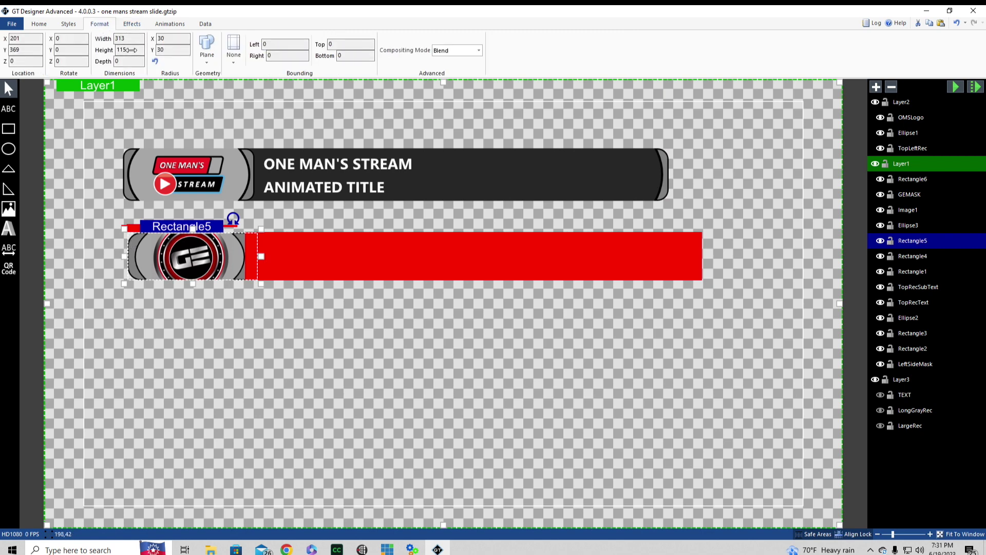
click(440, 251)
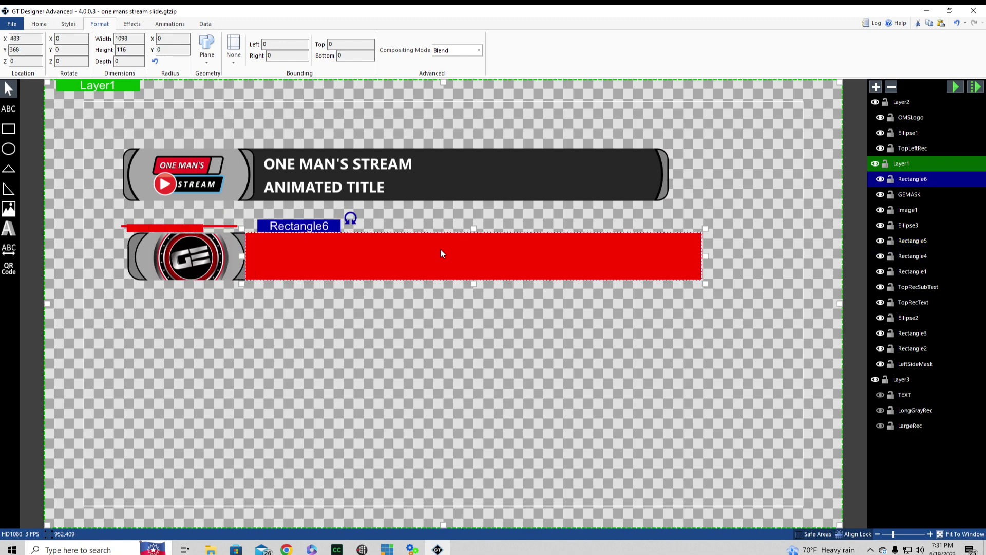
double_click(134, 50)
text(115)
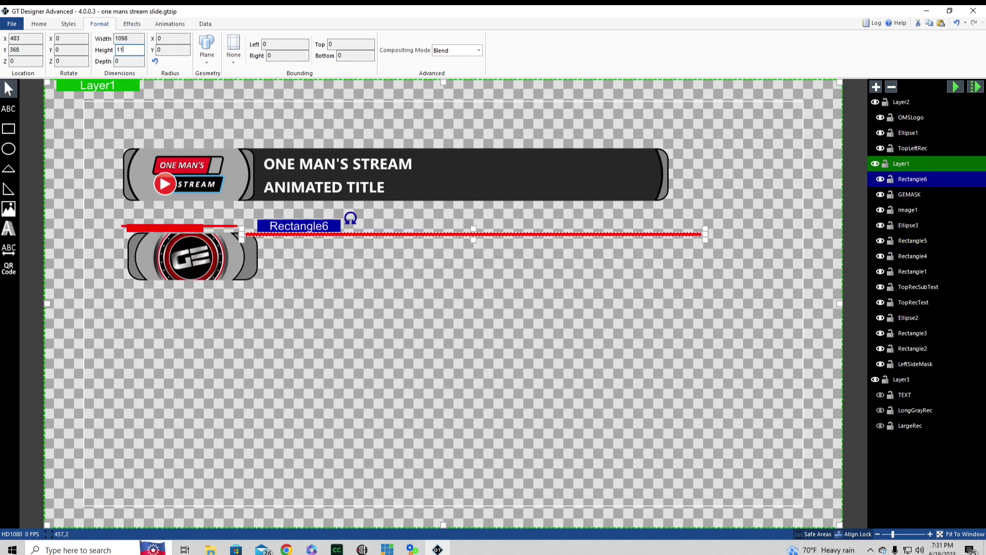
click(396, 362)
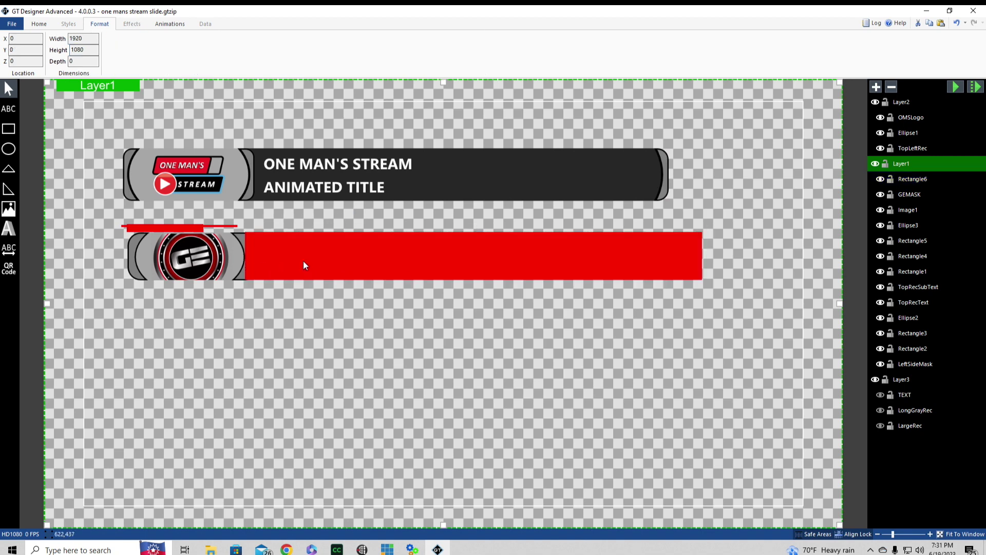
Shorten the long red rectangle to a width of about 1028, fill it with dark gray, and deselect it.
click(303, 261)
drag(702, 255, 676, 255)
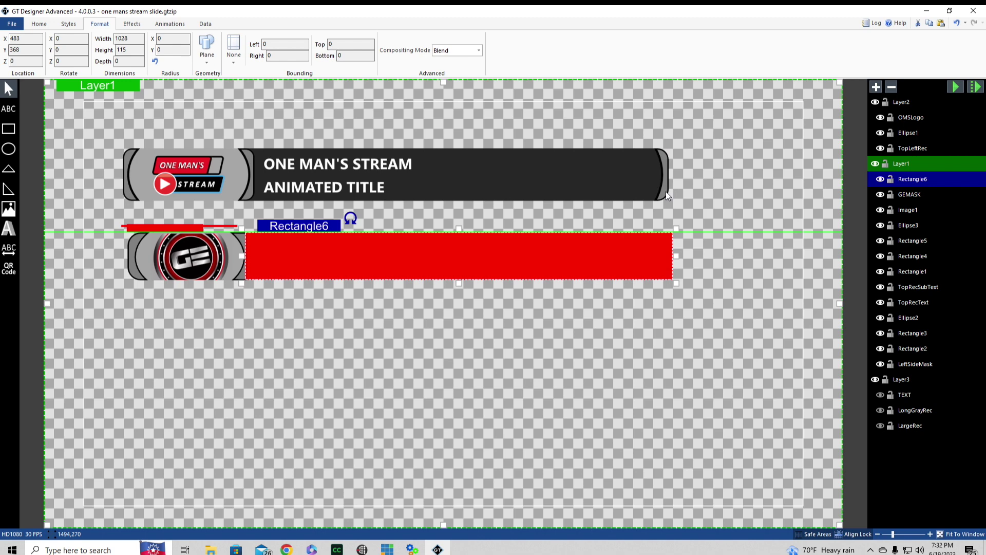
click(39, 24)
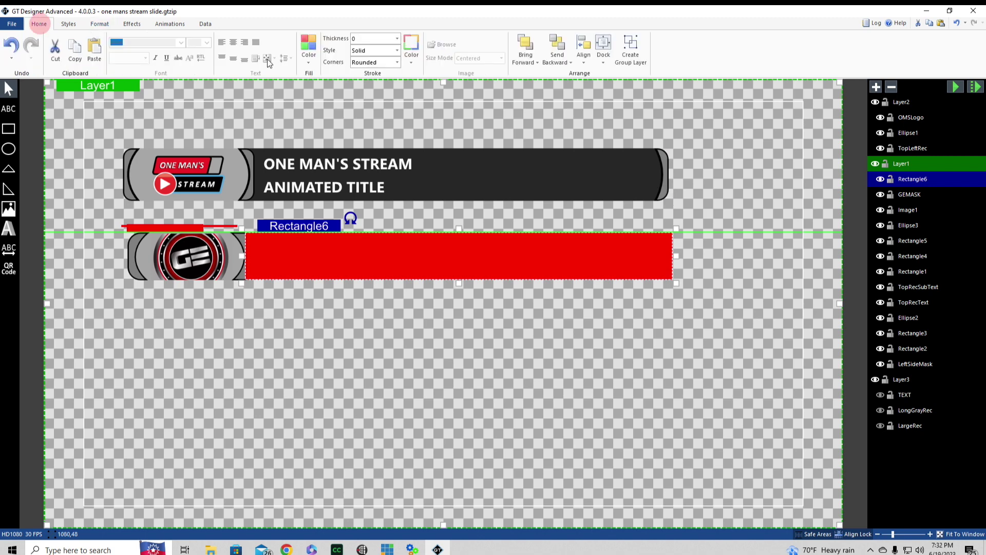
click(310, 63)
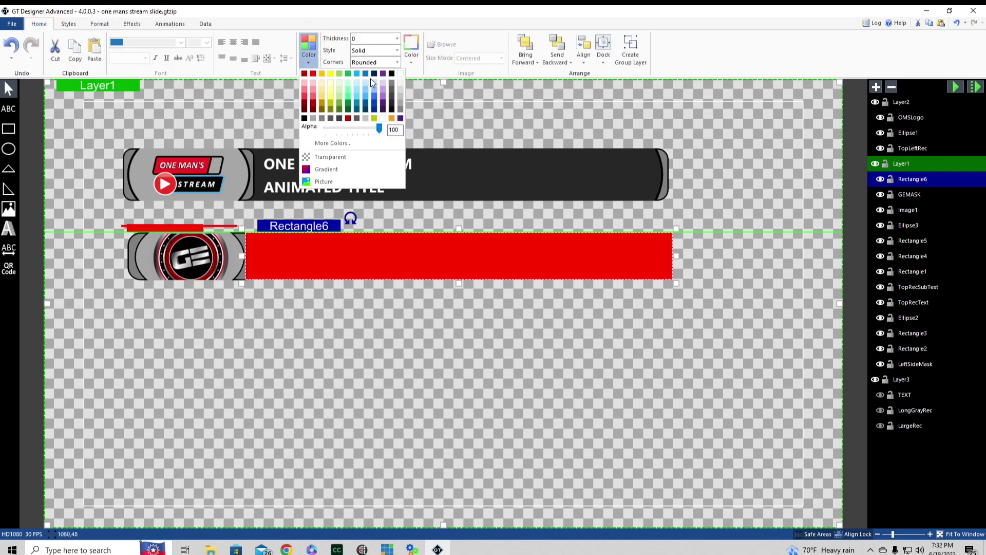
click(392, 82)
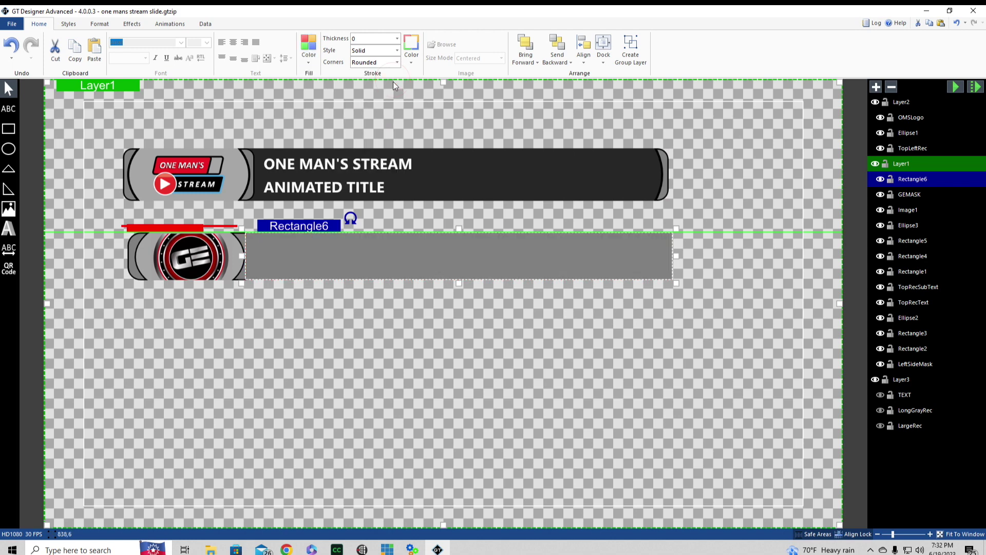
key(Escape)
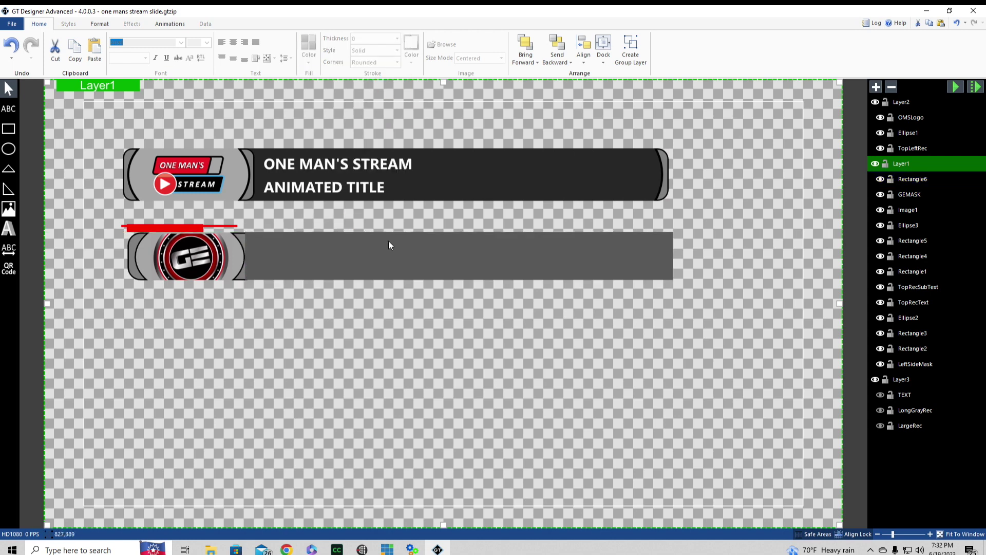
Rename the long dark gray rectangle beside the GE badge as Light Gray.
click(388, 242)
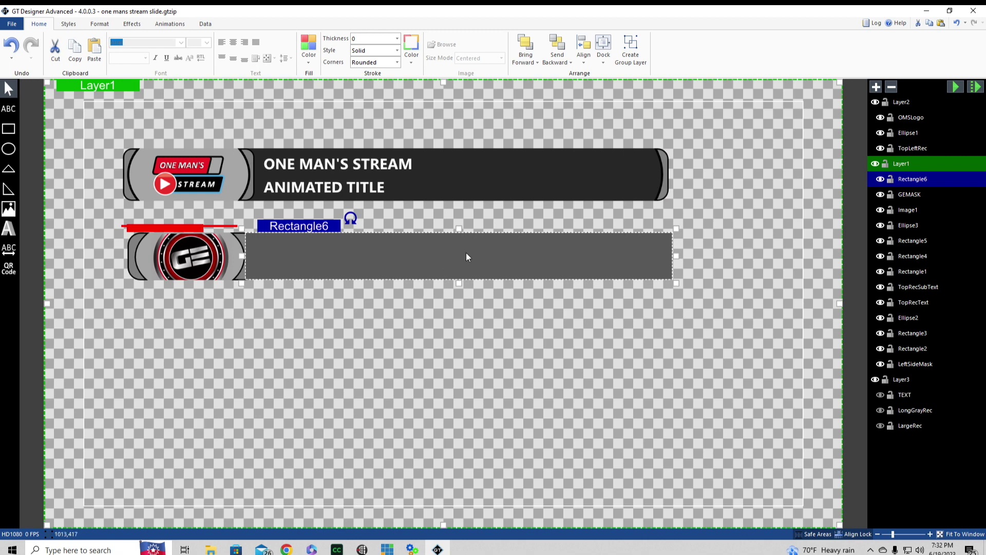
double_click(929, 178)
text(Light Gray)
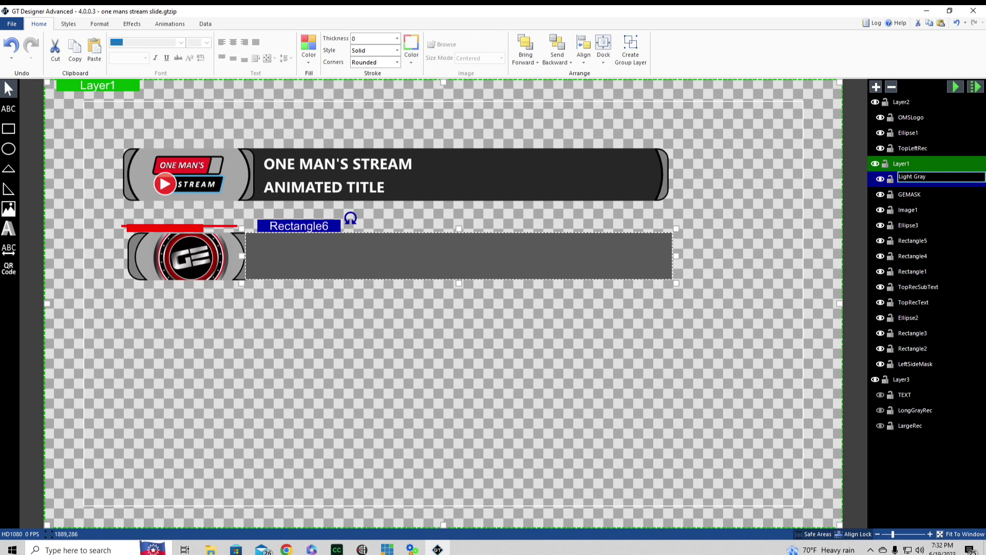
key(Return)
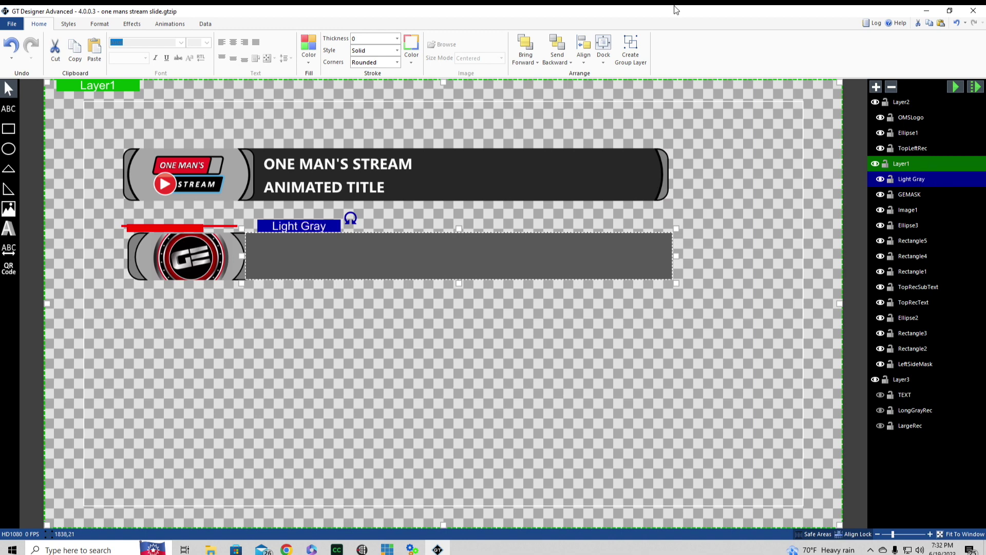
Duplicate the Light Gray rectangle in place, rename the copy LightBlack, and deselect it.
right_click(304, 226)
right_click(318, 227)
click(343, 256)
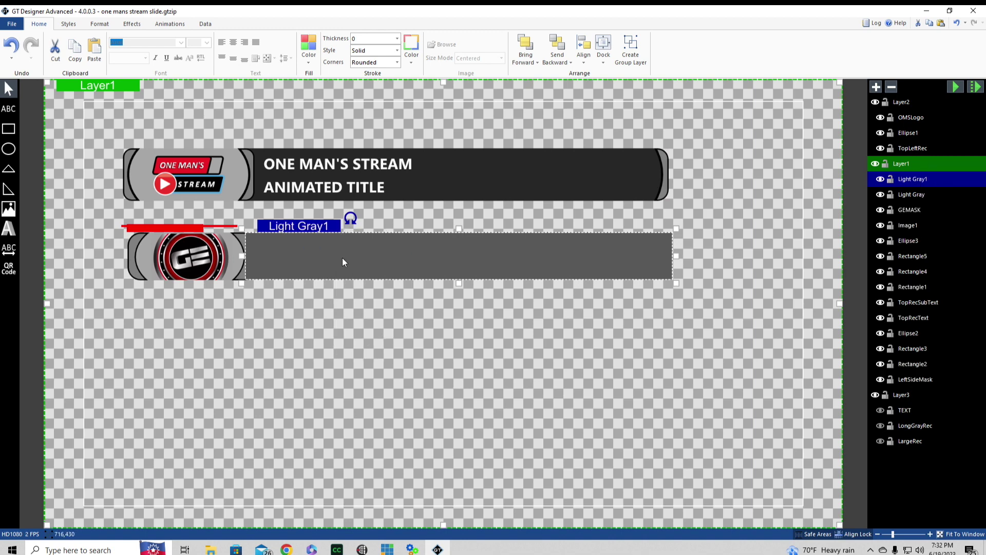
click(929, 179)
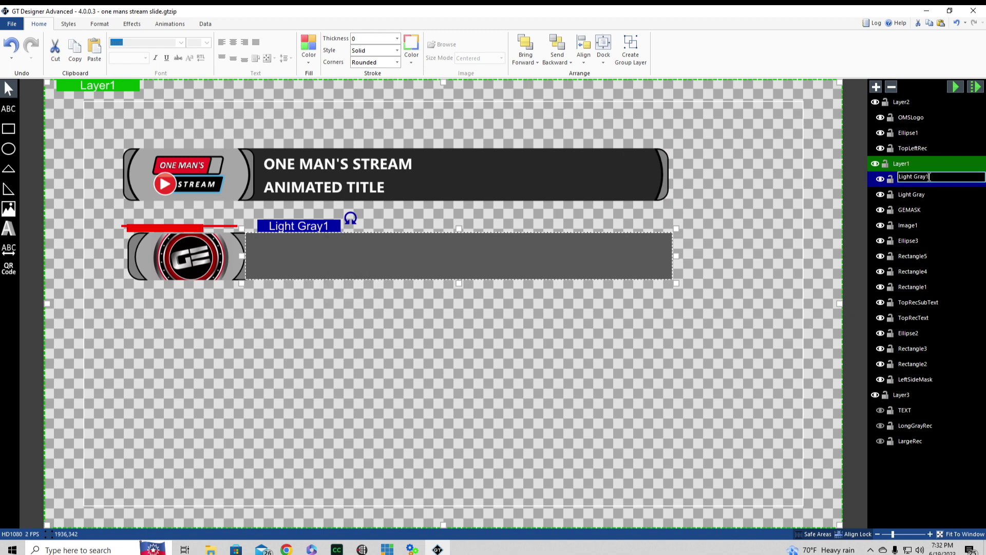
key(ctrl+a)
text(Light)
click(830, 156)
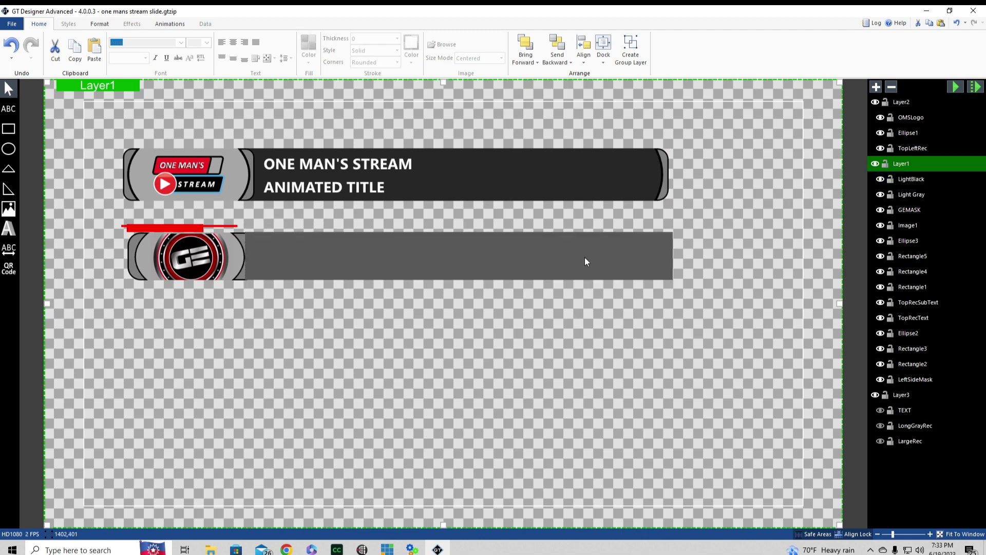
Fill LightBlack with near-black, pull its right edge in to expose a narrow strip of Light Gray, and deselect it.
click(479, 267)
click(309, 63)
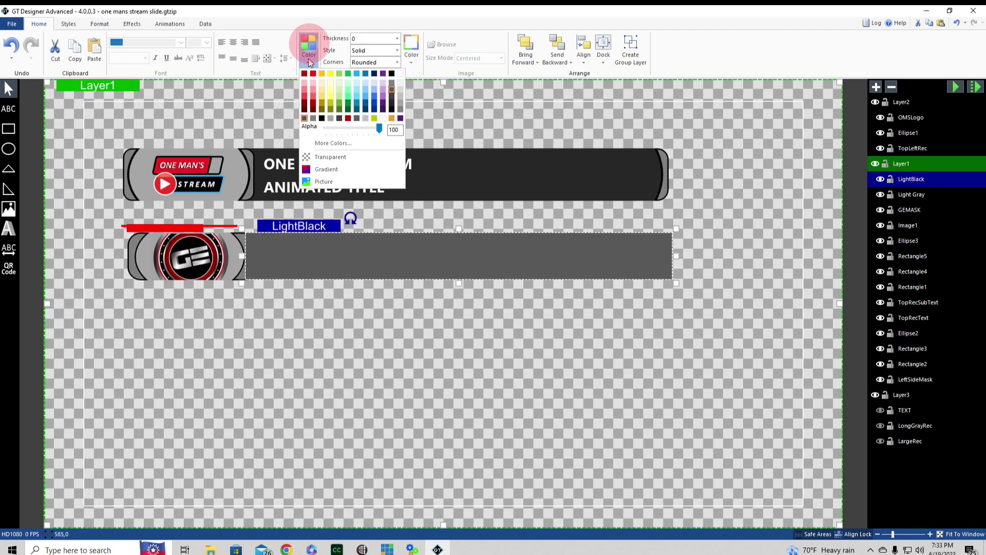
click(392, 106)
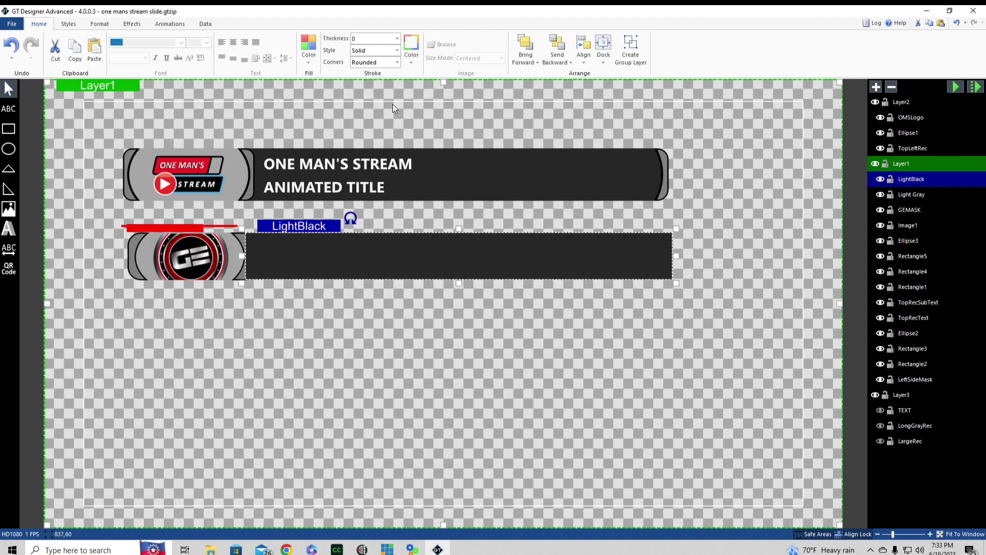
drag(676, 255, 661, 255)
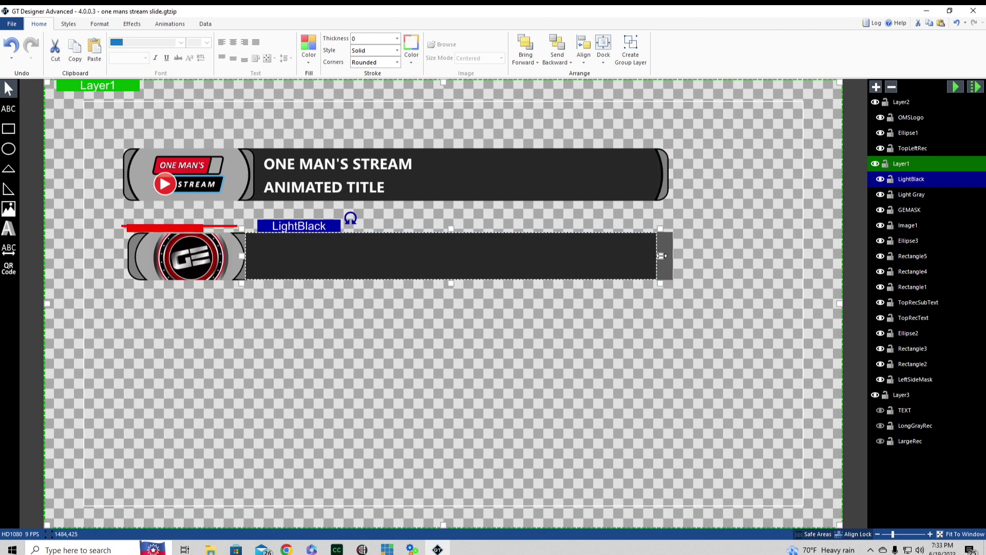
click(562, 351)
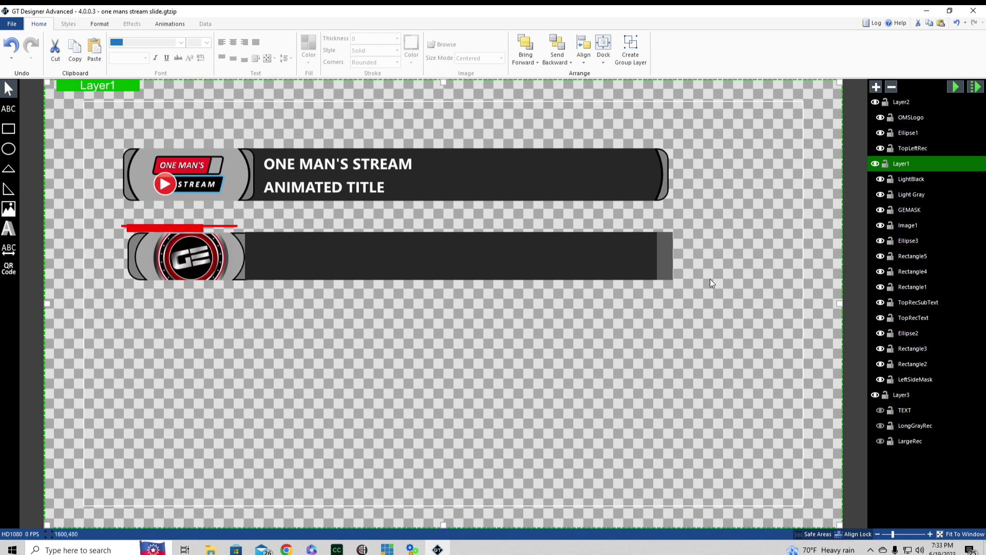
Round the Light Gray rectangle's corners with an X and Y radius of 30.
click(669, 245)
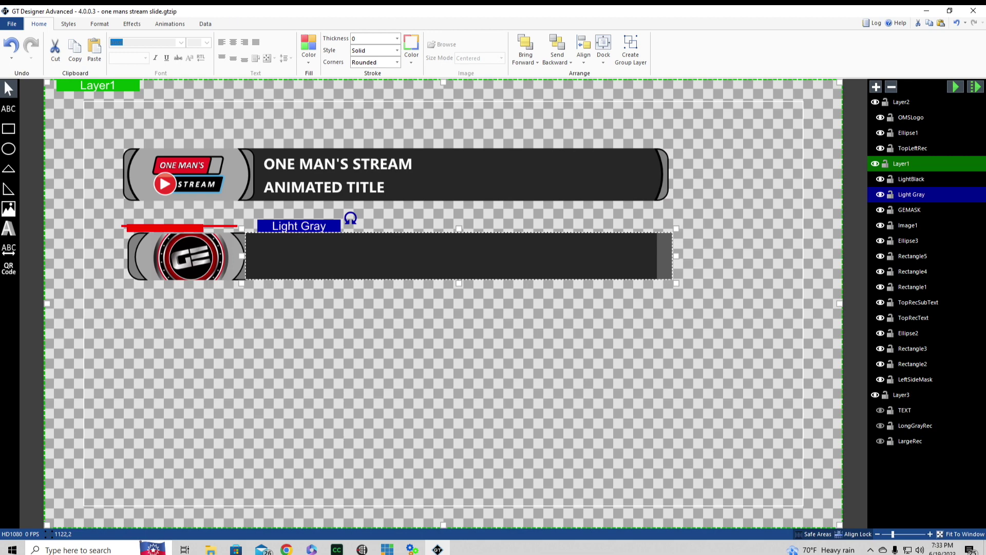
click(105, 25)
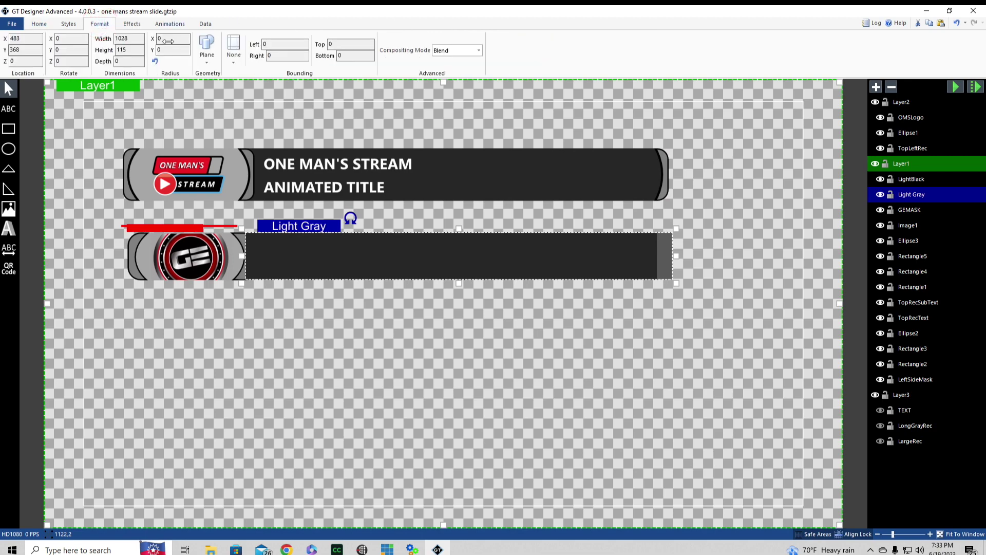
text(30)
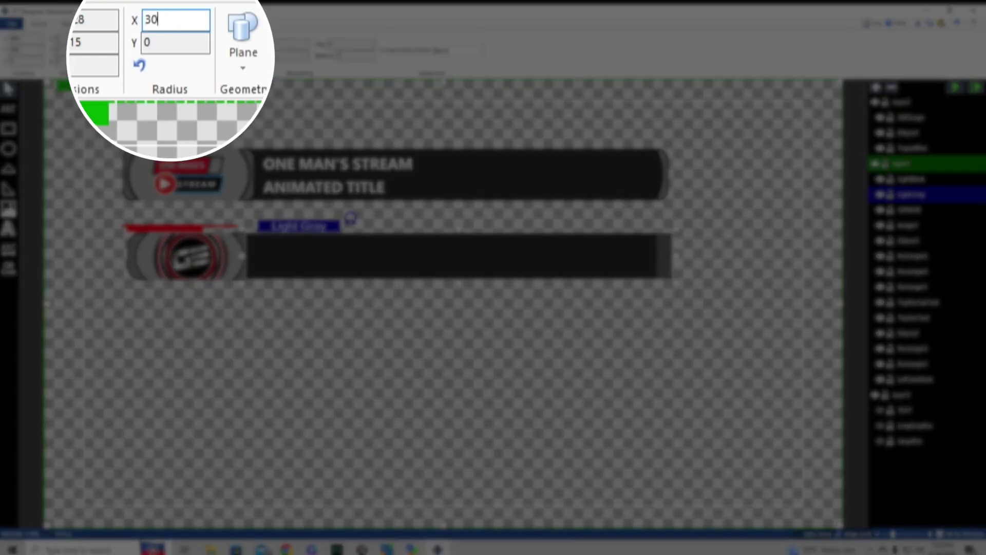
click(151, 41)
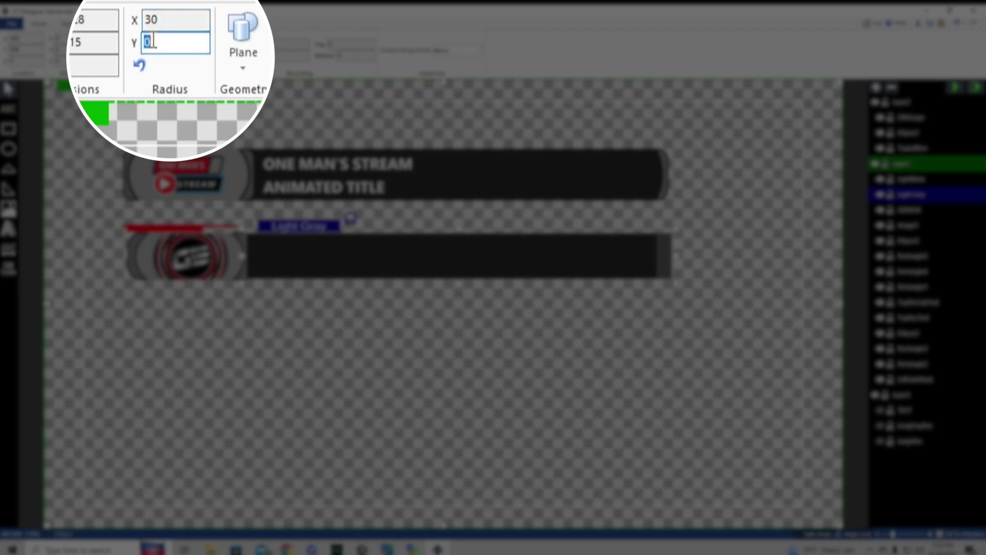
text(30)
Give the Light Gray rectangle a black outline with a thickness of 3 and deselect it.
click(39, 24)
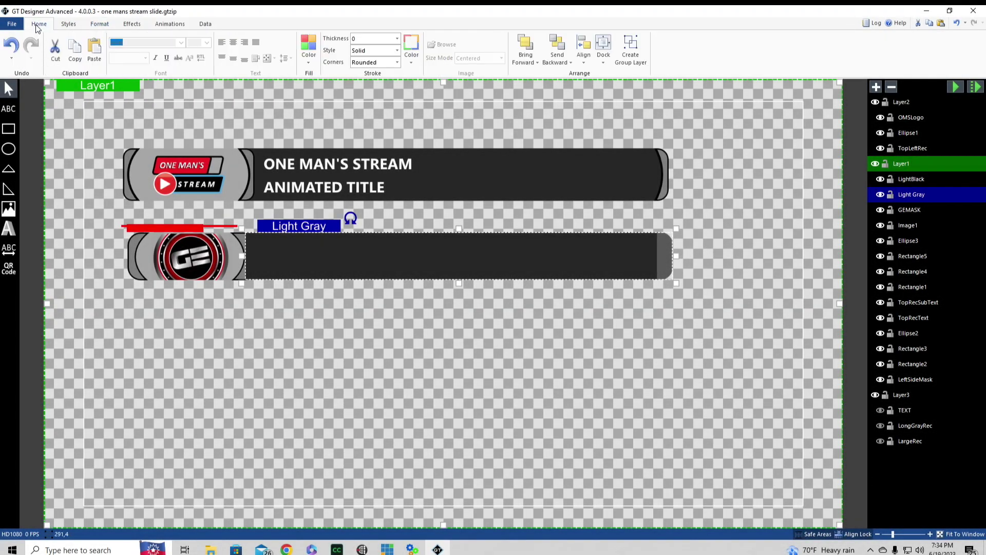
click(409, 63)
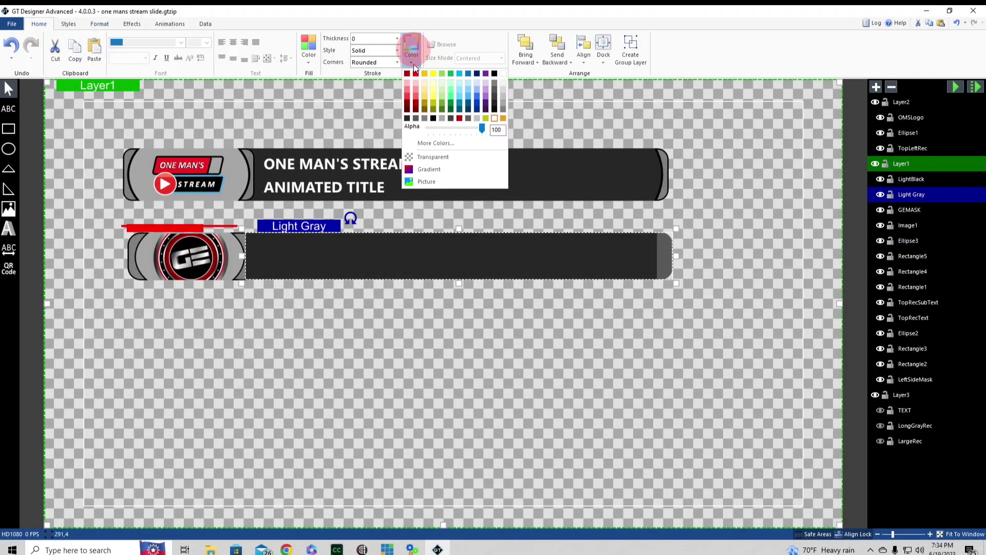
click(494, 72)
click(397, 38)
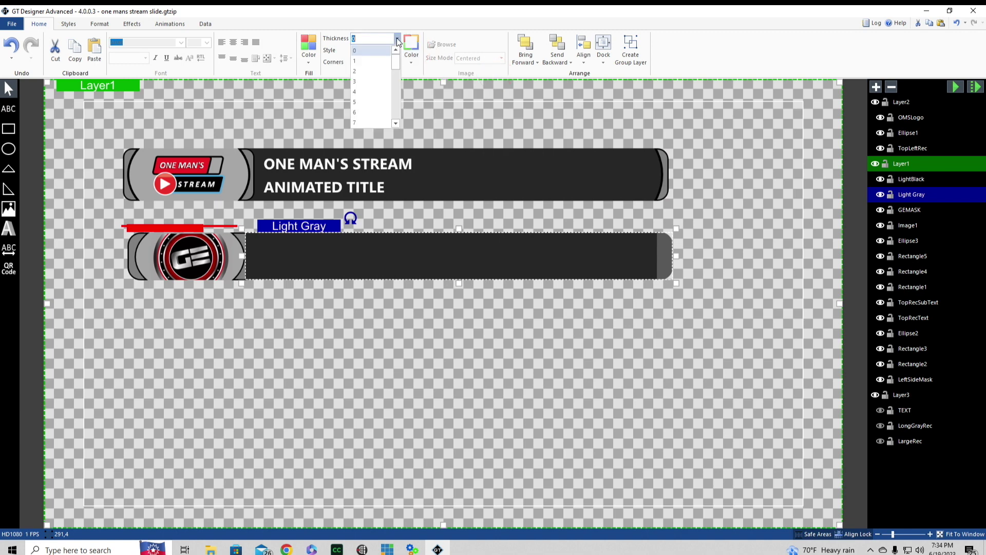
click(368, 81)
click(578, 332)
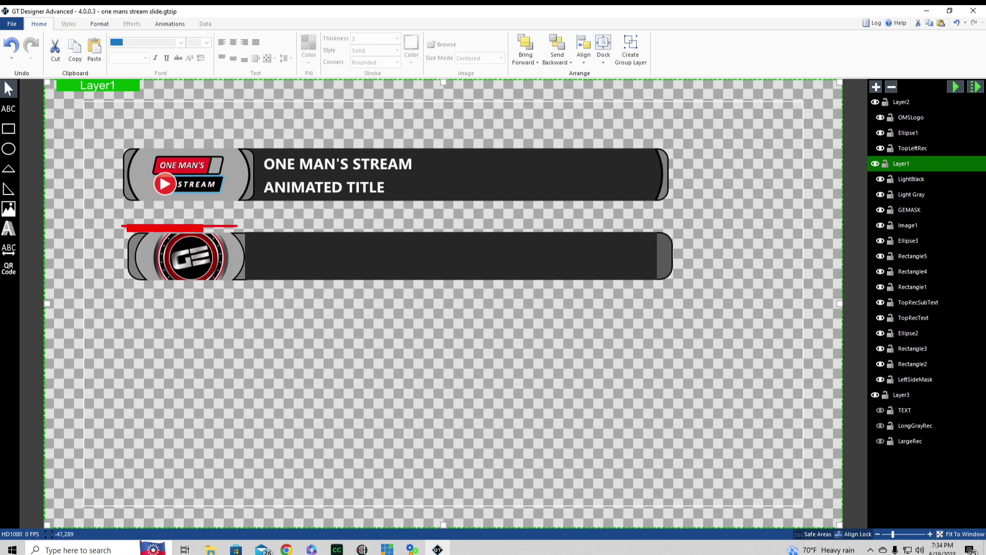
Draw an ellipse over the right end of the lower bar, adjust it to extend slightly above and below the bar, and deselect it.
click(8, 148)
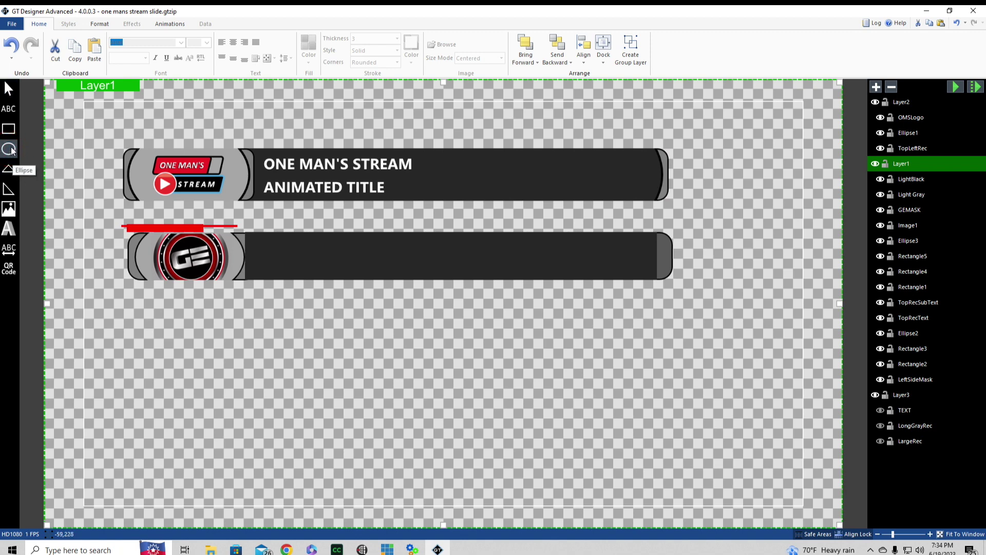
mouse_move(601, 235)
mouse_down()
mouse_move(652, 255)
mouse_move(667, 290)
mouse_up()
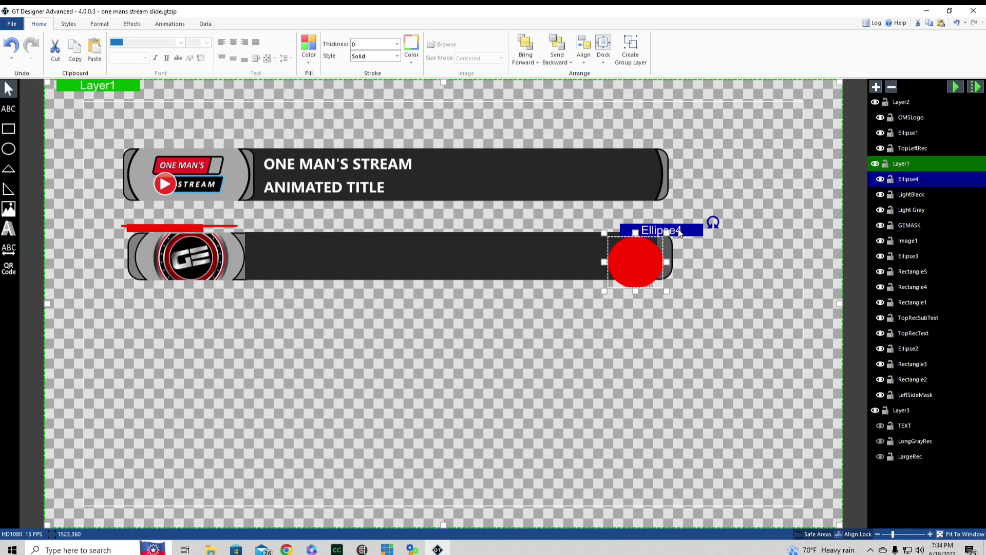
drag(640, 236, 645, 230)
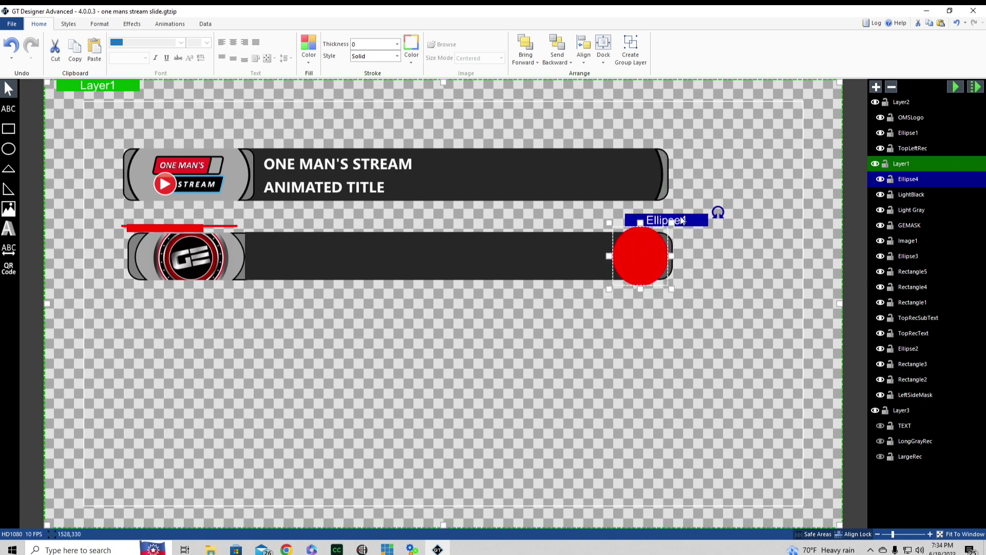
click(683, 320)
Set the opacity of the red ellipse at the bar's right end to 1.
click(644, 250)
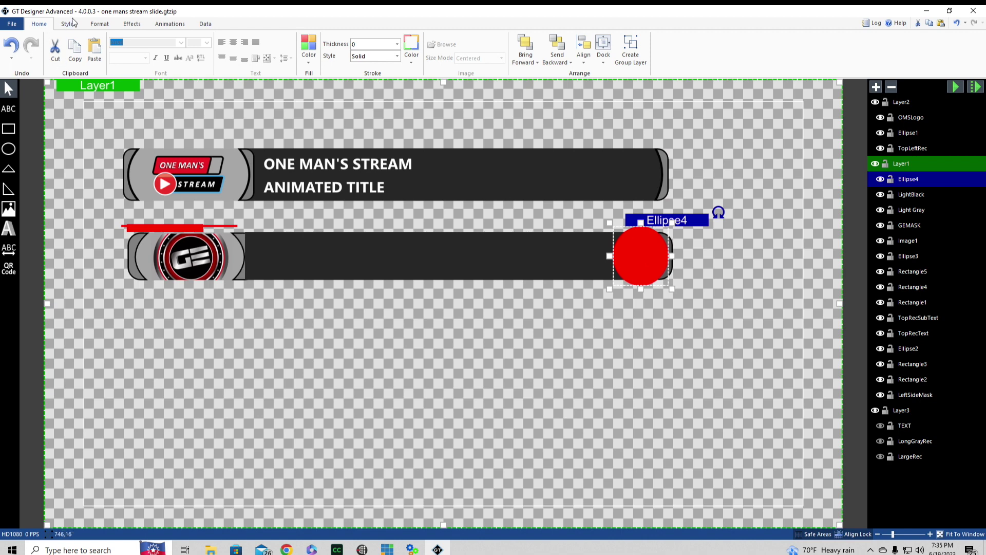
click(132, 23)
double_click(89, 50)
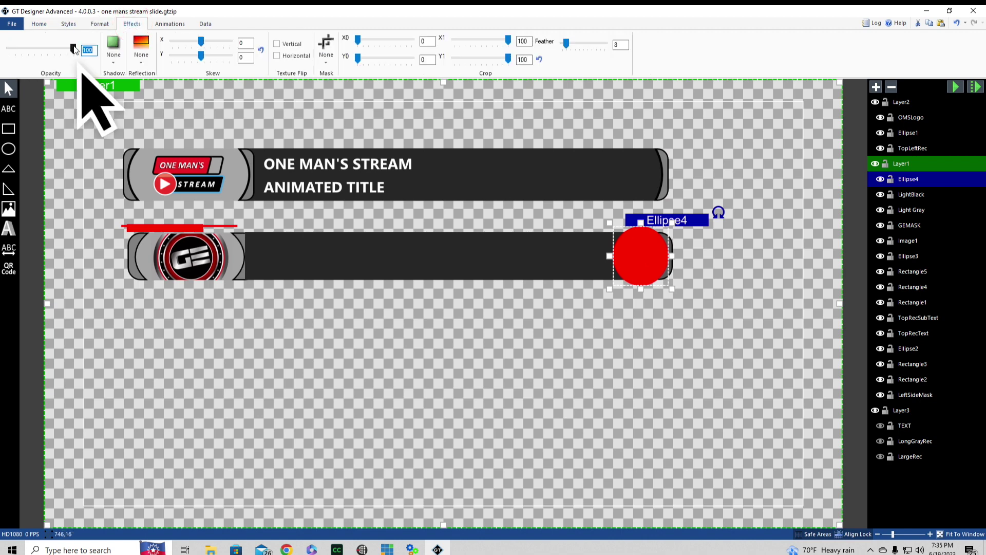
text(1)
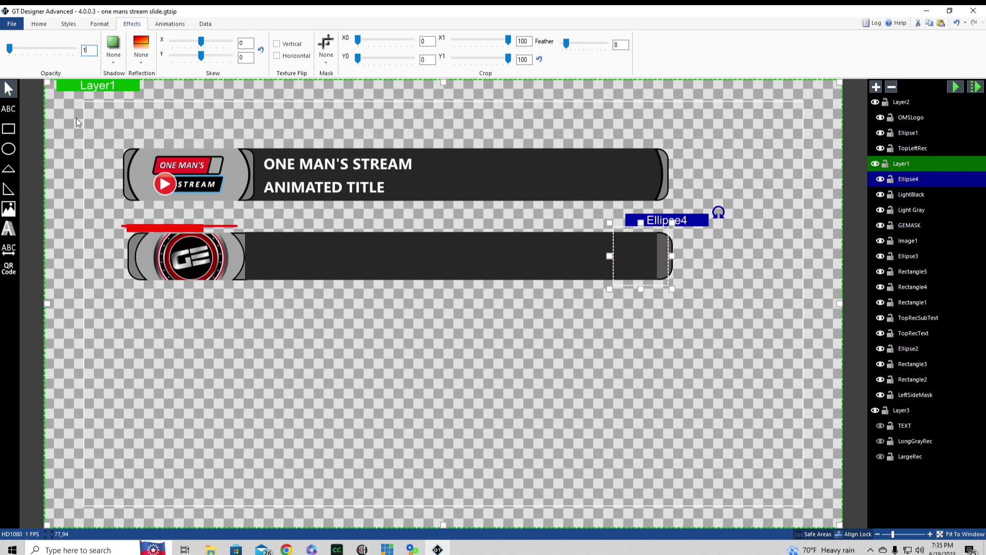
Give the right-end ellipse a black outline with a thickness of 3 and an opaque near-black fill, and deselect it.
click(49, 26)
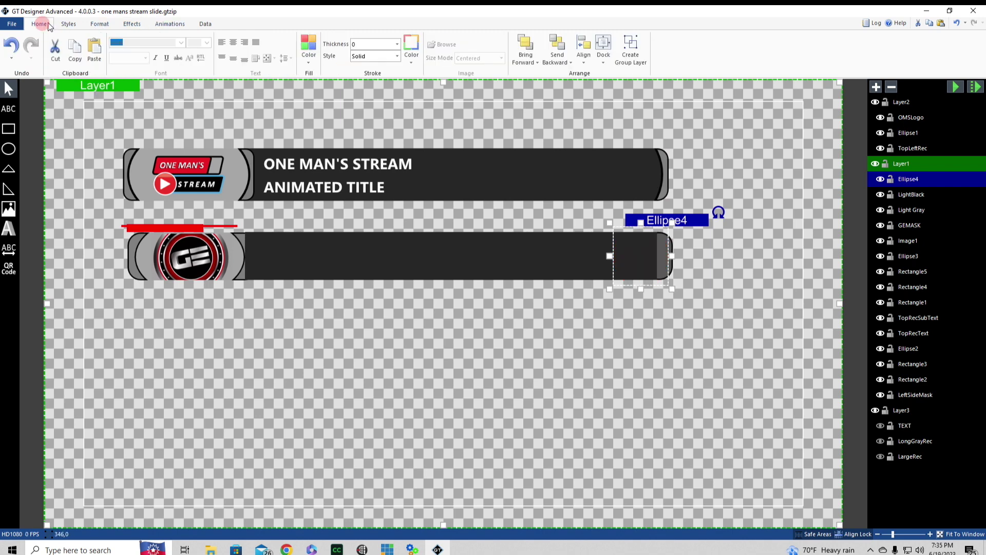
click(411, 62)
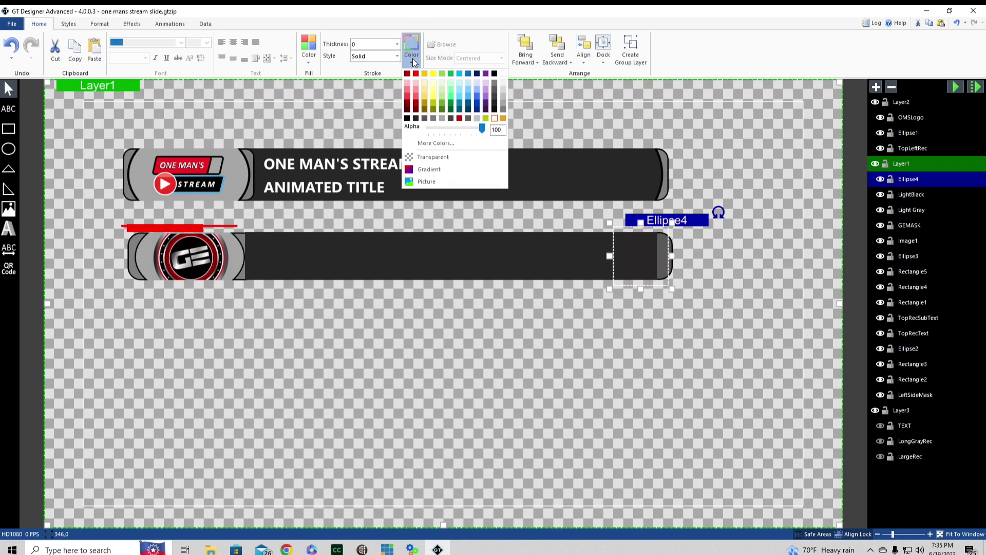
click(493, 75)
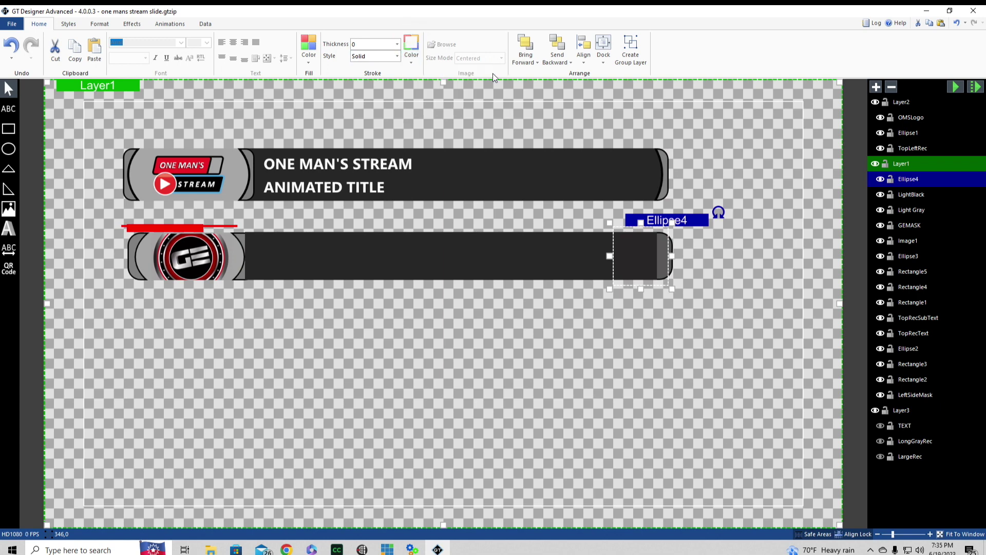
key(Escape)
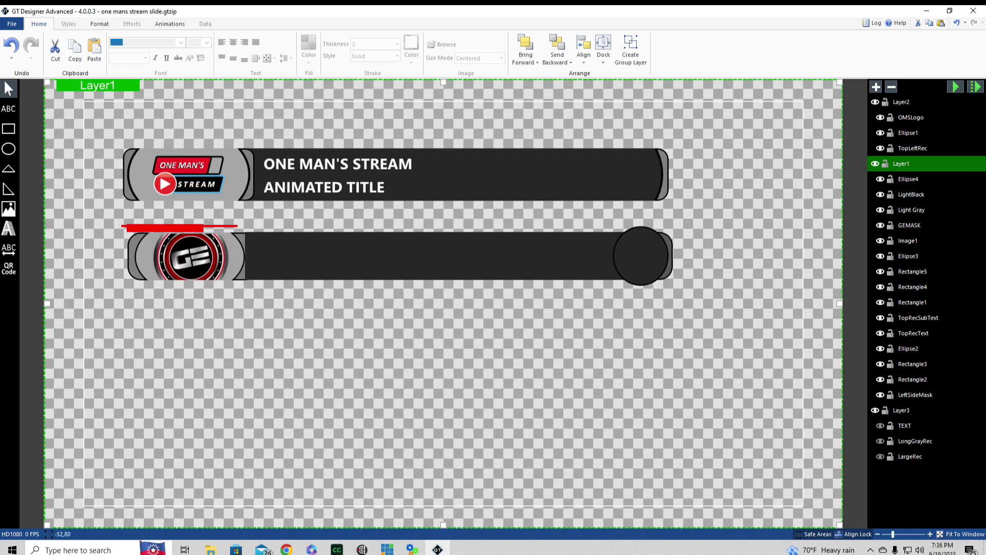
Draw a narrow vertical rectangle over the ellipse's right edge, spanning the bar's height, and set its opacity to 1.
click(9, 129)
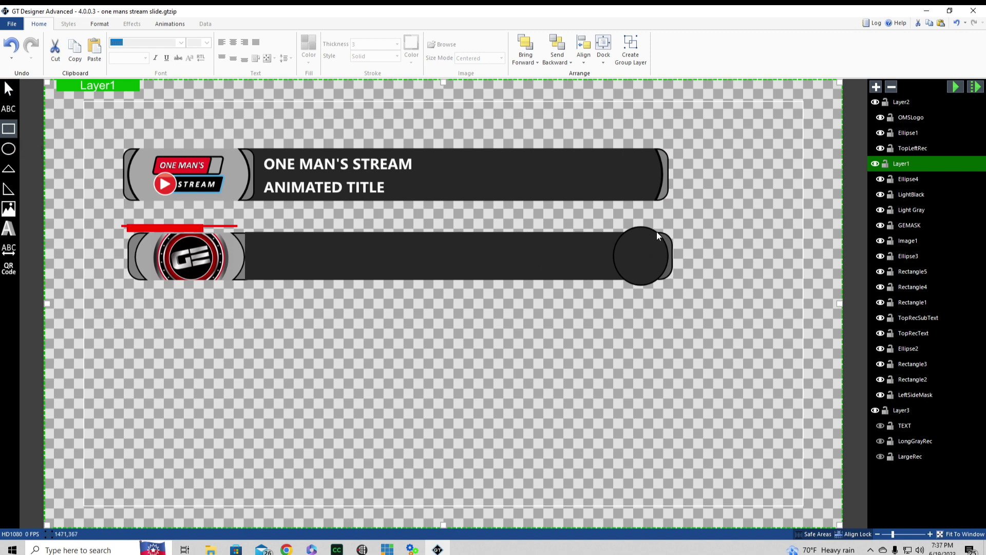
drag(655, 232, 668, 282)
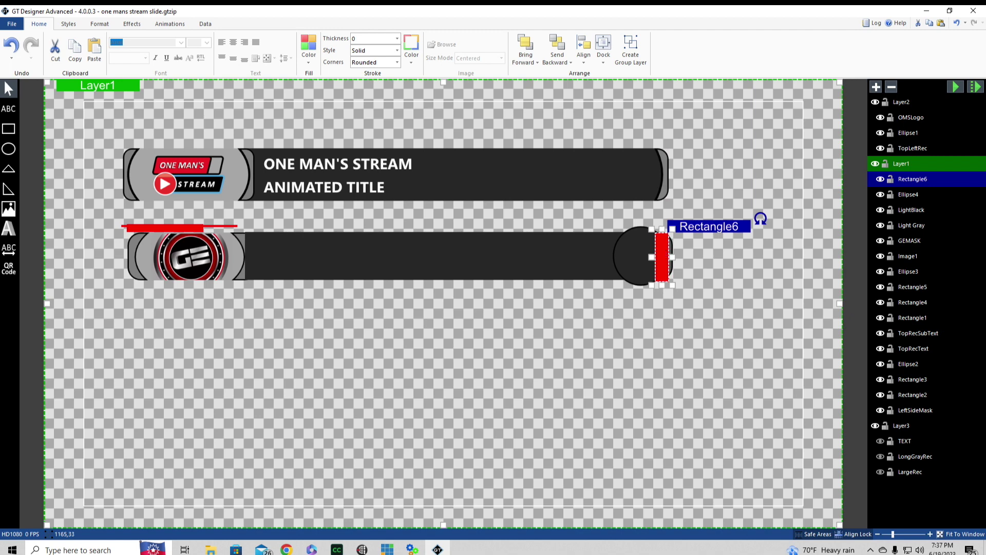
click(134, 25)
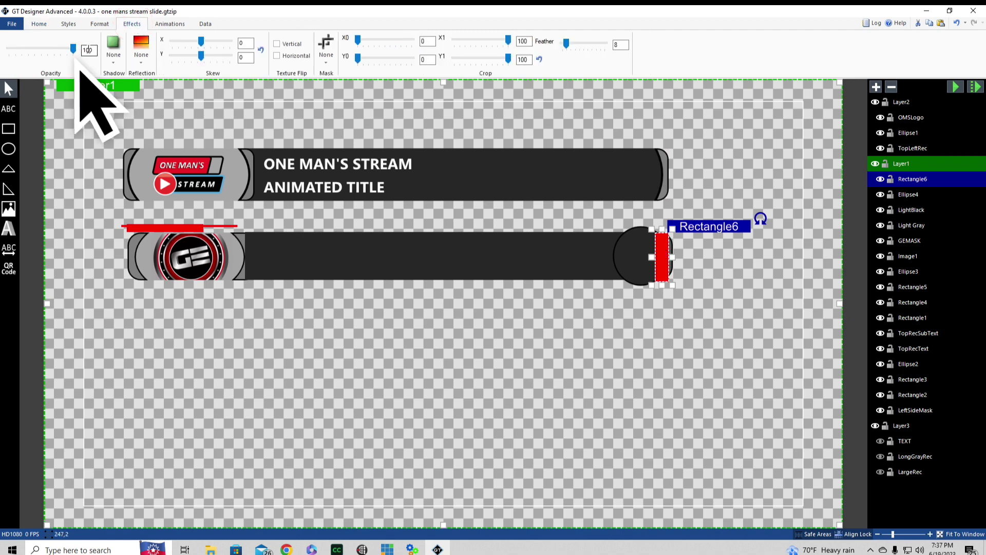
double_click(95, 50)
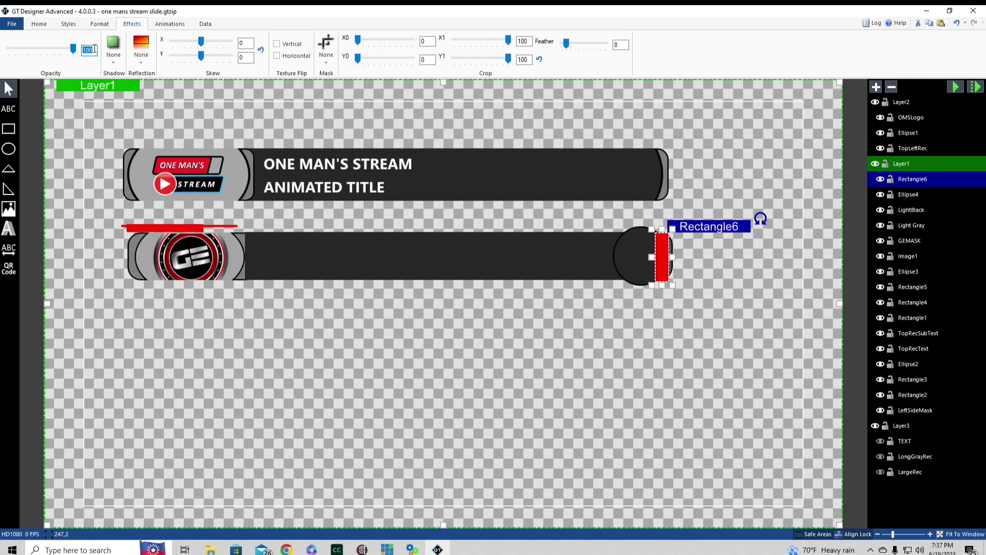
text(1)
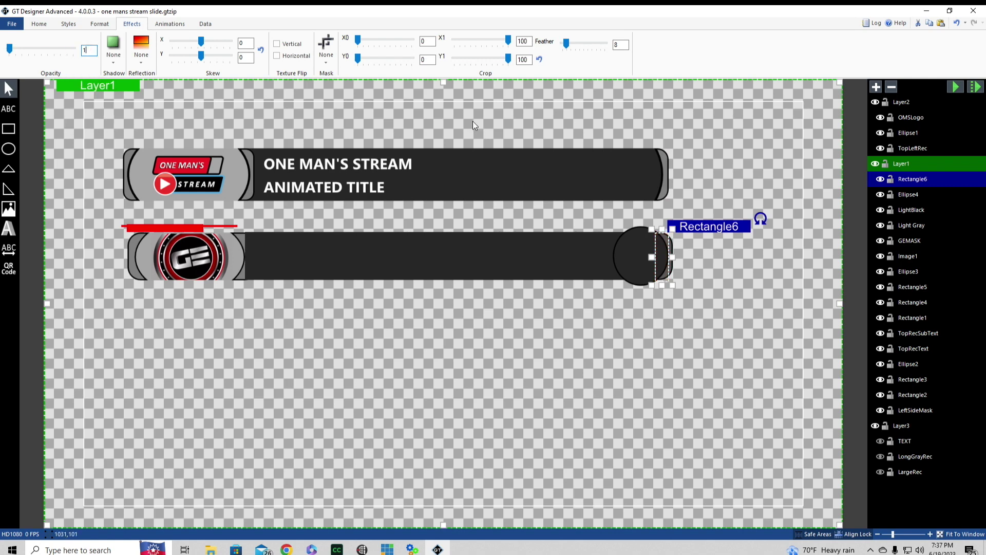
Rename the narrow transparent rectangle as RightMask and deselect it.
double_click(929, 178)
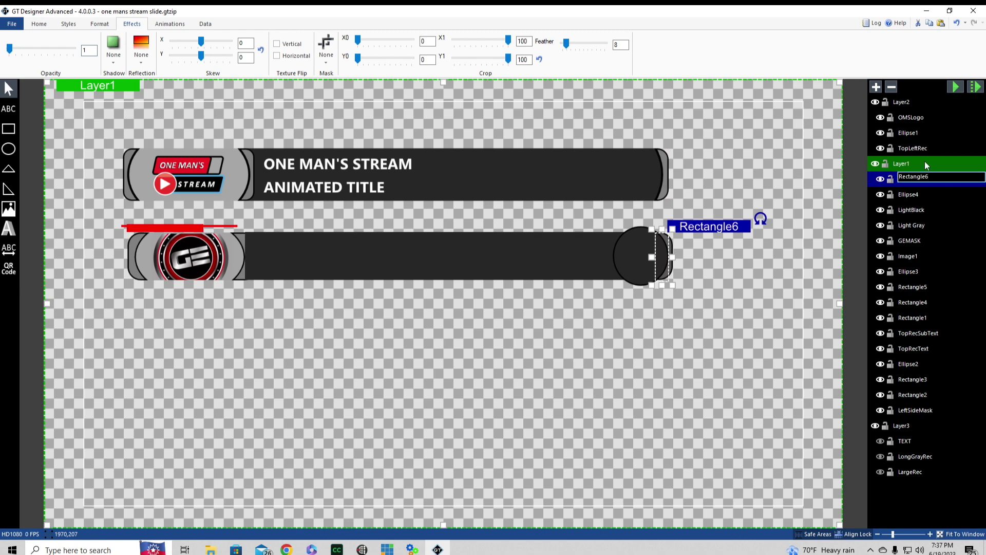
text(RightMask)
click(675, 339)
Mask the near-black ellipse at the lower bar's right end with RightMask and deselect it.
click(652, 260)
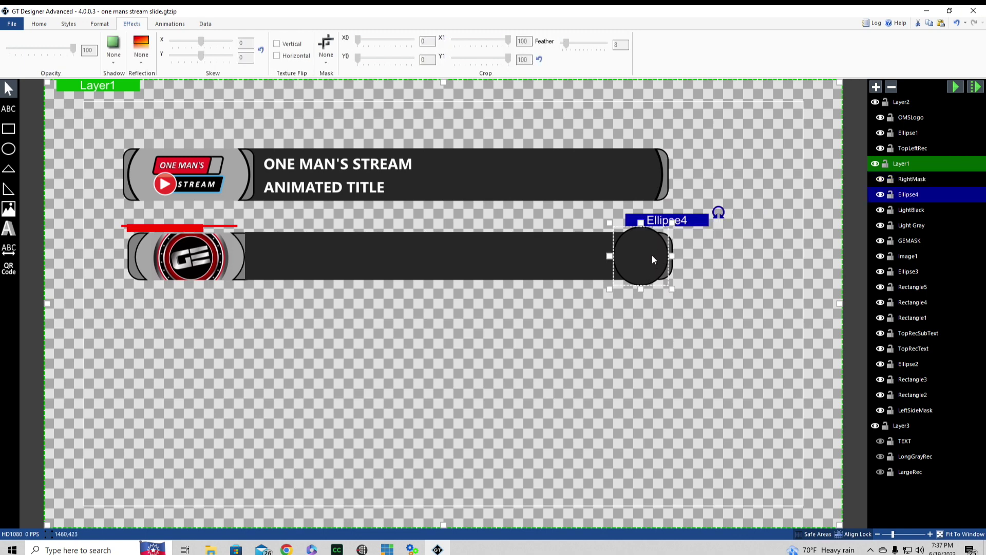
click(326, 63)
click(352, 260)
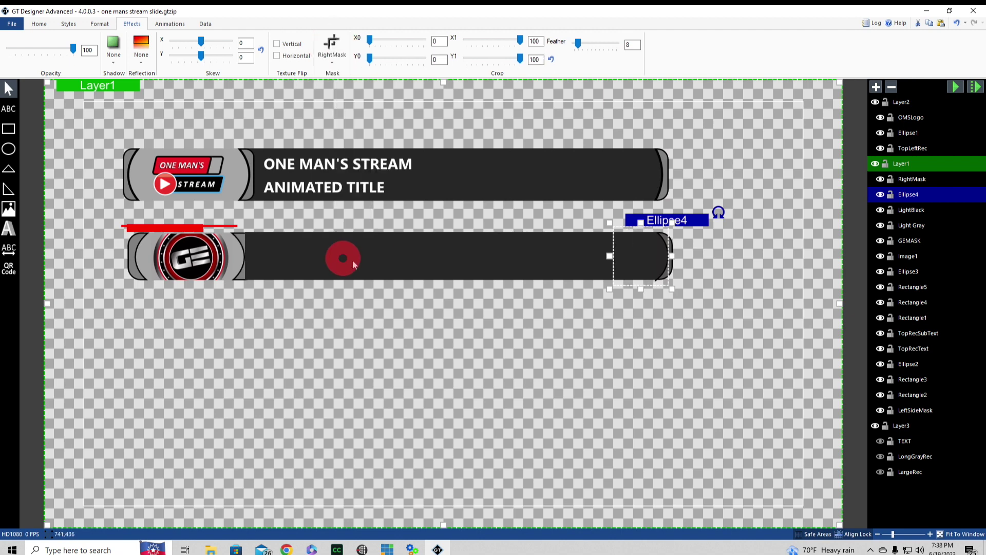
click(746, 408)
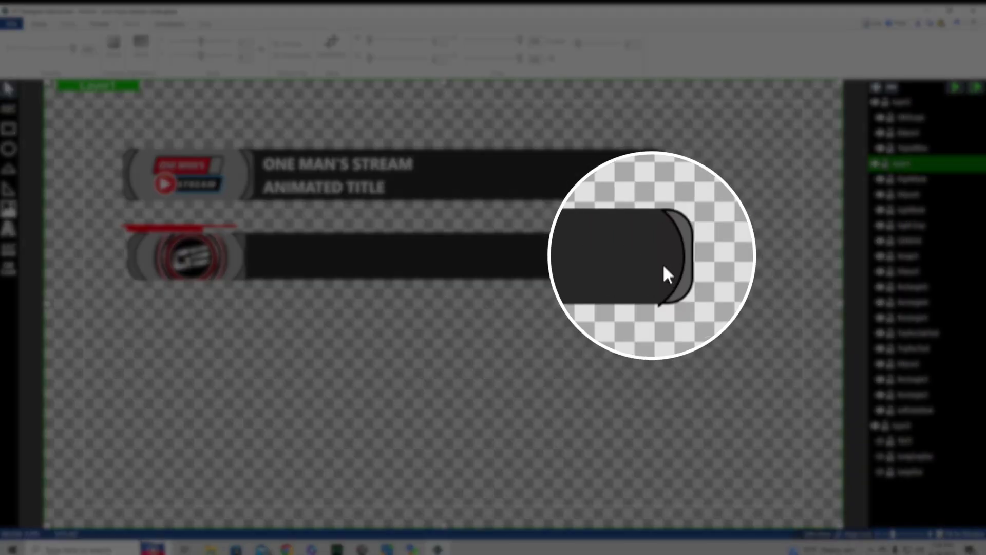
Adjust RightMask's bottom edge so the masked ellipse ends flush with the lower bar's bottom edge, and deselect it.
click(656, 262)
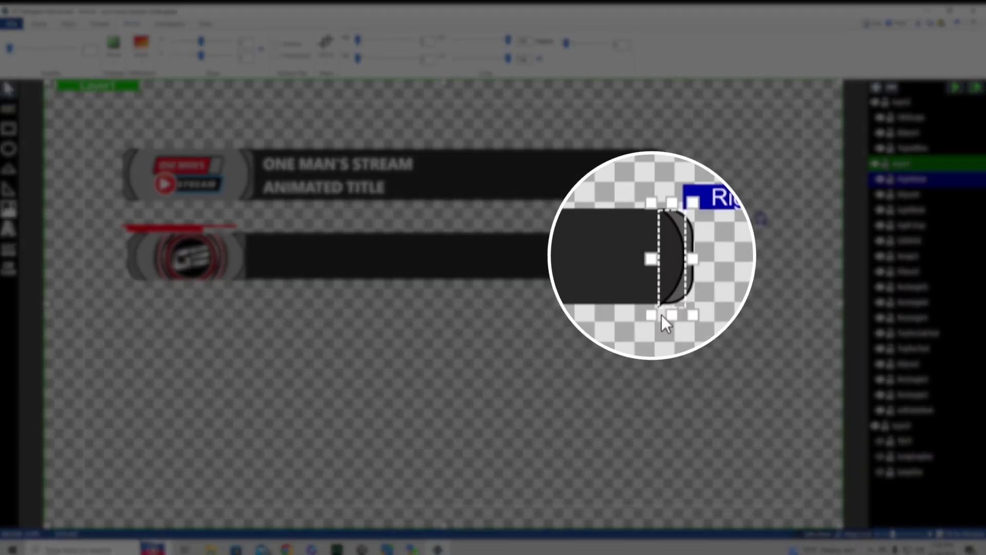
drag(670, 316, 670, 314)
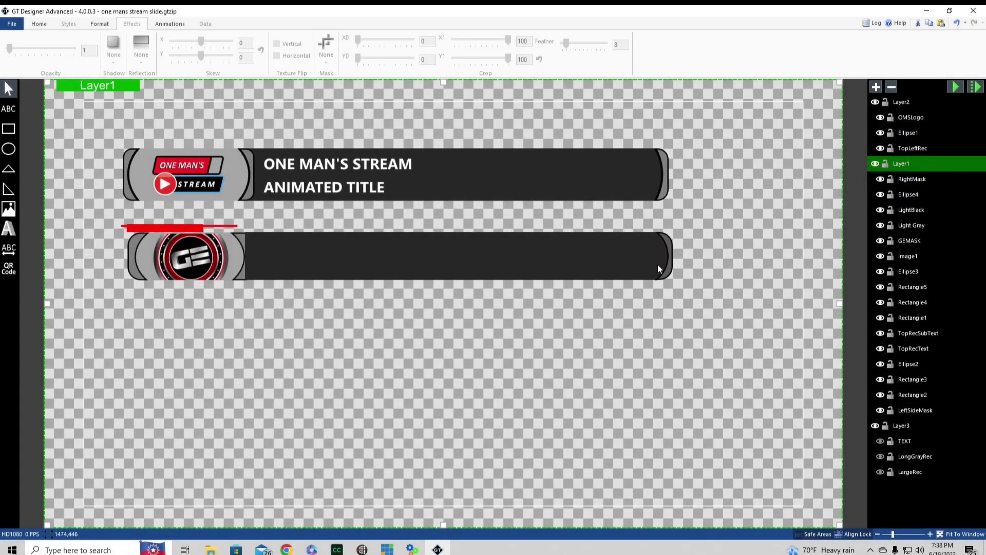
click(657, 264)
drag(664, 284, 663, 284)
click(646, 298)
click(664, 260)
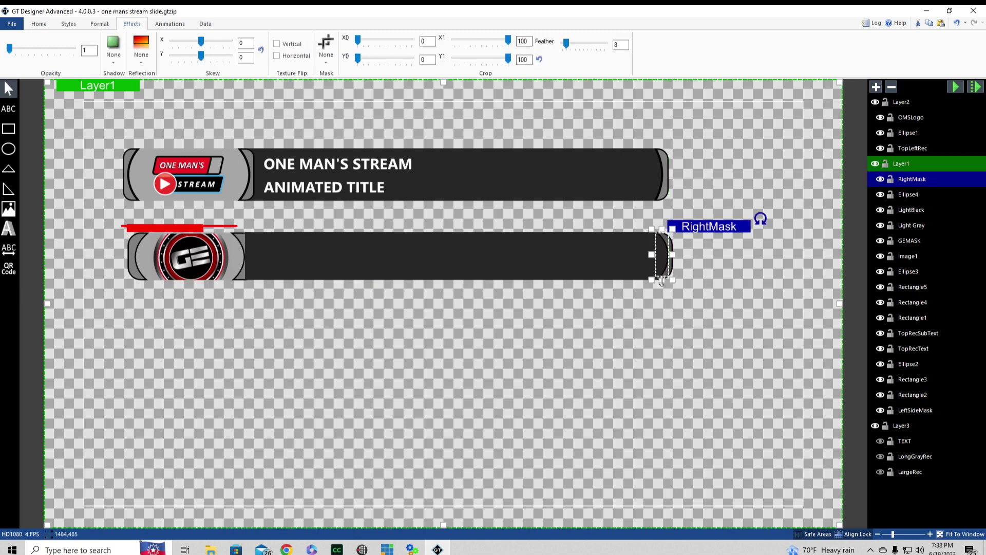
drag(662, 281, 662, 283)
click(645, 303)
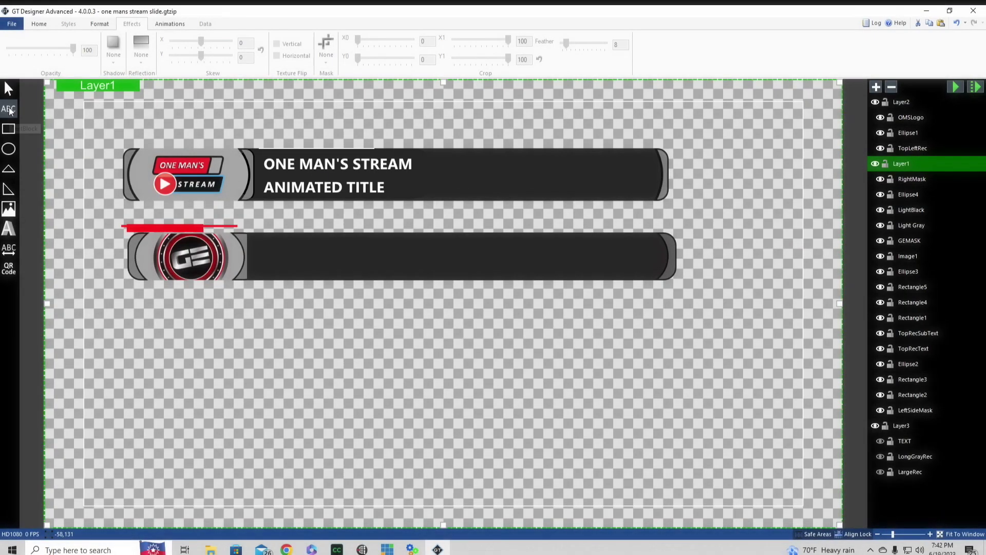
Draw a text block in the upper half of the lower dark bar beside the GE badge and center its text horizontally and vertically.
click(9, 109)
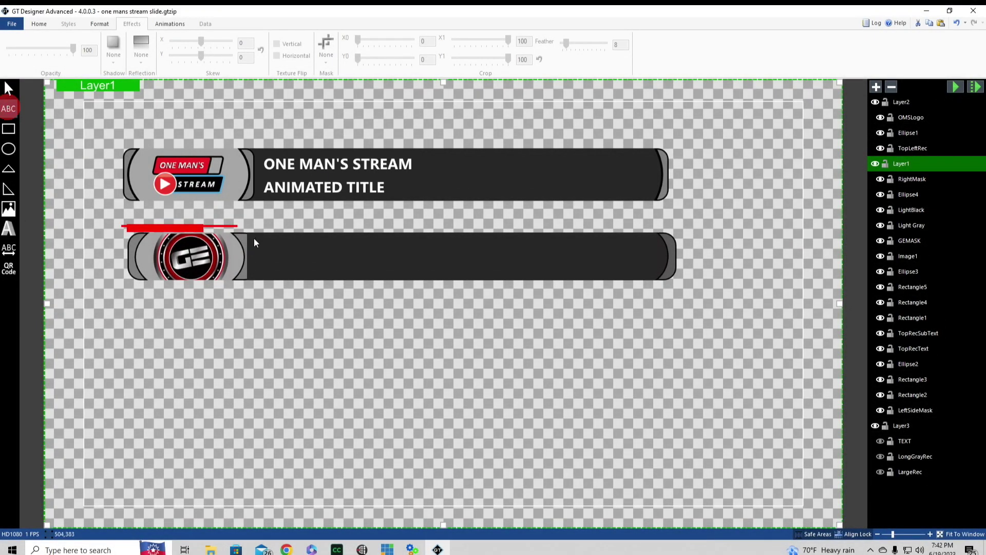
drag(255, 238, 419, 258)
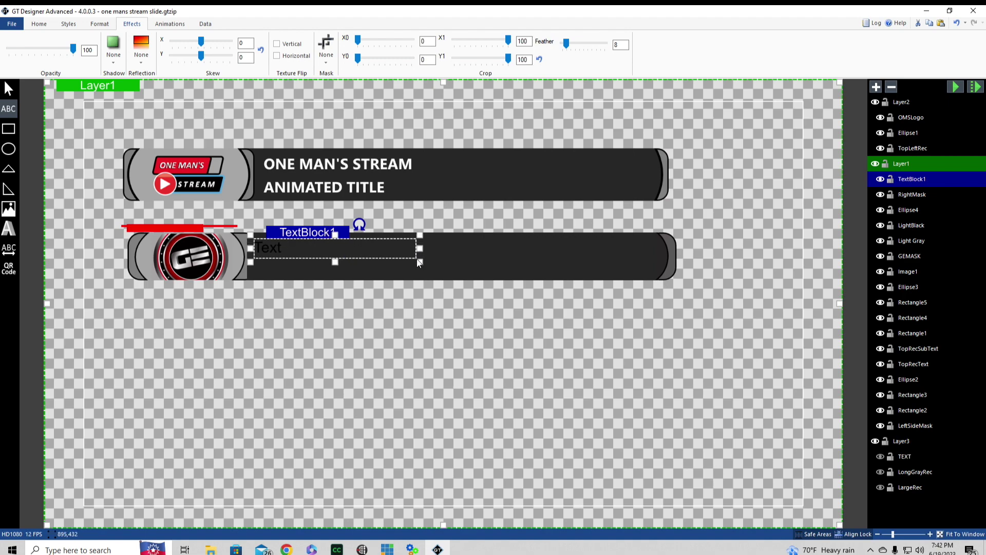
click(39, 23)
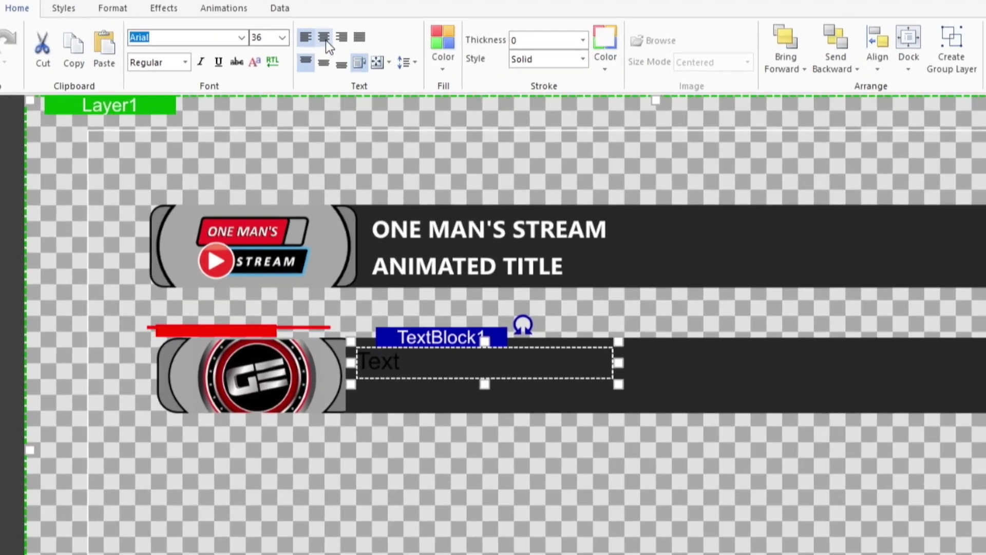
click(265, 40)
click(350, 66)
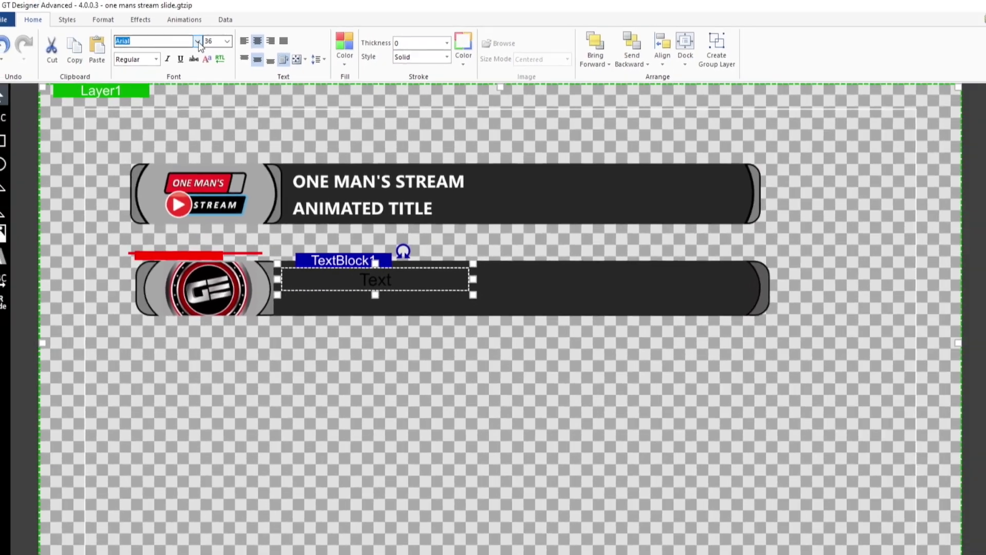
Set the new text block's font to Bebas Neue with a white fill.
click(199, 42)
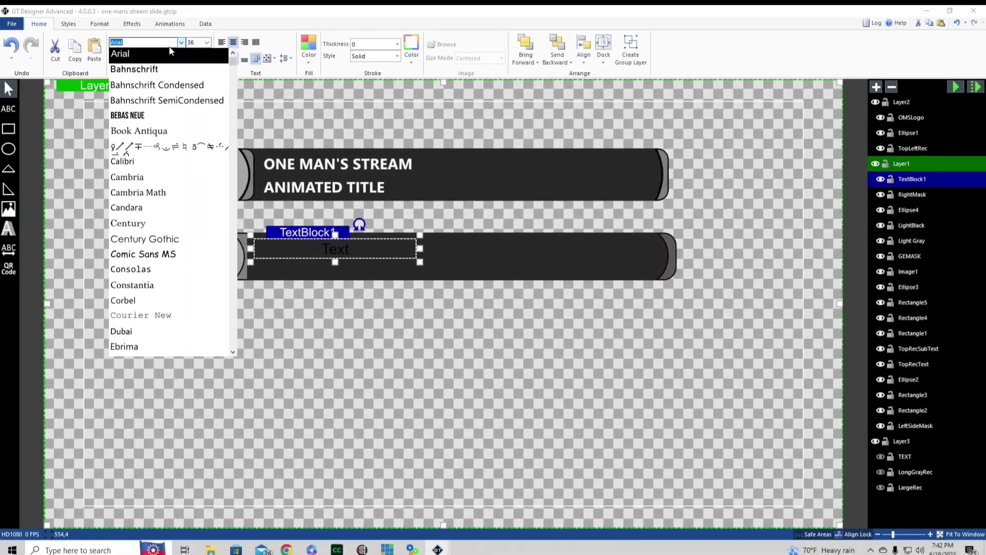
click(123, 114)
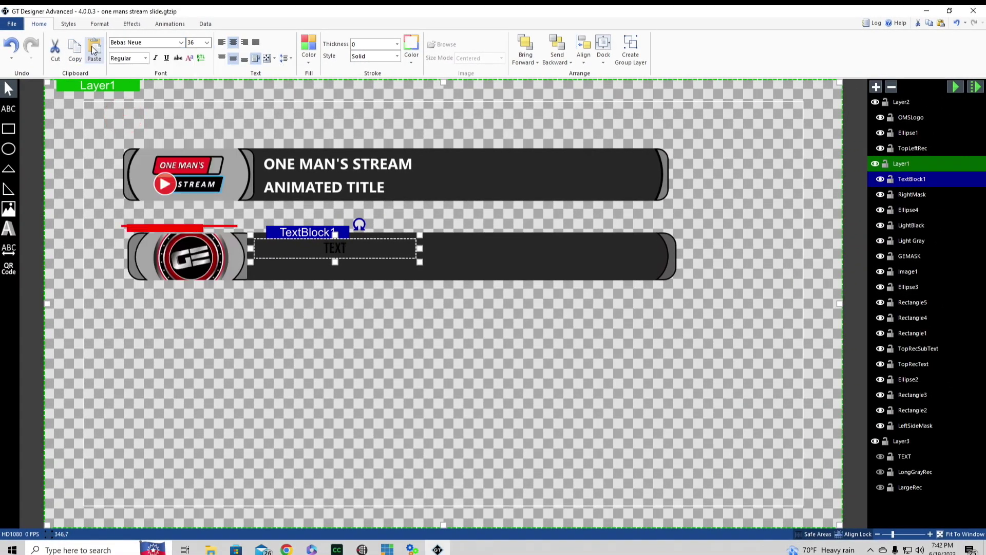
click(309, 56)
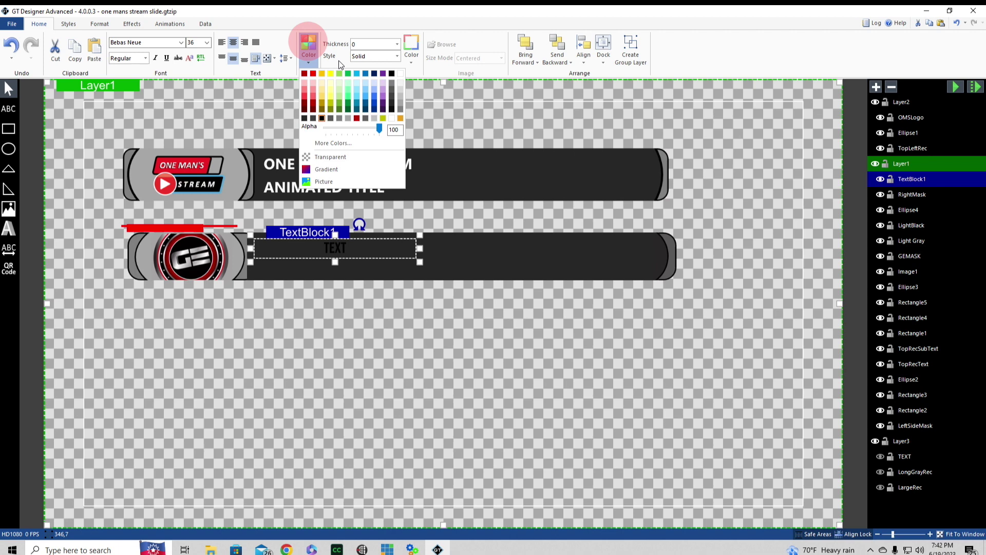
click(400, 73)
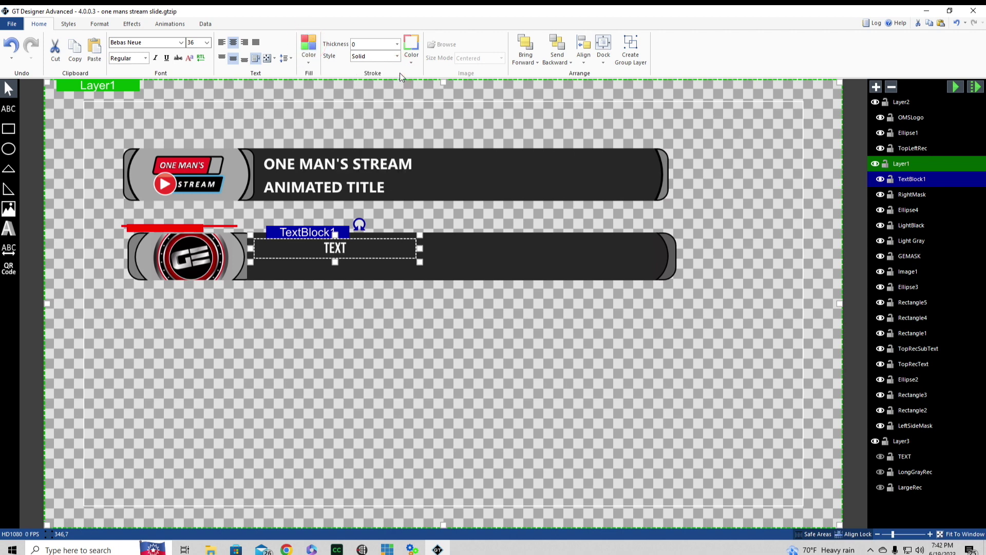
Set the text block's font size to 48 and its weight to ExtraBold, and deselect it.
click(207, 43)
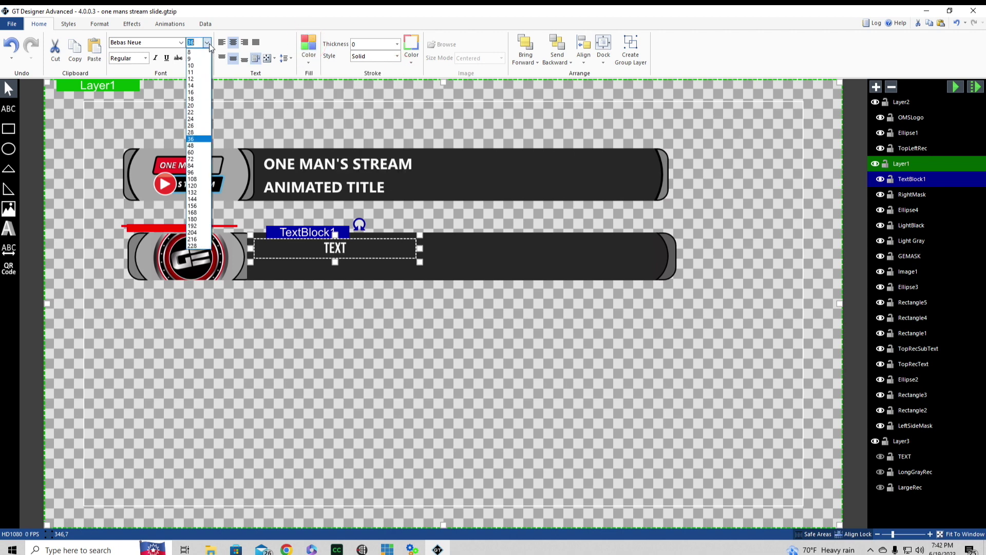
click(194, 153)
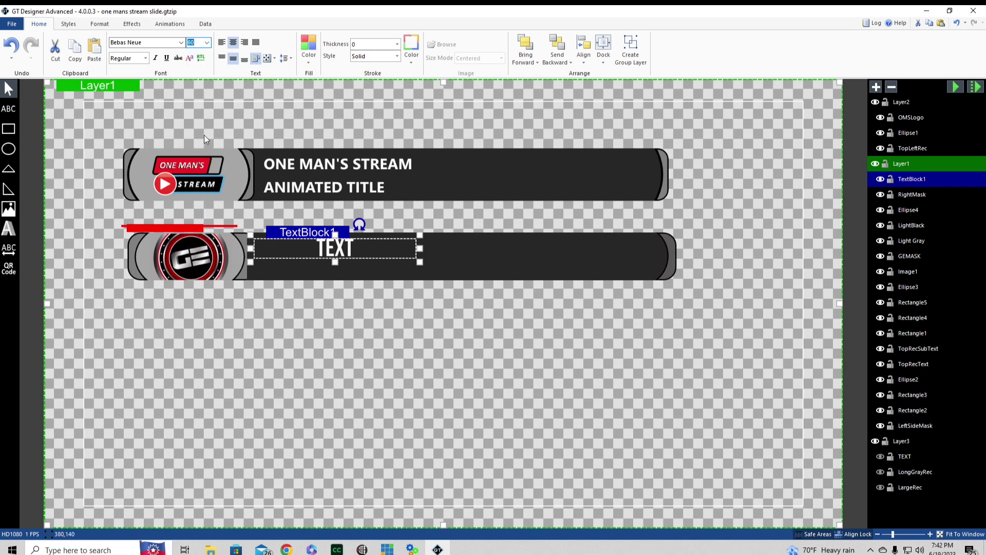
click(207, 43)
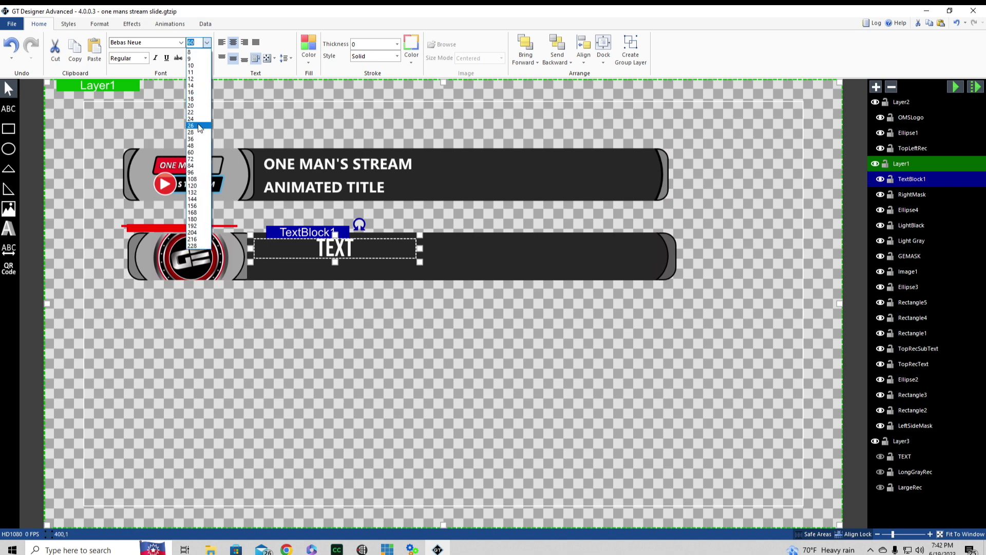
click(191, 145)
click(145, 58)
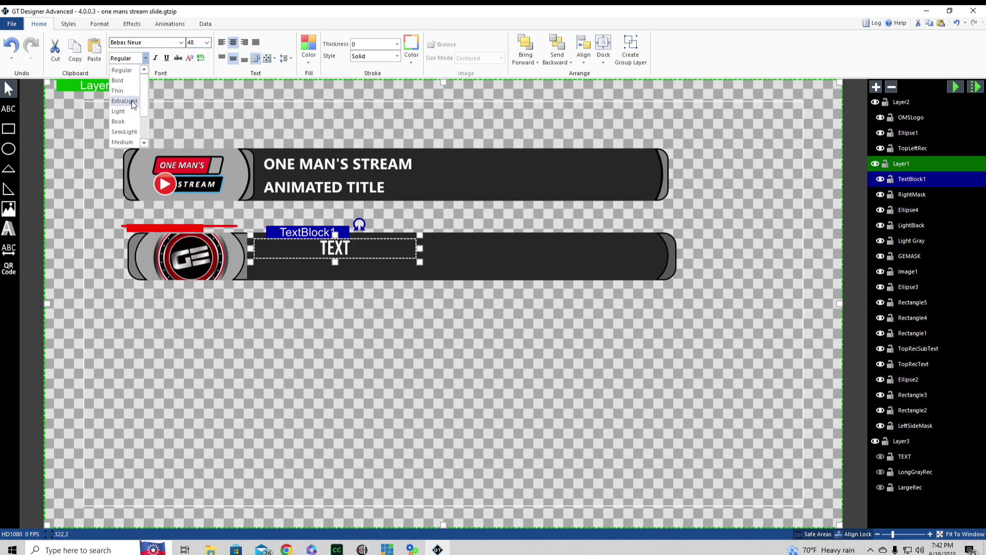
scroll(128, 134, down, 2)
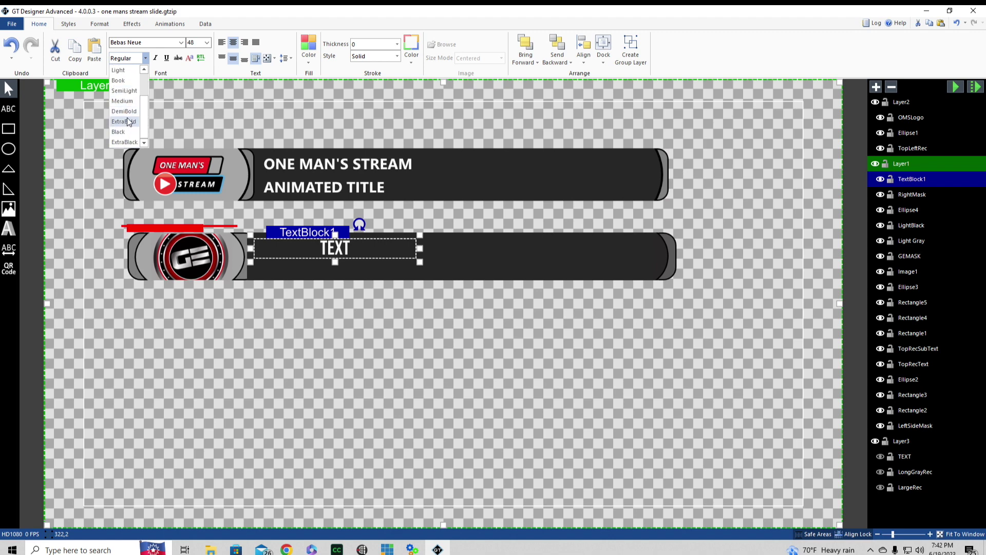
click(128, 121)
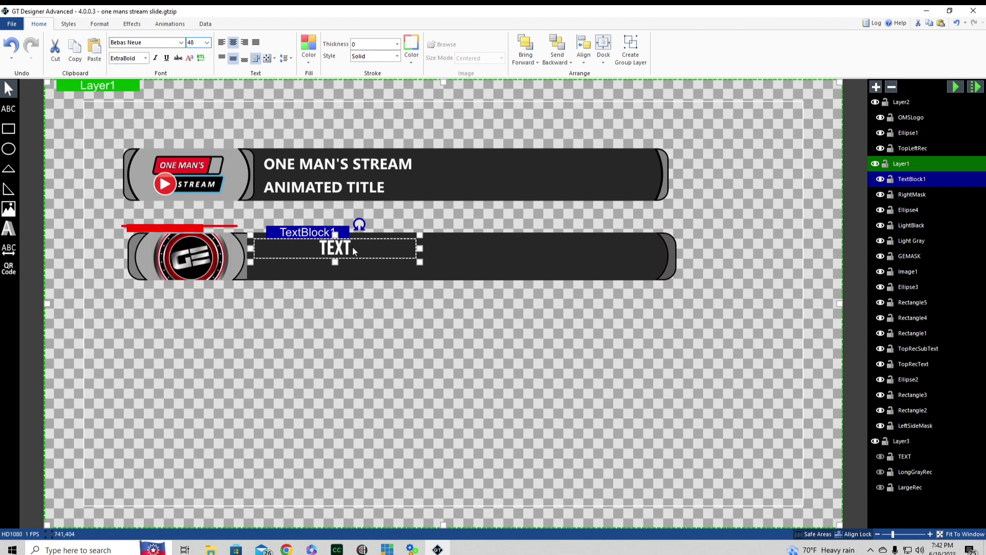
click(359, 312)
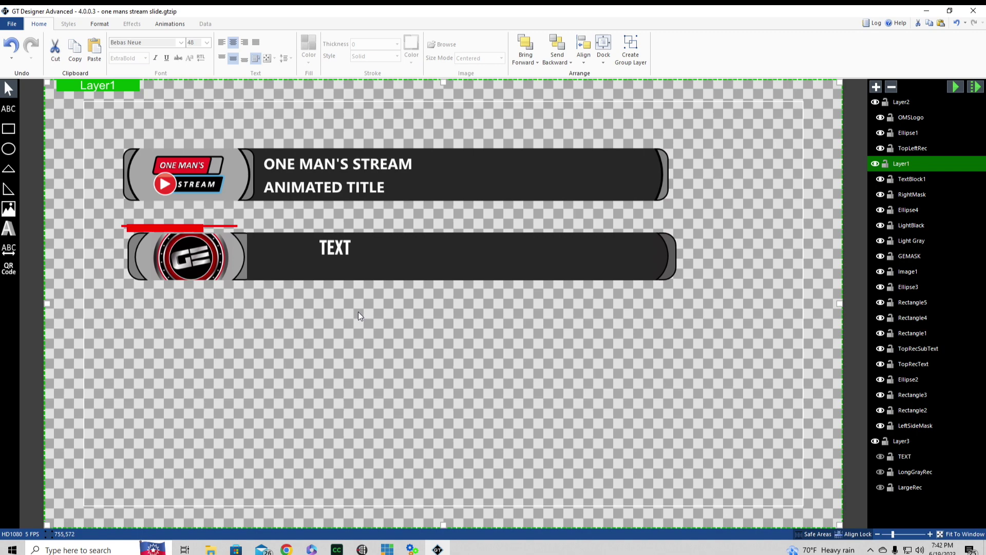
Configure the automatic text sizing of the white text block.
click(342, 252)
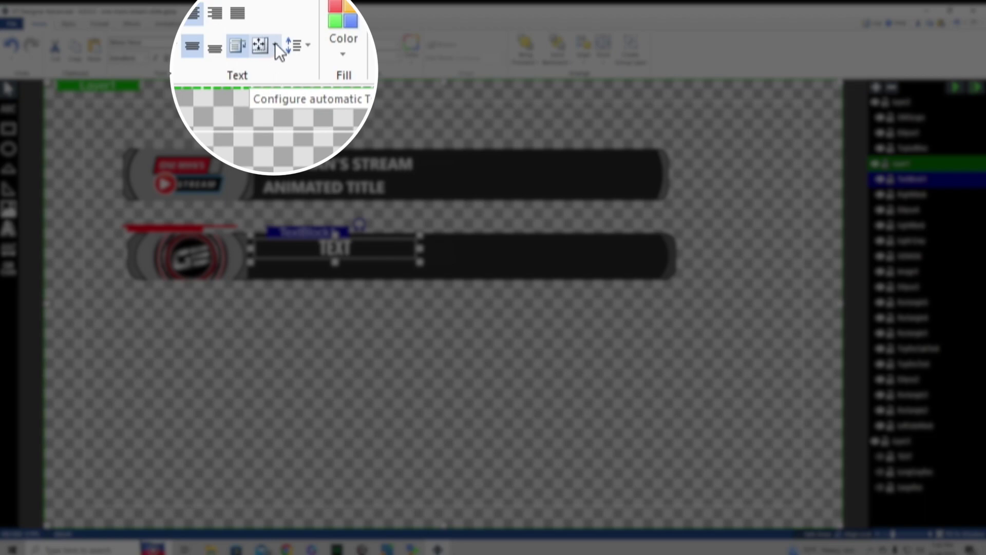
click(273, 44)
click(288, 145)
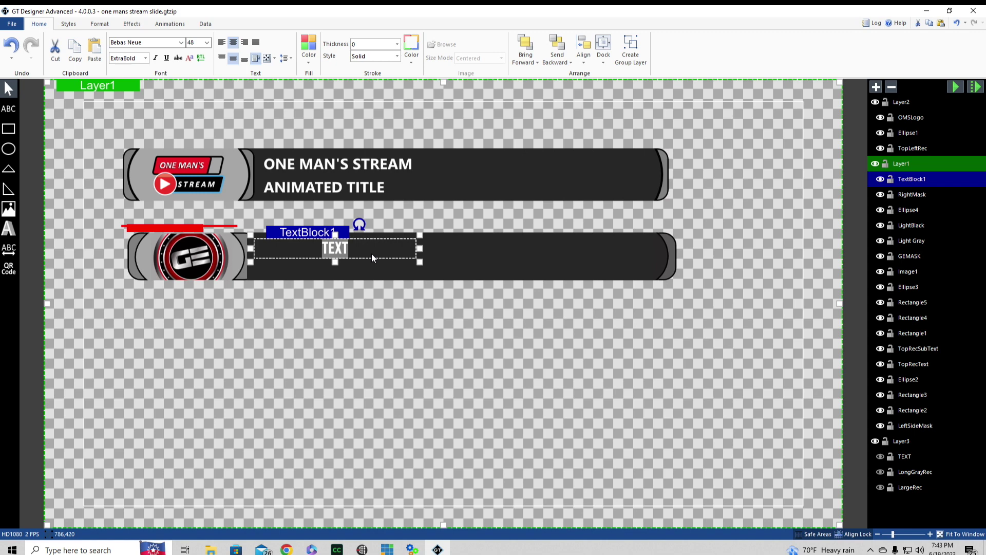
Replace the placeholder text in the text block with ONE MAN'S STREAM.
key(BackSpace)
text(ONE M)
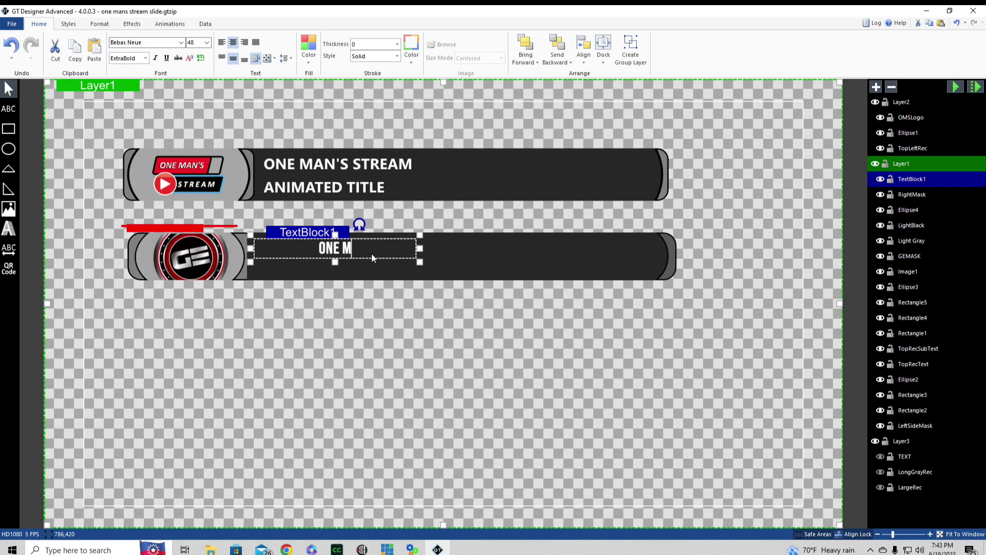
text(AN'S TREAM)
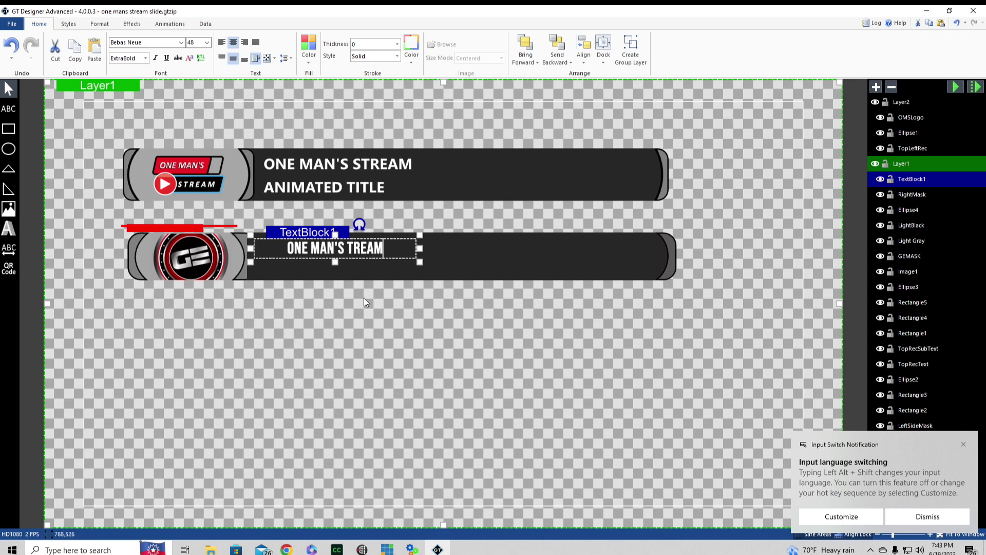
click(349, 249)
text(S)
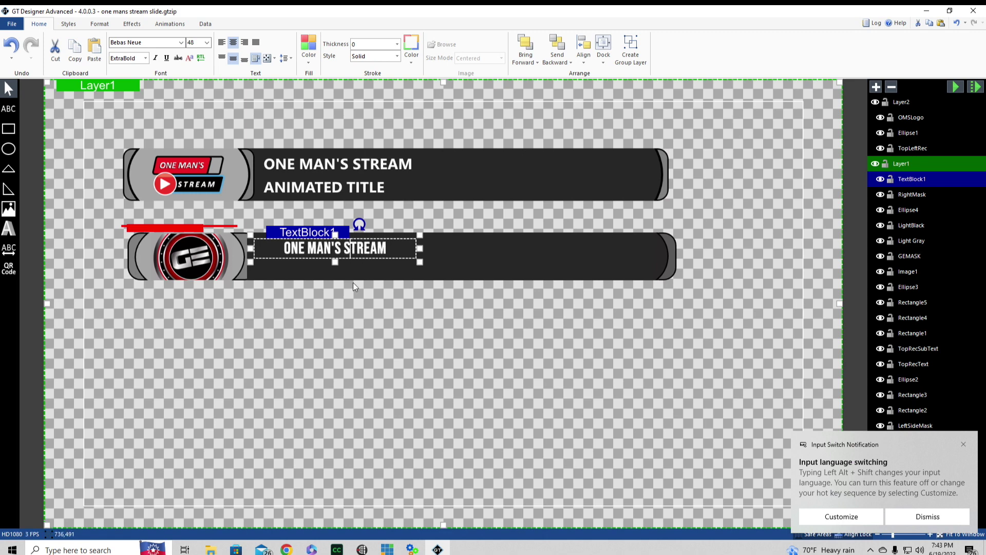
Duplicate the ONE MAN'S STREAM text block and move the copy directly beneath it, within the lower bar.
right_click(324, 231)
click(353, 248)
right_click(315, 235)
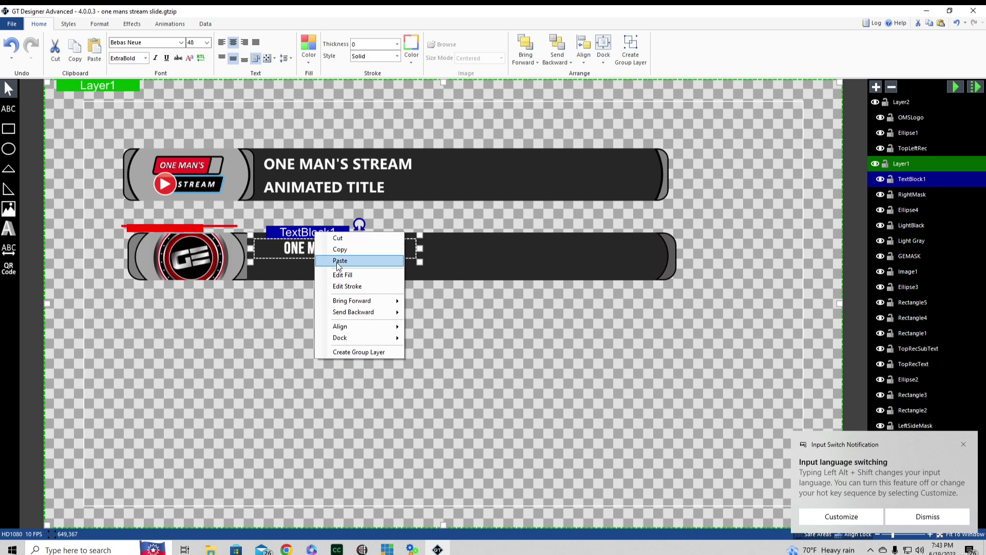
click(337, 260)
key(Down)
key(Down)
key(Down)
key(Down)
key(Down)
key(Down)
key(Down)
key(Down)
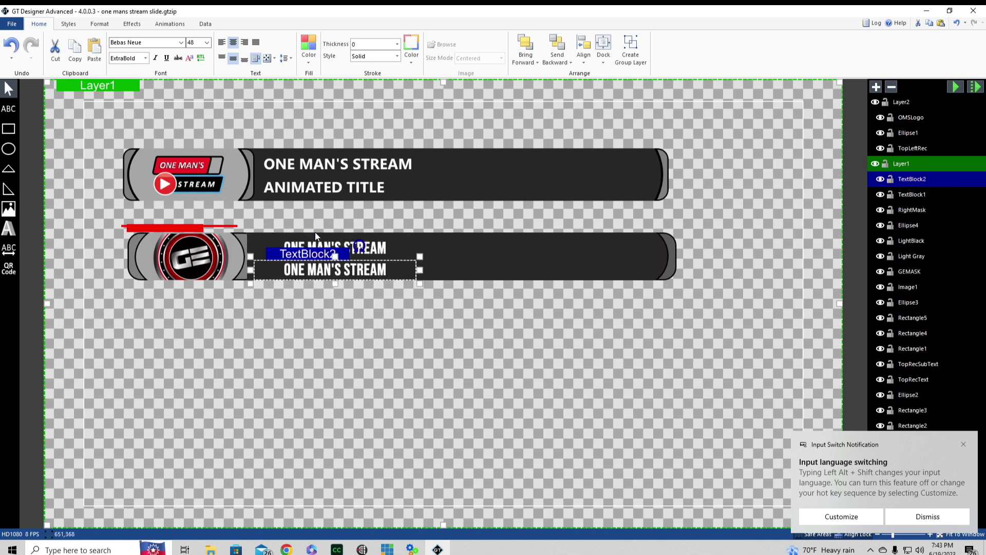
key(Up)
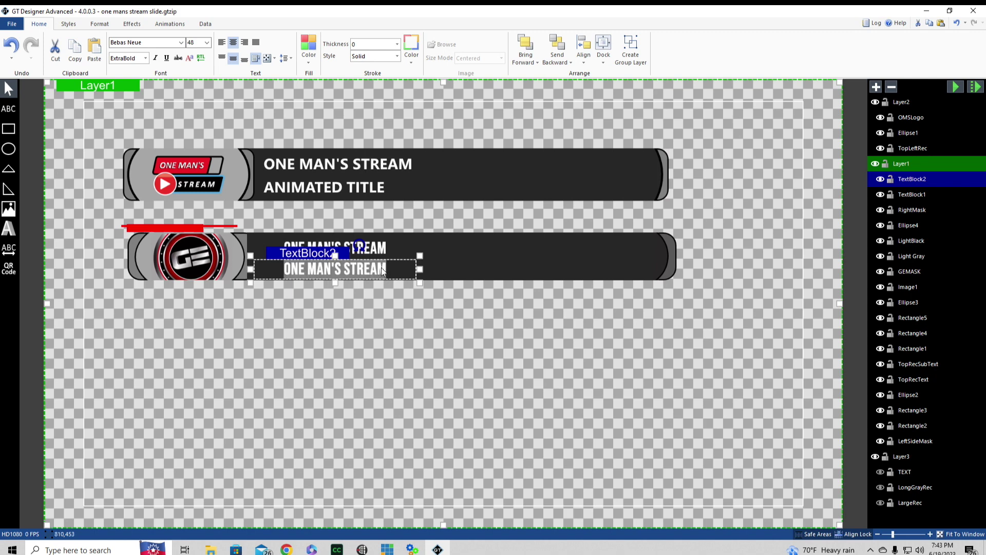
Change the copied text block's text to ANIMATED TITLE and deselect it.
text(ANIM)
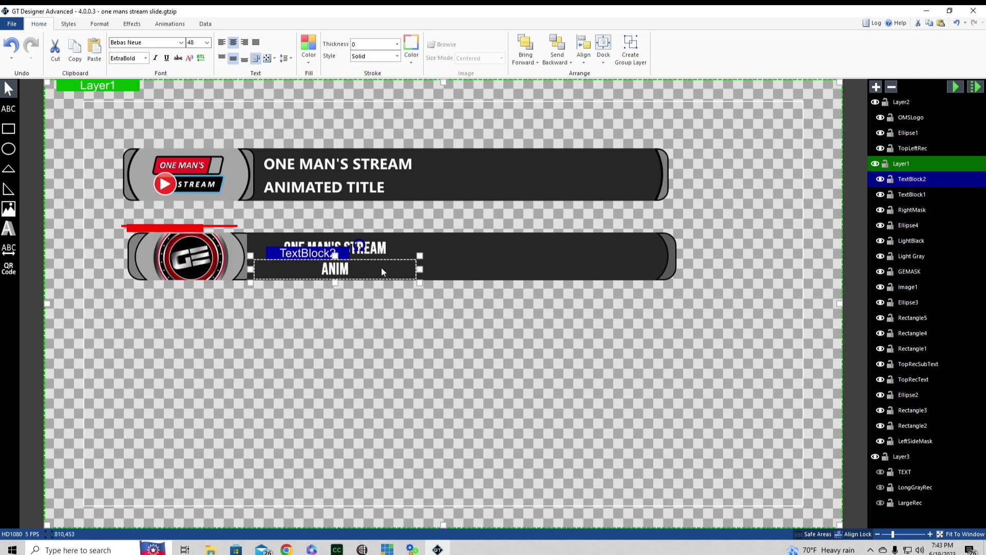
text(ATRD TITLE)
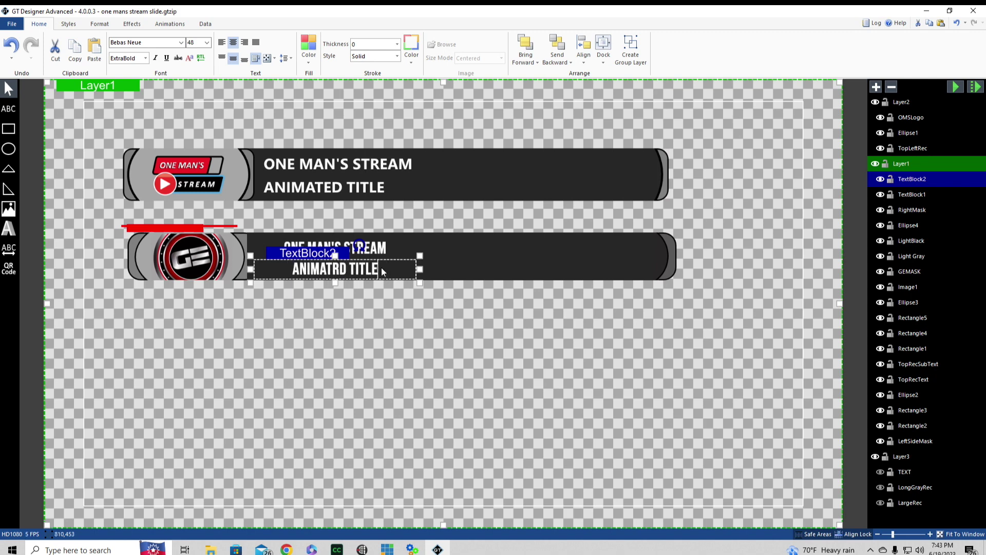
key(BackSpace)
key(BackSpace)
key(BackSpace)
key(BackSpace)
key(BackSpace)
key(BackSpace)
key(BackSpace)
key(BackSpace)
text(ED TITLE)
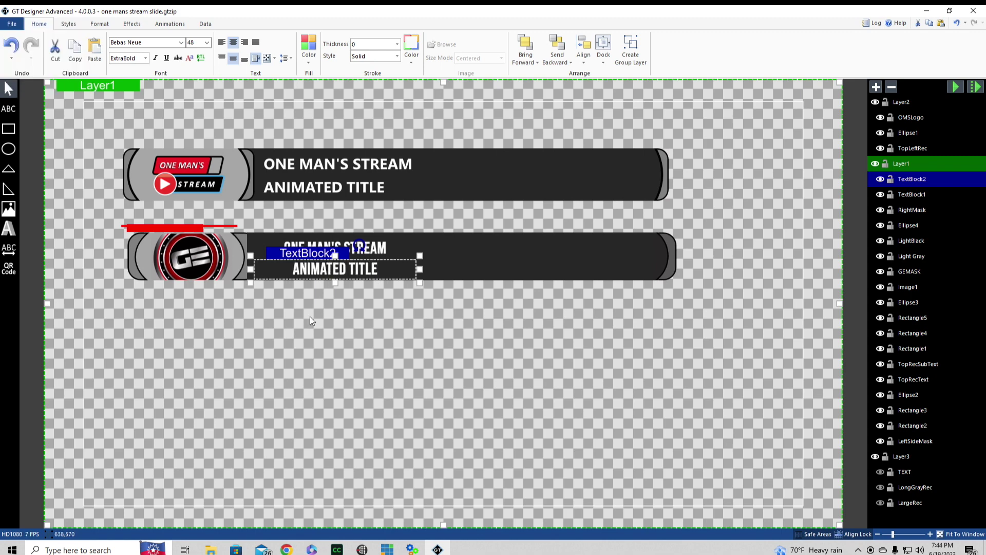
click(310, 319)
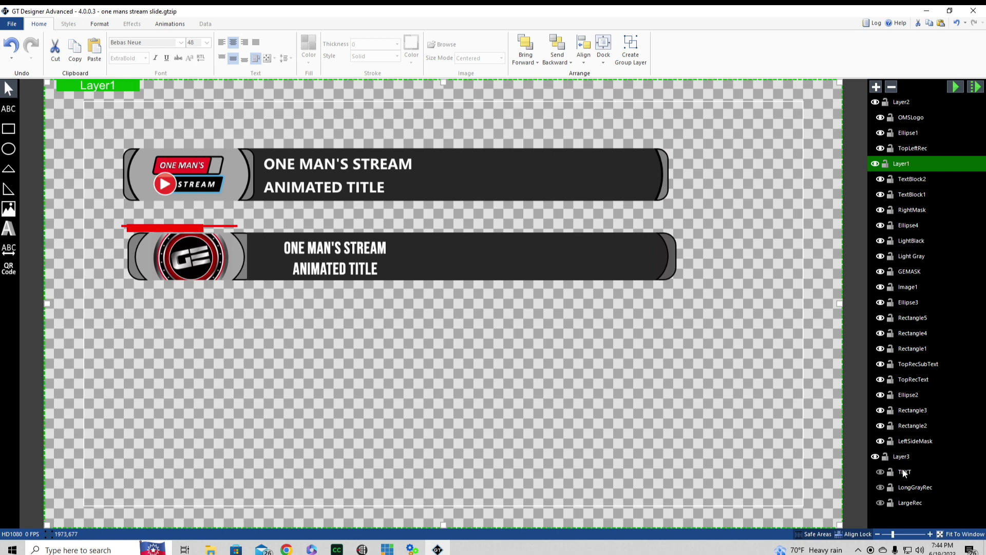
Make the LargeRec rectangle in Layer3 visible.
click(879, 502)
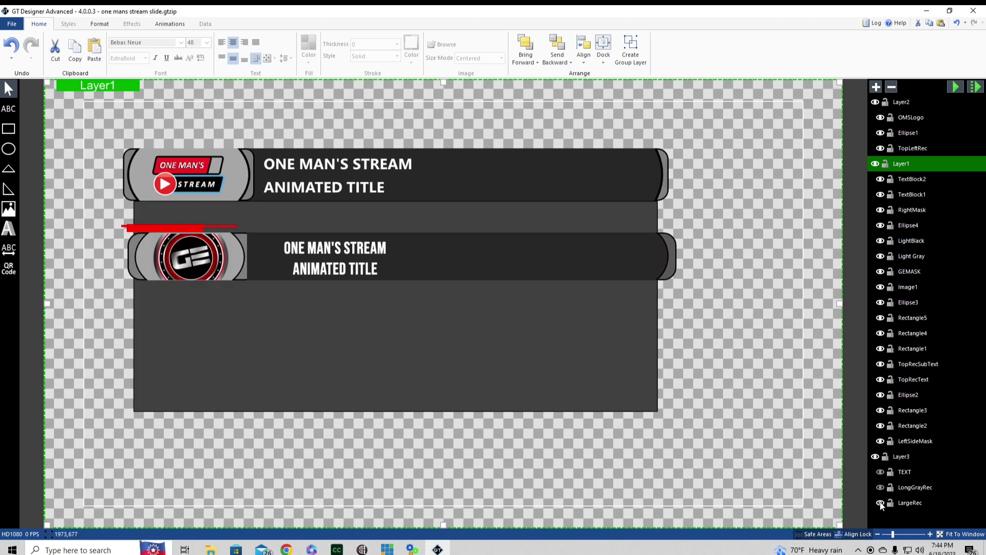
Show Layer3's LongGrayRec and TEXT for reference alongside the large panel, and hide all three Layer3 objects.
click(880, 487)
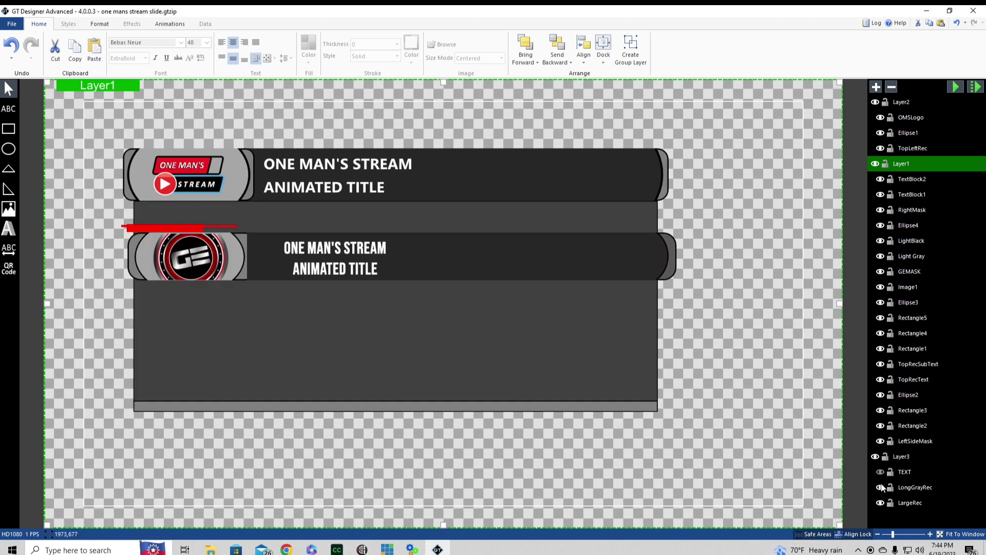
click(880, 471)
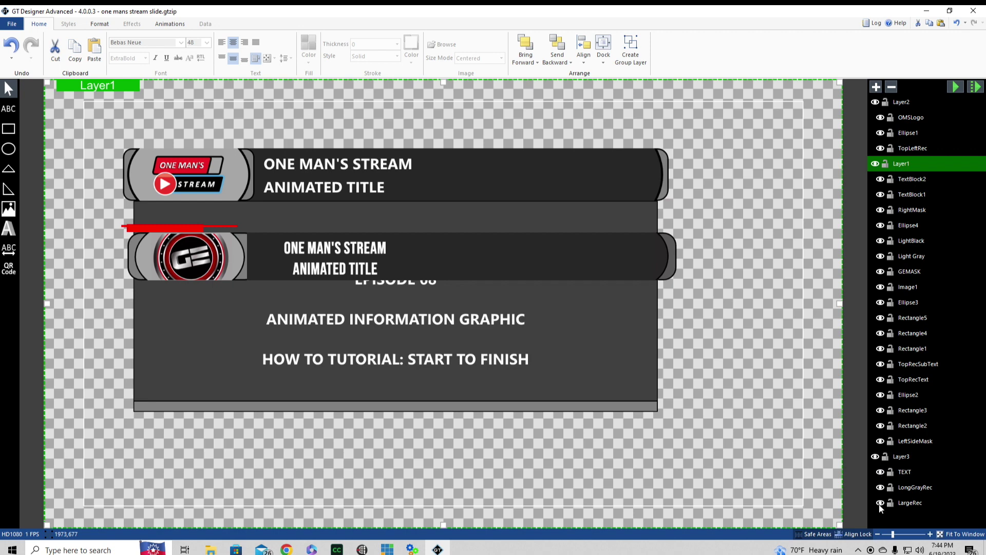
click(880, 503)
click(880, 487)
click(880, 472)
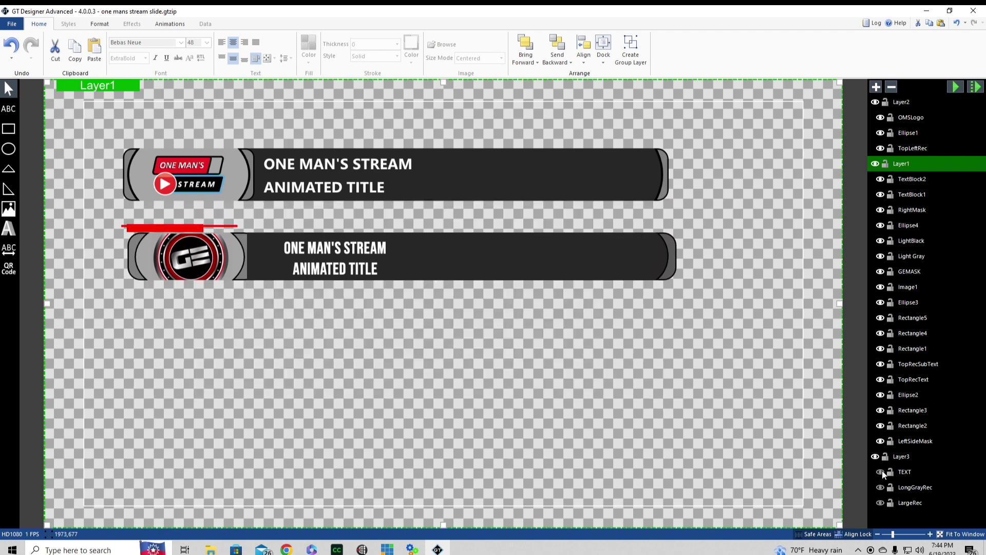
Draw a rectangle about 1269 by 450 directly beneath the lower title bar and fill it with dark gray.
click(9, 129)
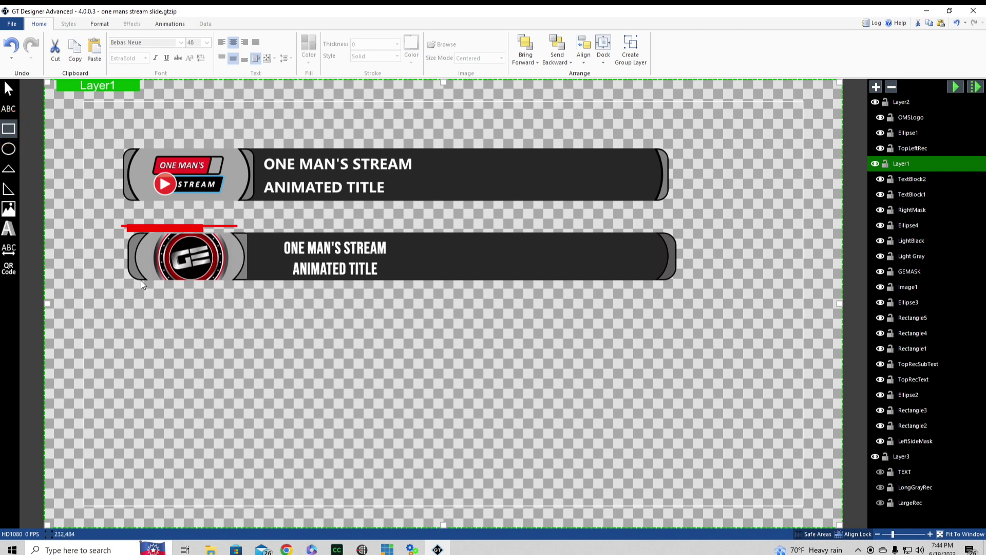
drag(139, 279, 667, 468)
click(311, 62)
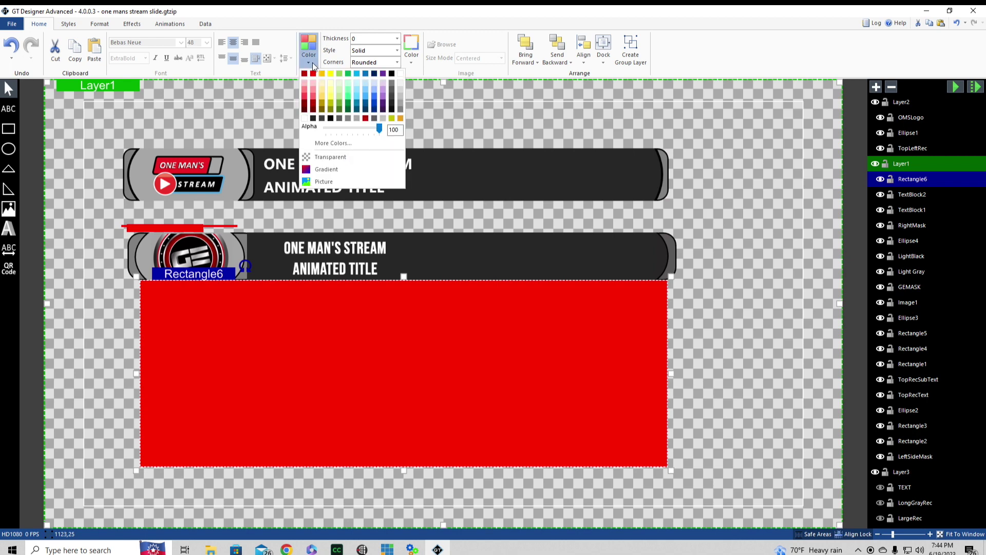
click(391, 100)
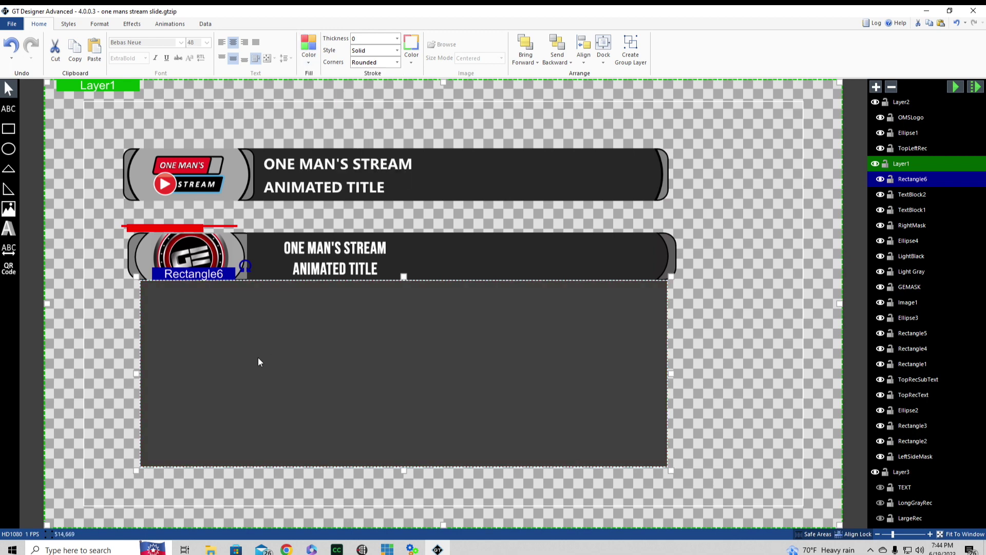
Draw a strip about 35 high along the dark panel's bottom, set its width to 1269 and align it with the panel's lower edge.
click(108, 26)
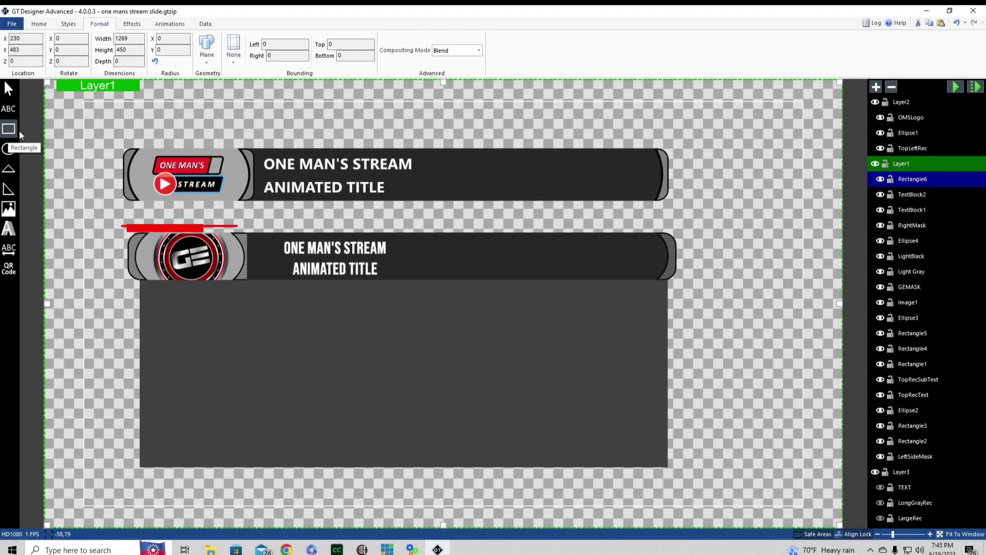
click(18, 131)
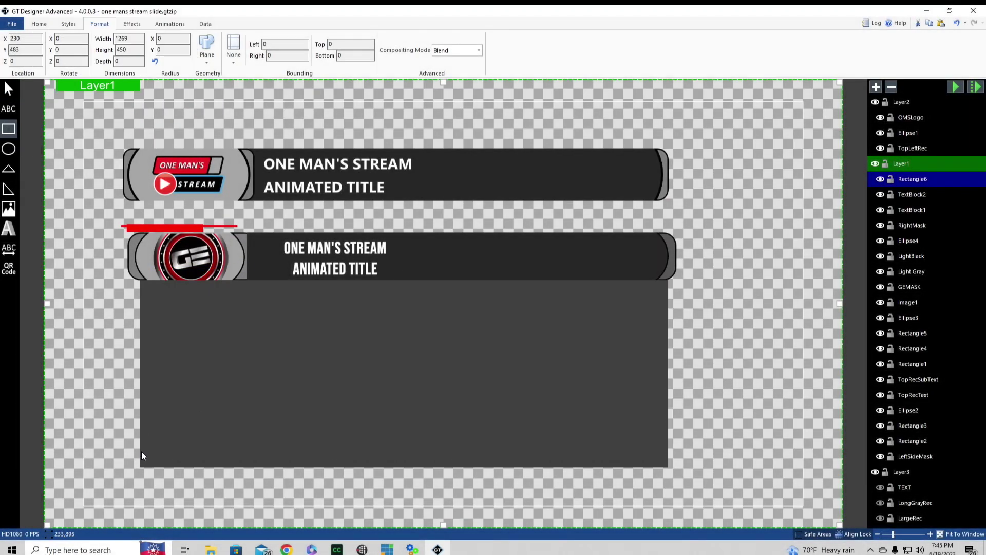
drag(142, 456, 664, 465)
double_click(129, 39)
text(12)
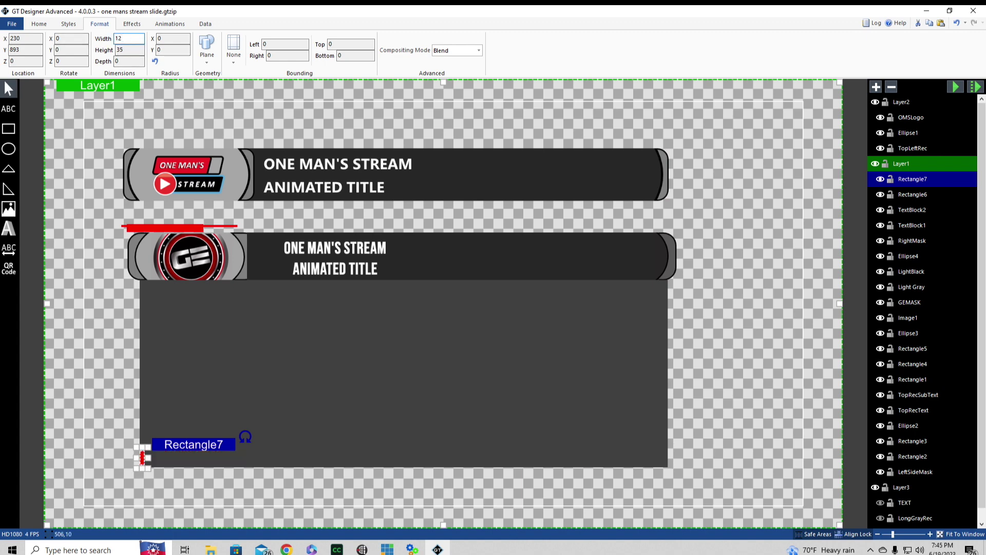
text(69)
key(Return)
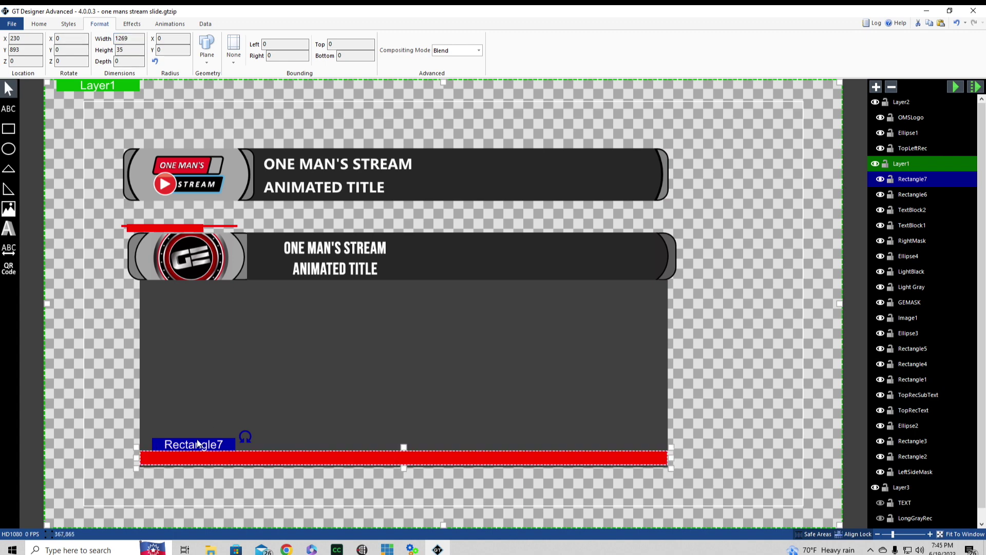
drag(200, 445, 201, 449)
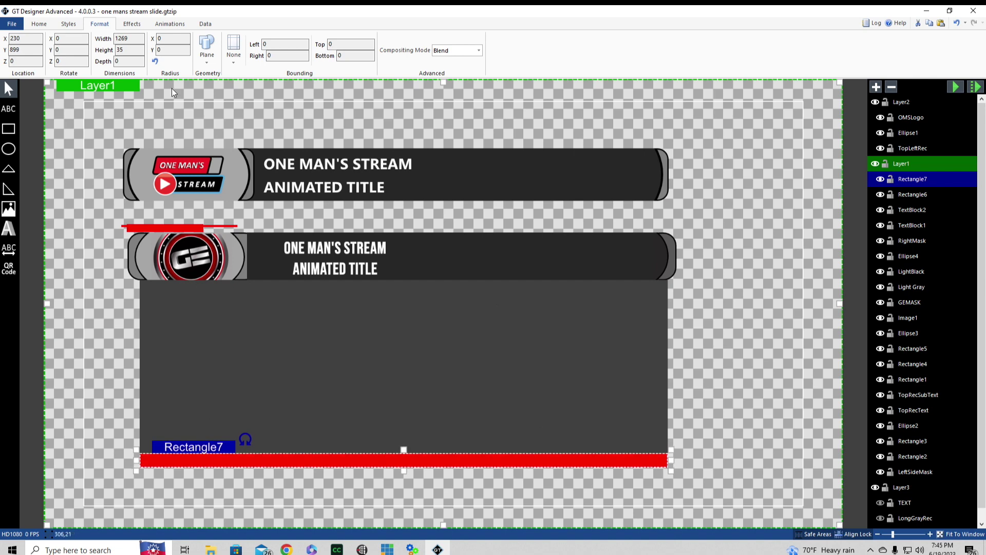
Fill the strip at the panel's bottom edge with medium gray and deselect it.
click(47, 23)
click(309, 63)
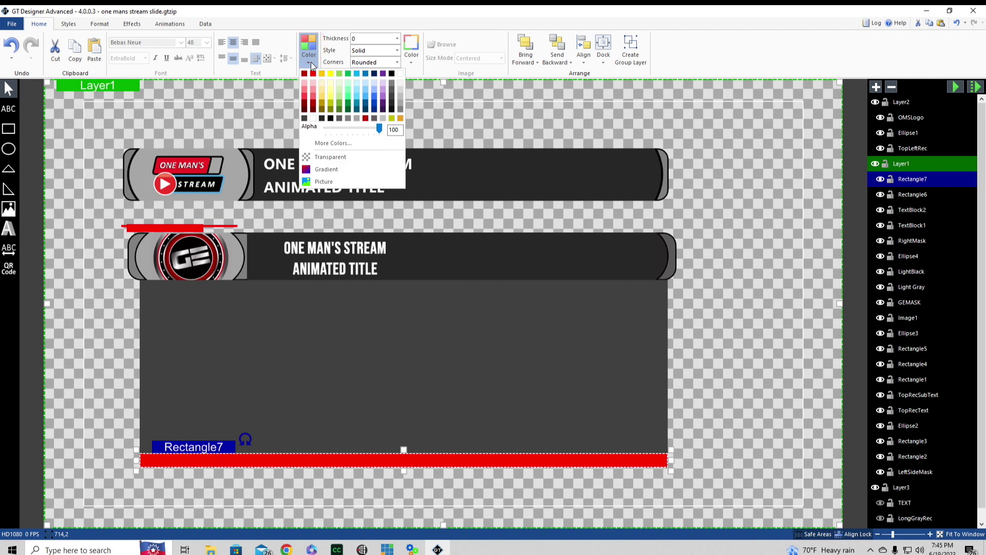
click(401, 106)
click(722, 274)
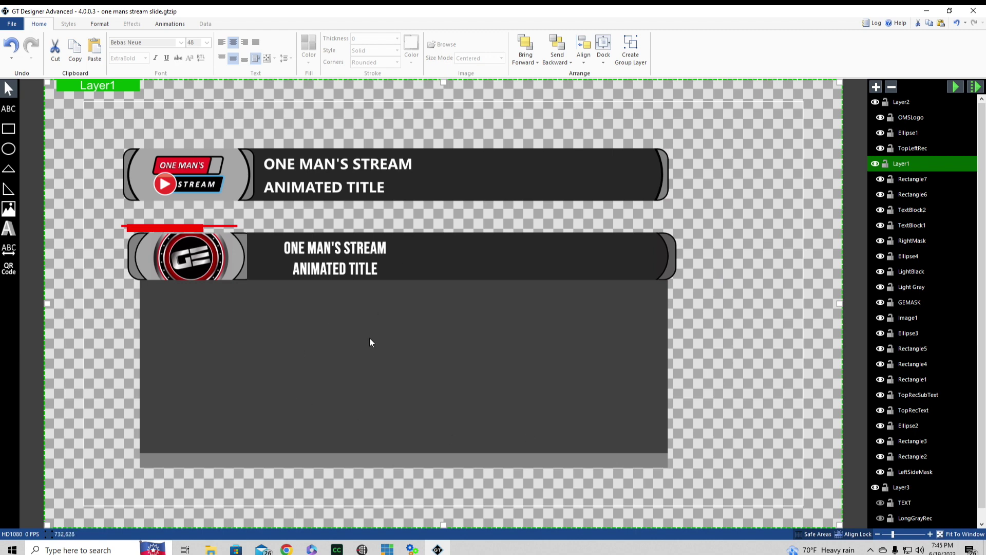
Add a text block spanning most of the dark panel, with its text centered horizontally and aligned to the block's top.
click(11, 111)
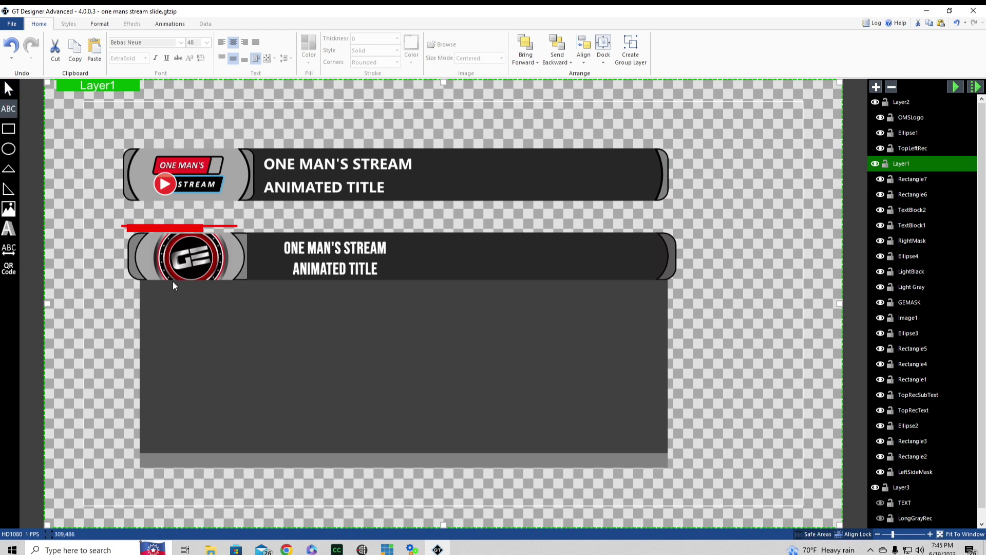
drag(169, 277, 634, 453)
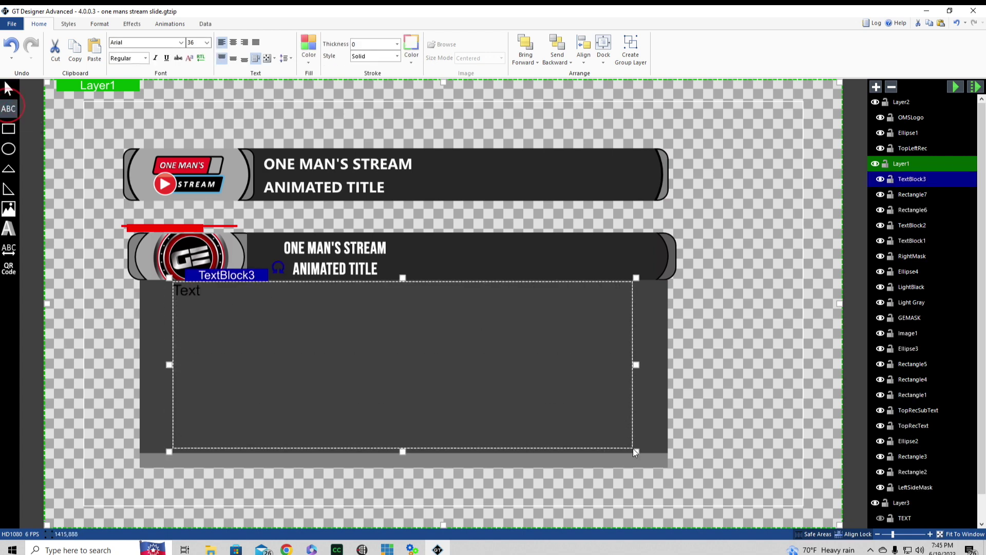
click(233, 42)
click(233, 59)
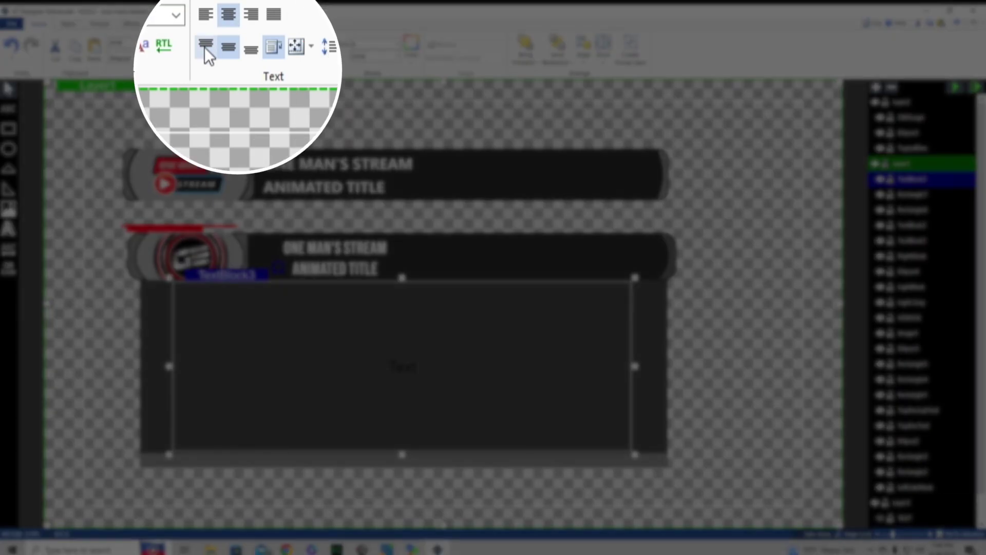
click(206, 45)
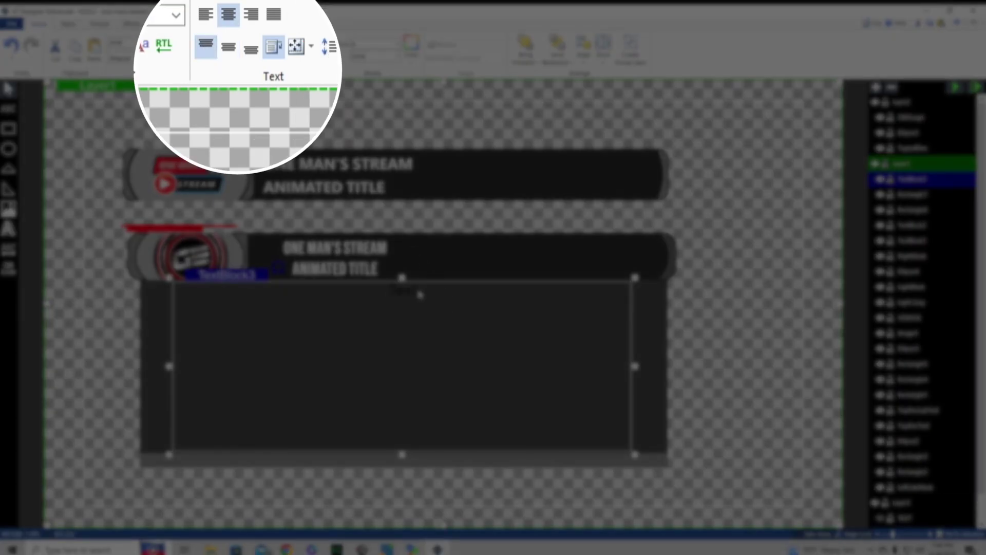
Replace the placeholder with four spaced lines: TEXT LIINE 1, TEXT LINE 2, TEXT LINE 3 and TEXT LINE 4.
text(TEXT LIINE !)
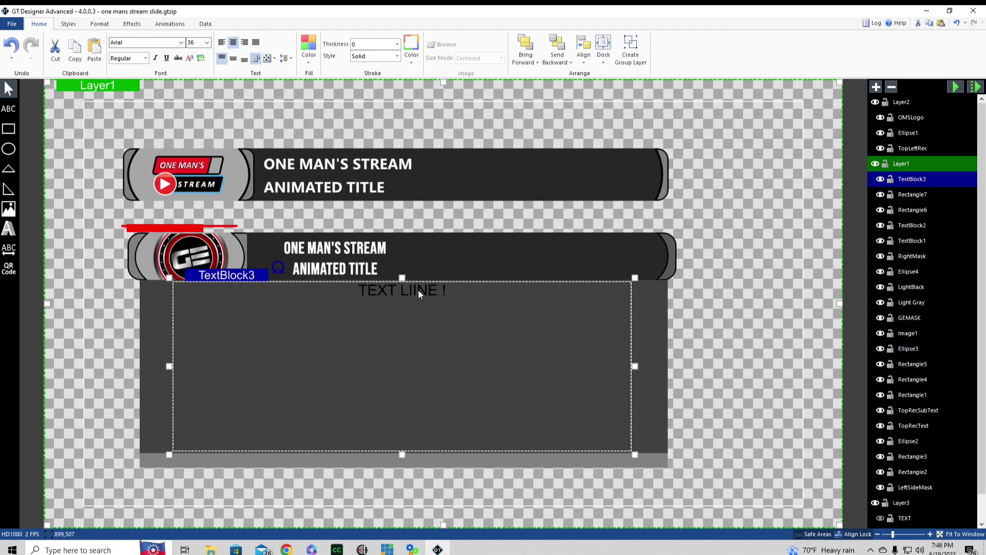
key(BackSpace)
text(1)
key(Return)
text(TEXT LINE 2)
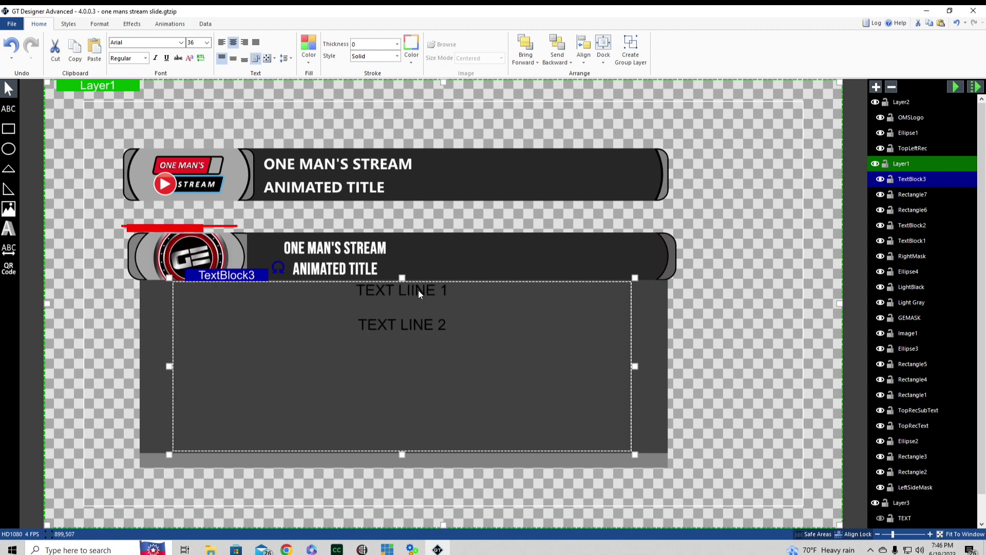
key(Return)
text(TEXT LINE 3)
key(Return)
text(TE)
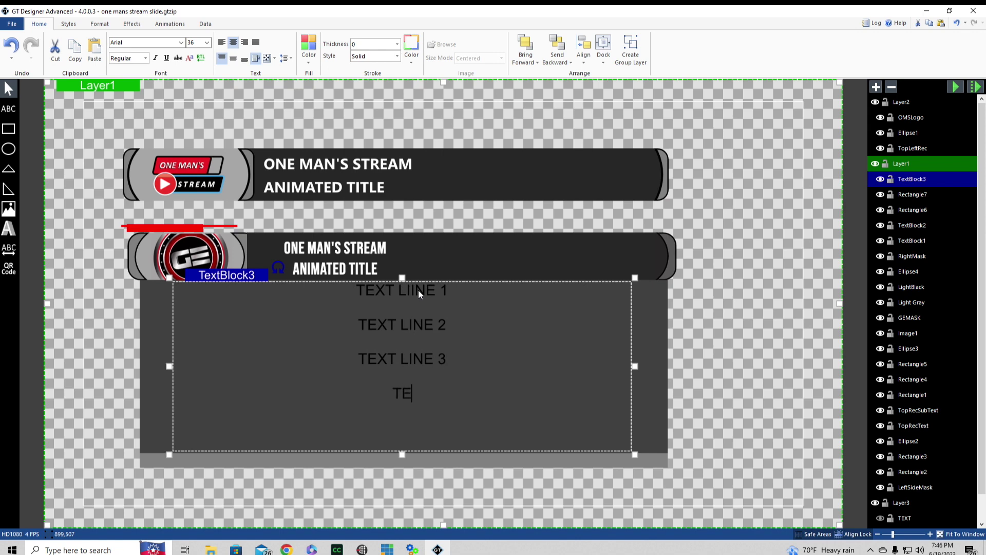
text(XT LINE 4)
Format all four text lines in the panel as white Bebas Neue ExtraBold and deselect the text block.
key(ctrl+a)
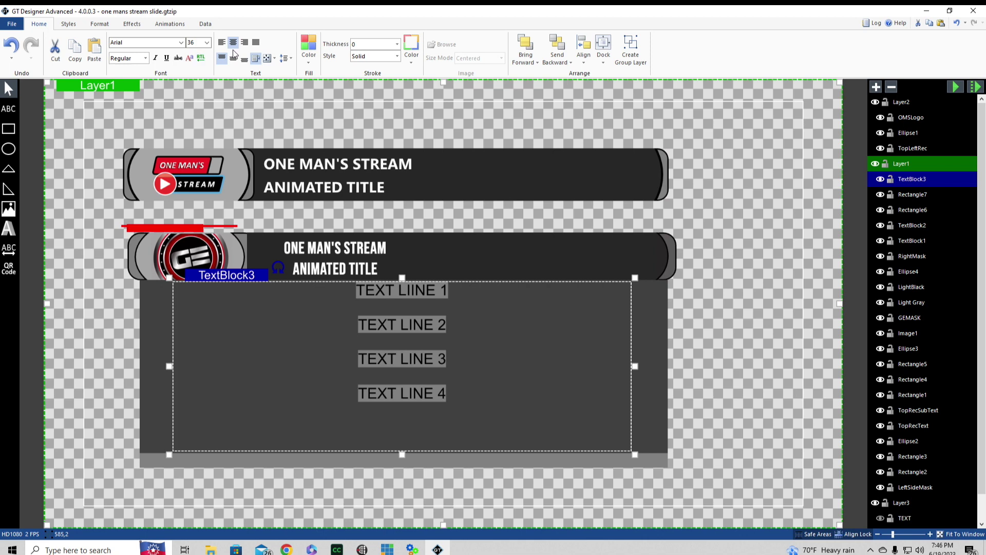
click(181, 42)
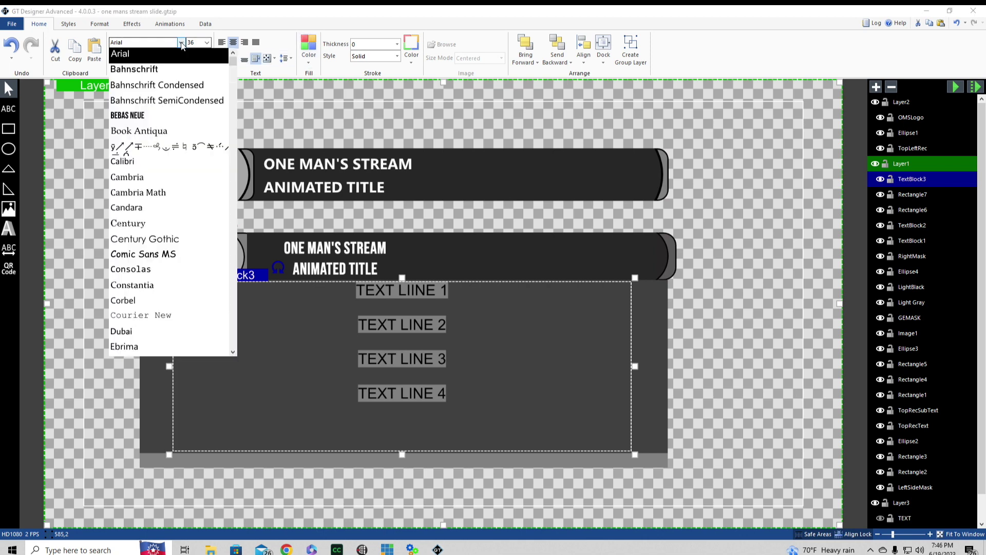
click(146, 119)
click(309, 62)
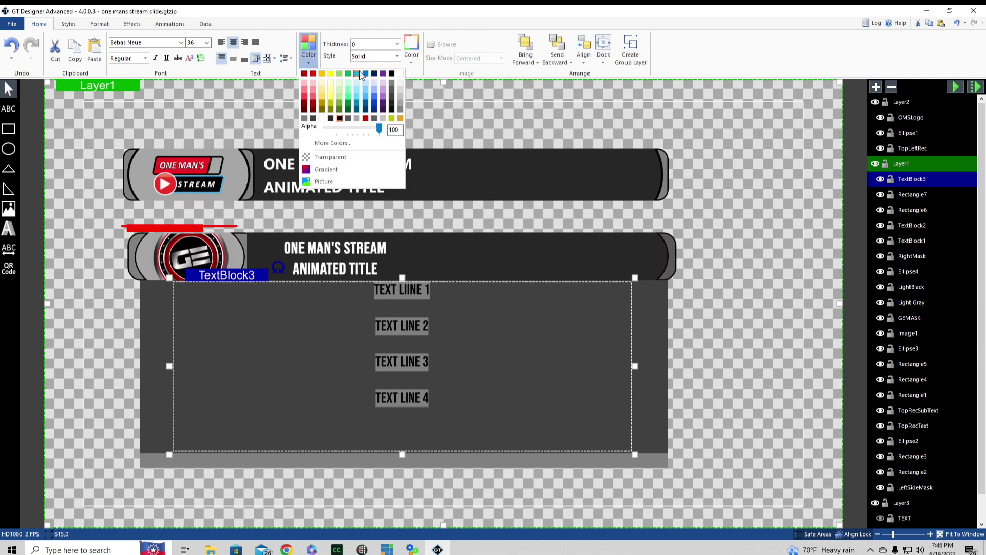
click(145, 58)
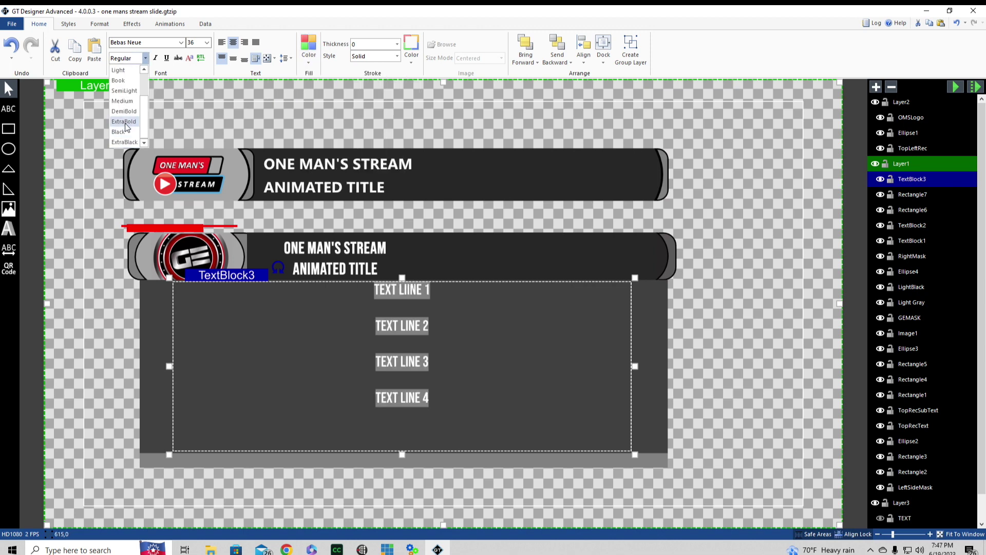
click(125, 121)
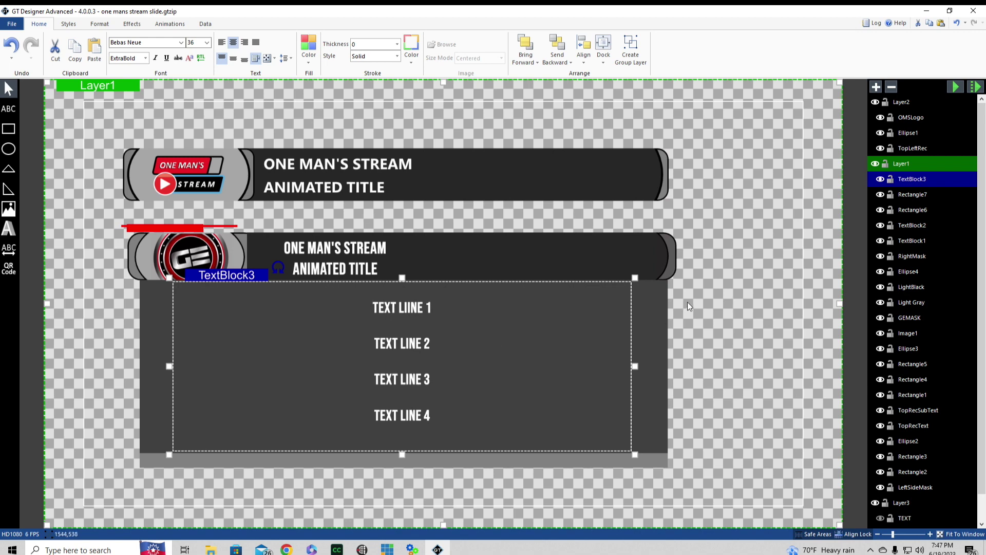
click(734, 299)
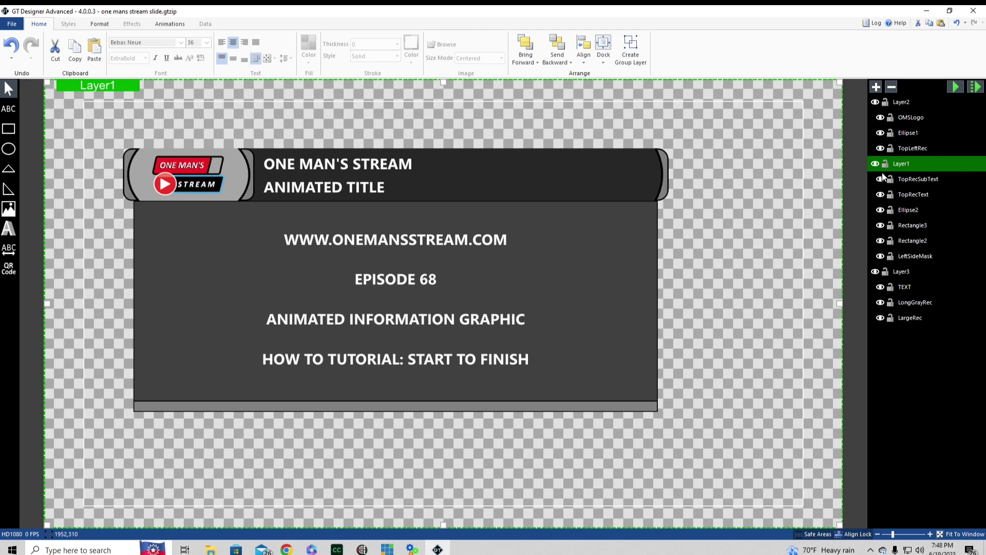
Hide every object in Layer3 and Layer1, and bring up the transition settings for Layer2.
click(881, 318)
drag(881, 318, 880, 180)
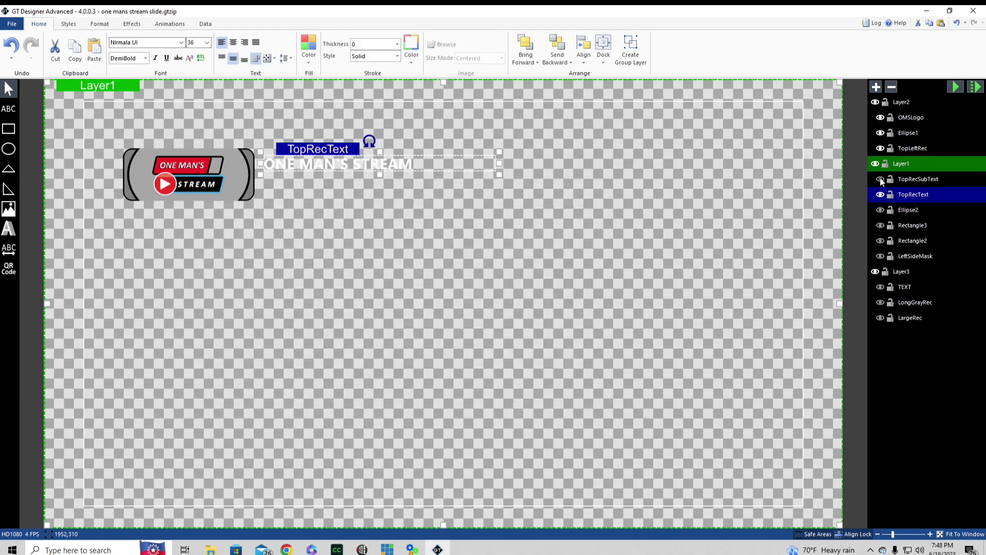
click(907, 103)
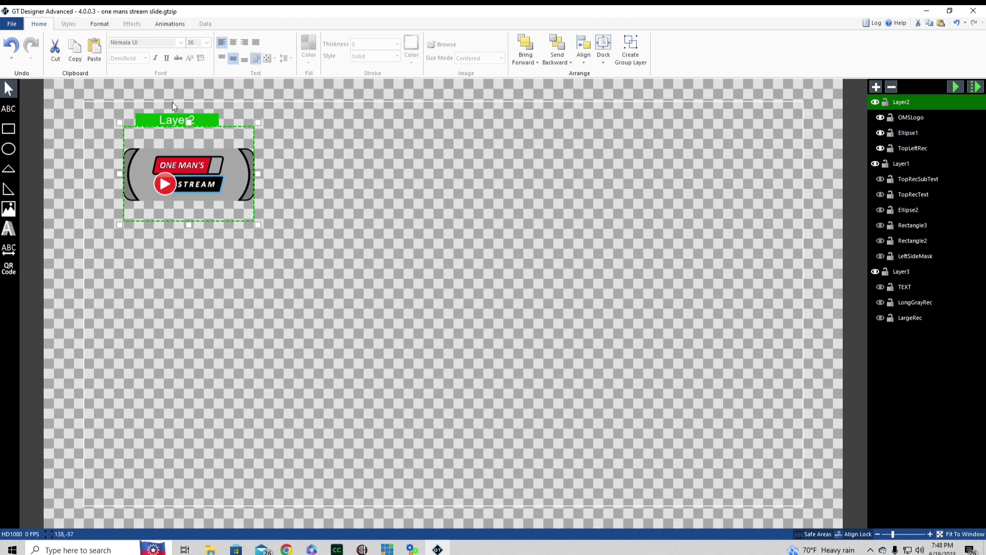
click(174, 24)
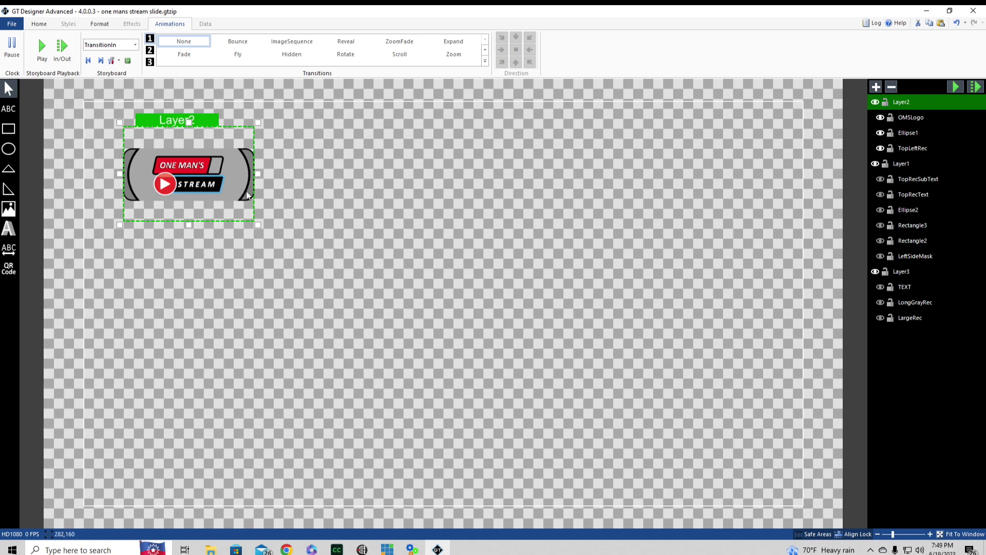
Give TopLeftRec in Layer2 a Fade TransitionIn, and check the transition settings of Ellipse1 and OMSLogo.
click(912, 148)
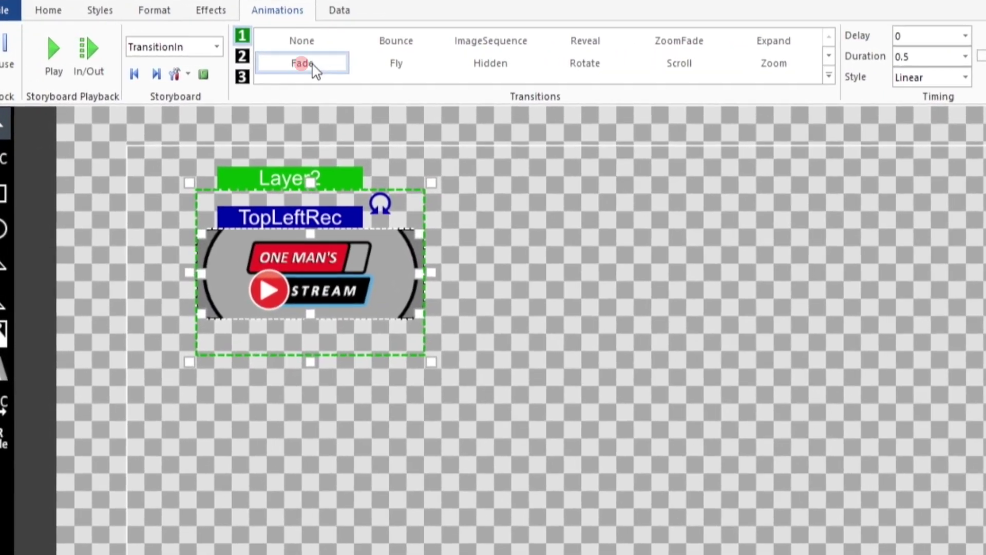
click(191, 55)
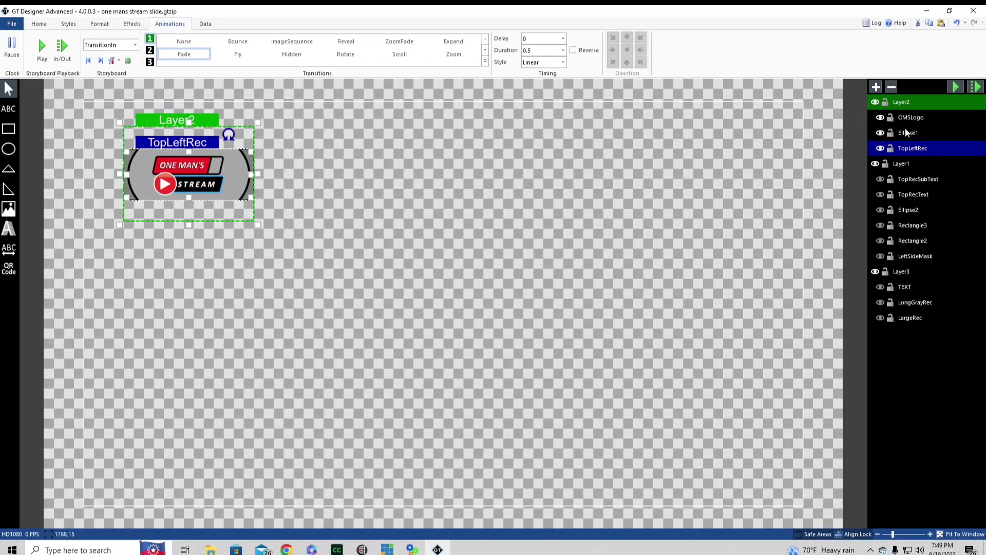
click(905, 129)
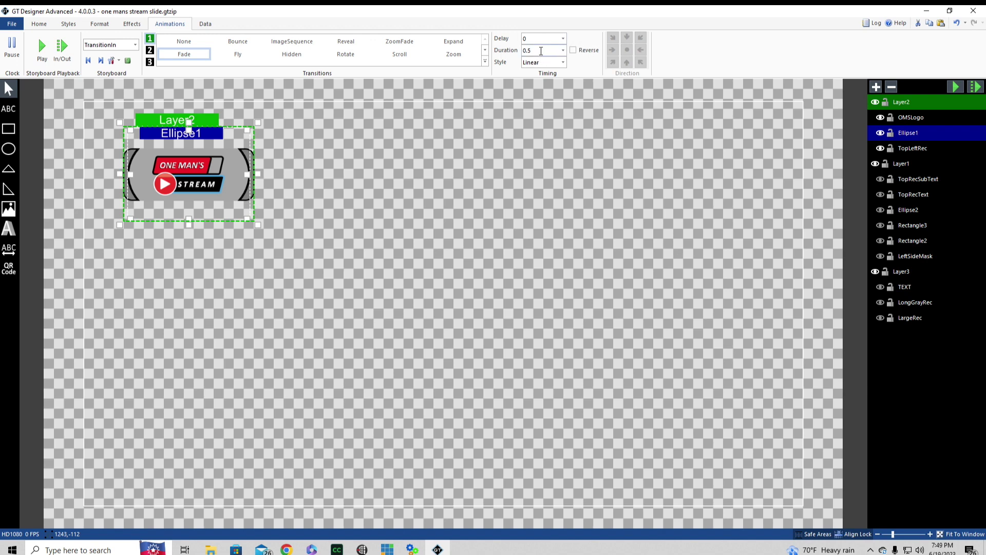
click(915, 117)
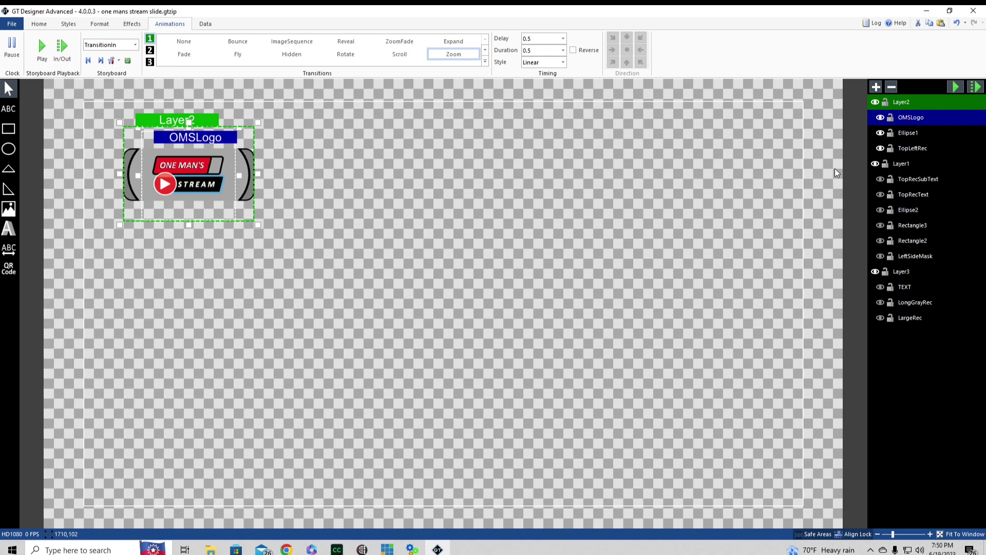
In Layer1, check the TransitionIn settings of Rectangle2, LeftSideMask, Ellipse2, TopRecText and TopRecSubText, including transition type, delay, duration and direction.
click(901, 163)
click(912, 241)
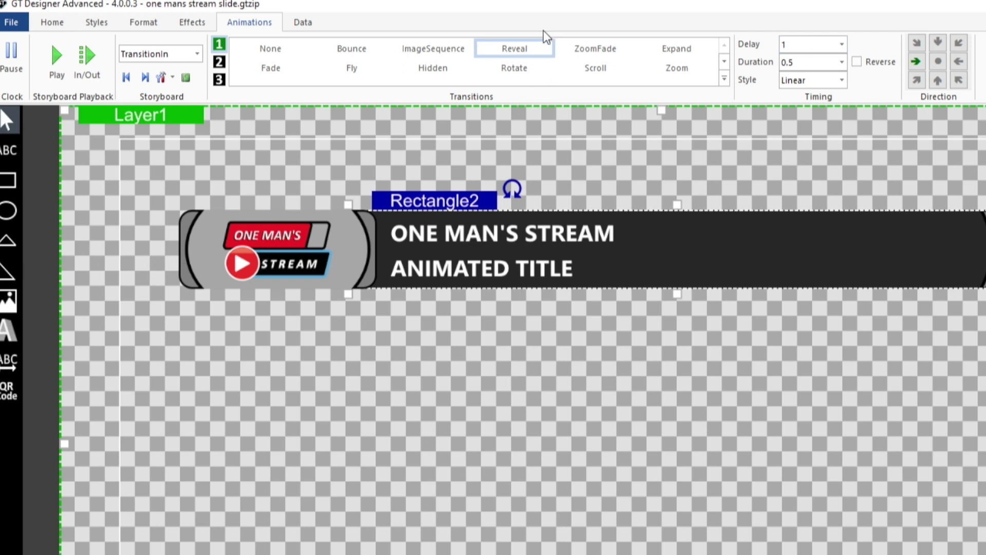
click(916, 62)
click(668, 249)
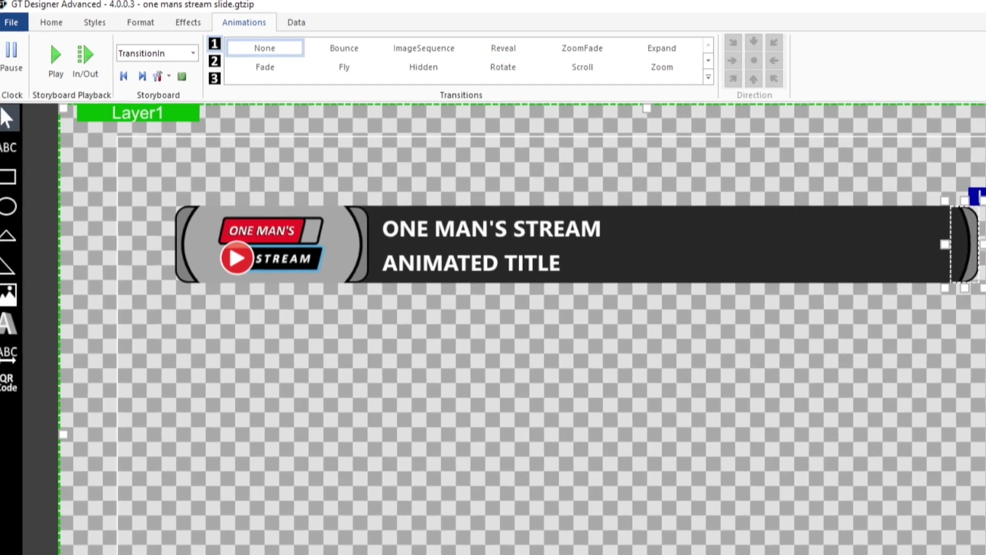
click(922, 258)
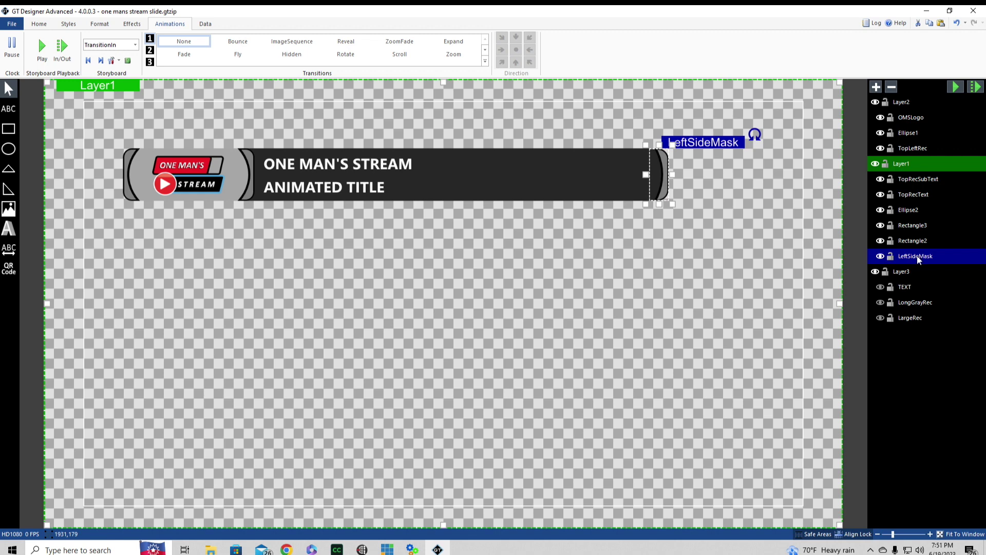
click(909, 210)
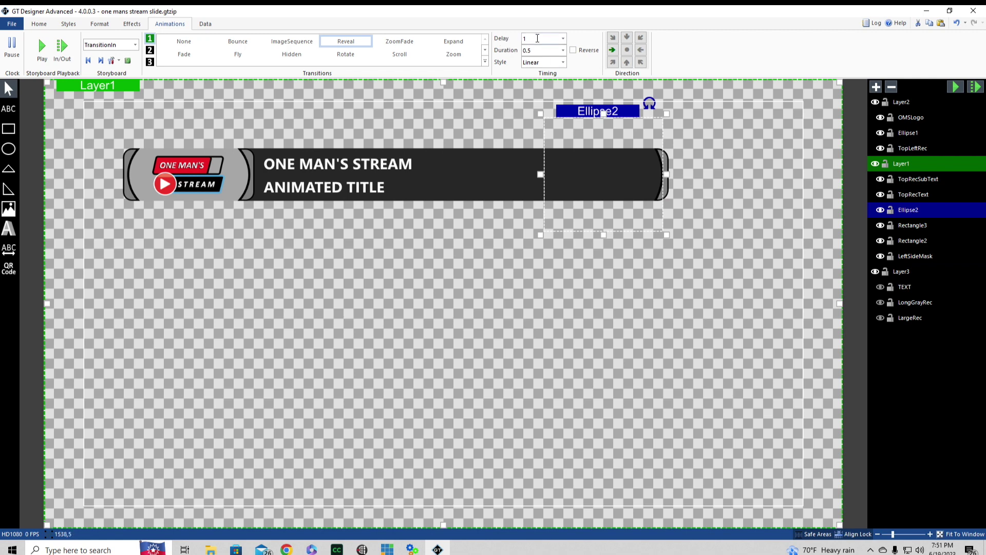
click(920, 195)
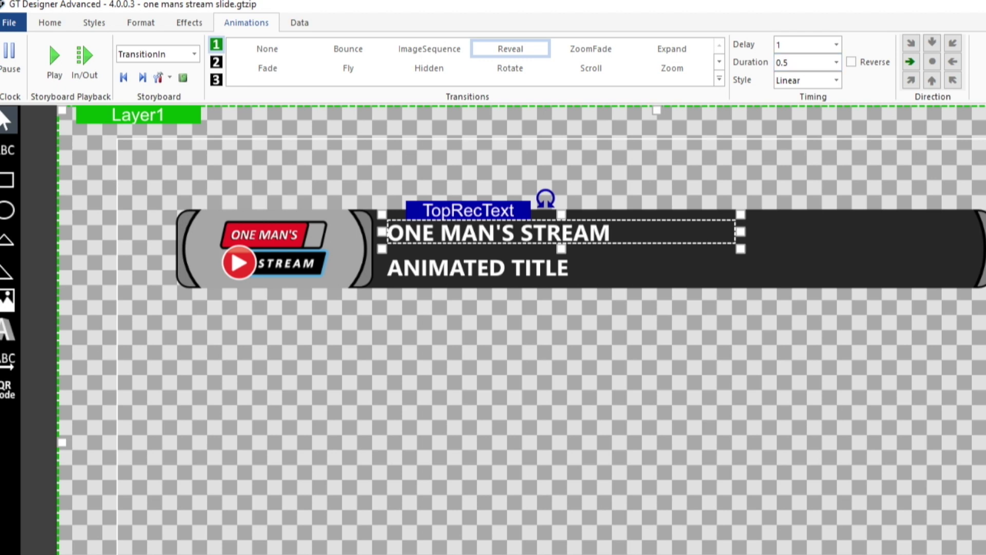
click(477, 267)
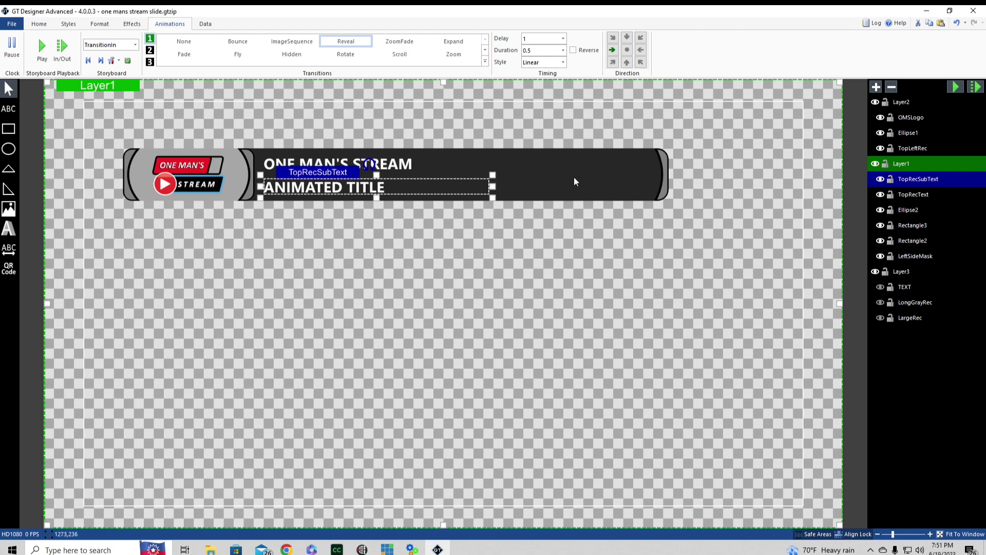
Make TEXT, LongGrayRec and LargeRec in Layer3 visible again, and play the in and out transitions of the whole title.
click(904, 271)
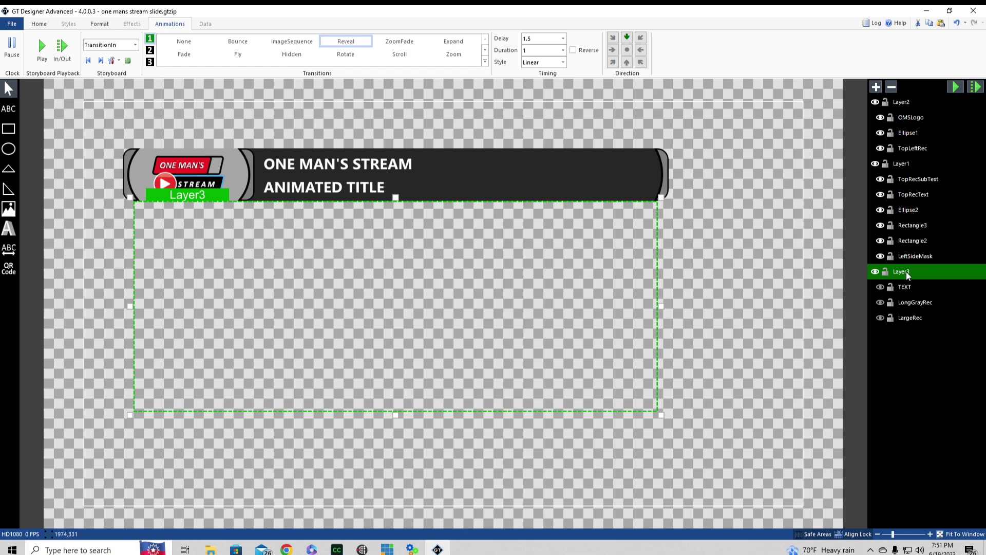
click(880, 287)
click(881, 303)
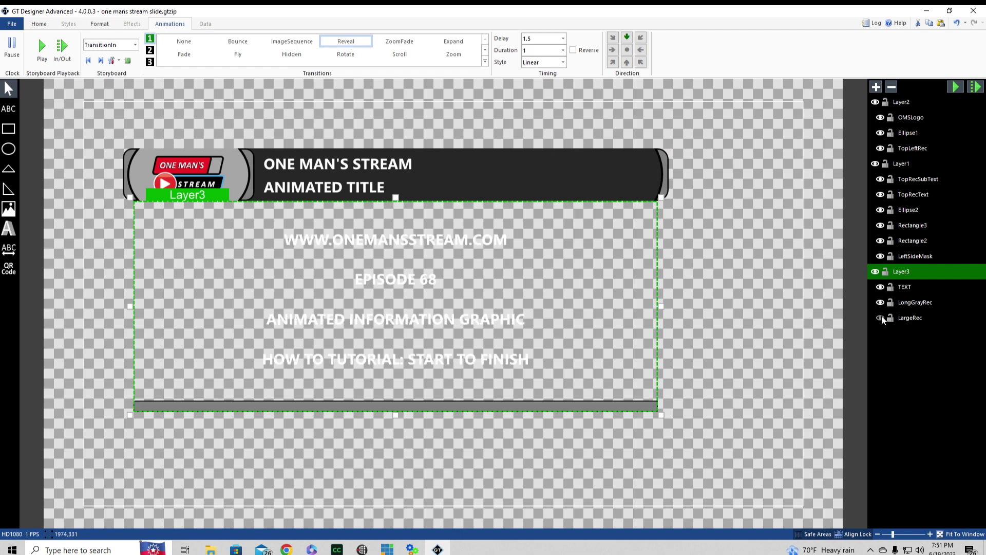
click(880, 317)
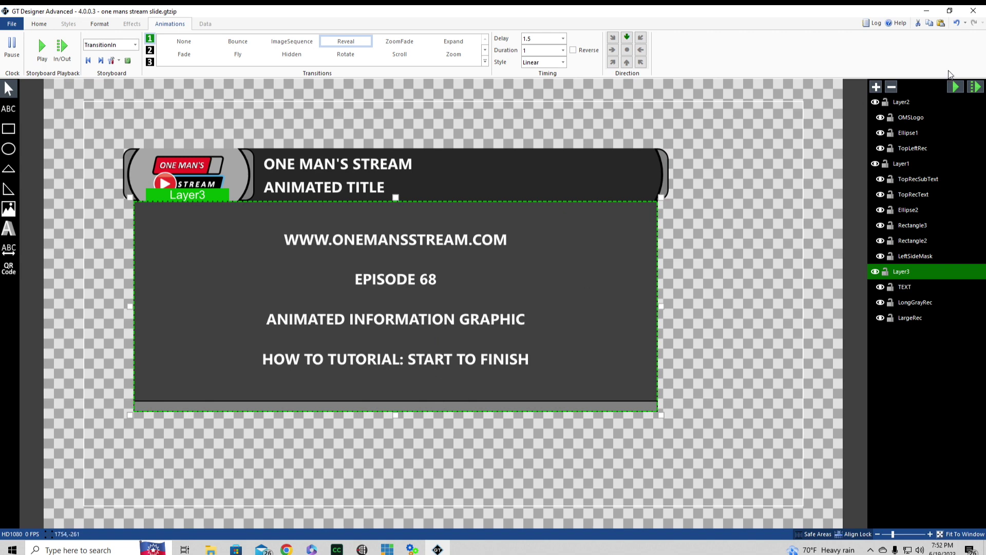
click(977, 87)
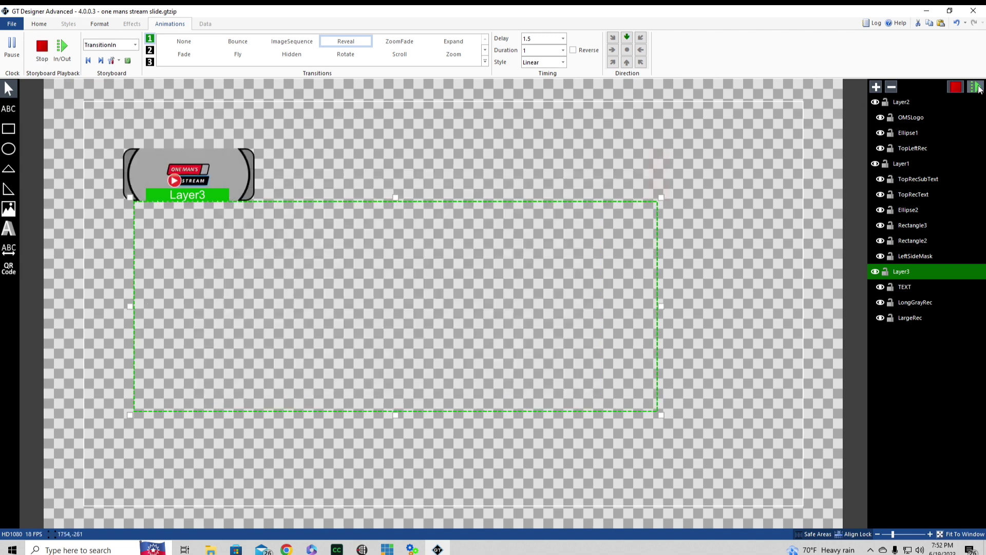